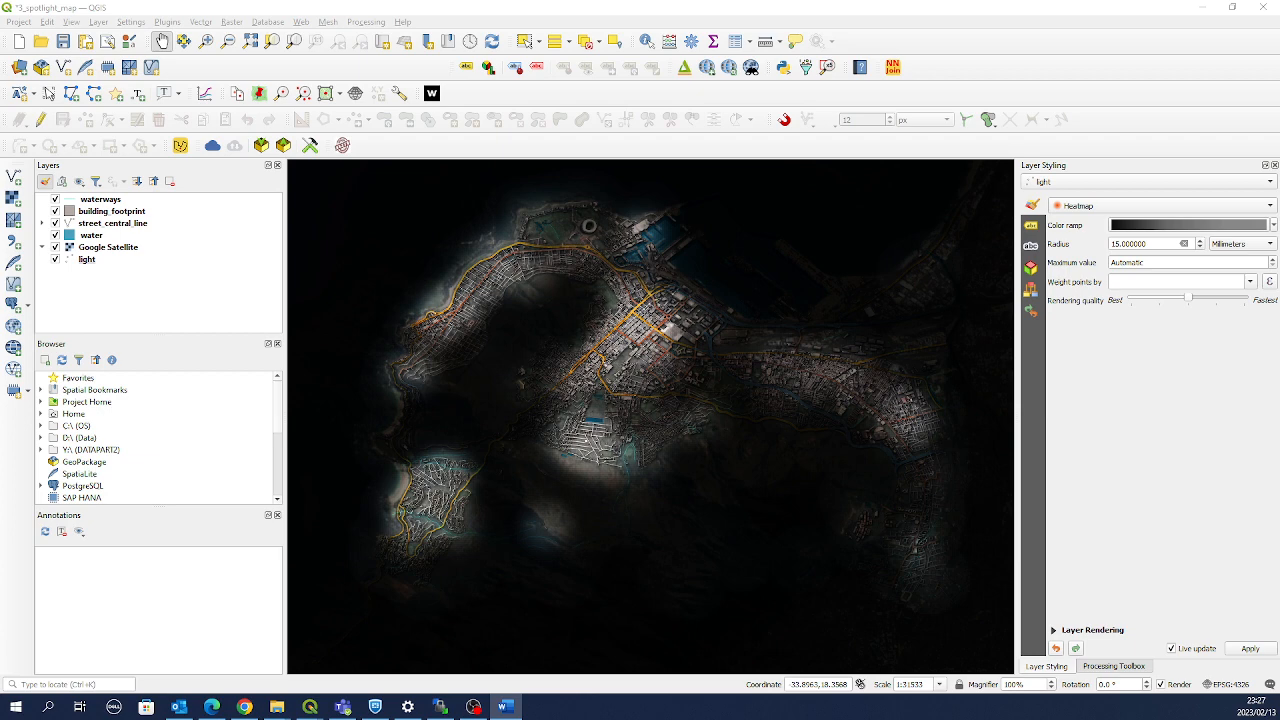
# Toggle the light layer's visibility off and on in the spotlight map project to check its effect
pyautogui.click(56, 259)
pyautogui.click(56, 259)
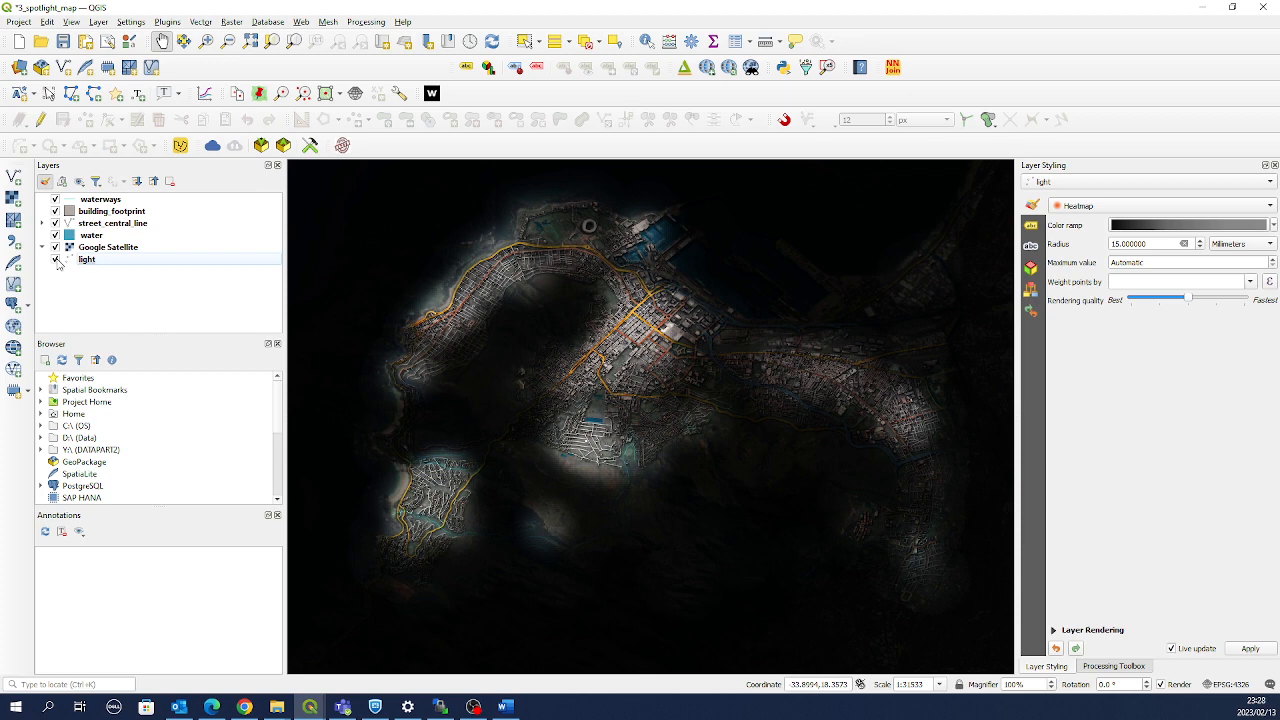
# Switch to the untitled QGIS project and add all the osm_cape_town layers to it
pyautogui.moveTo(310, 708)
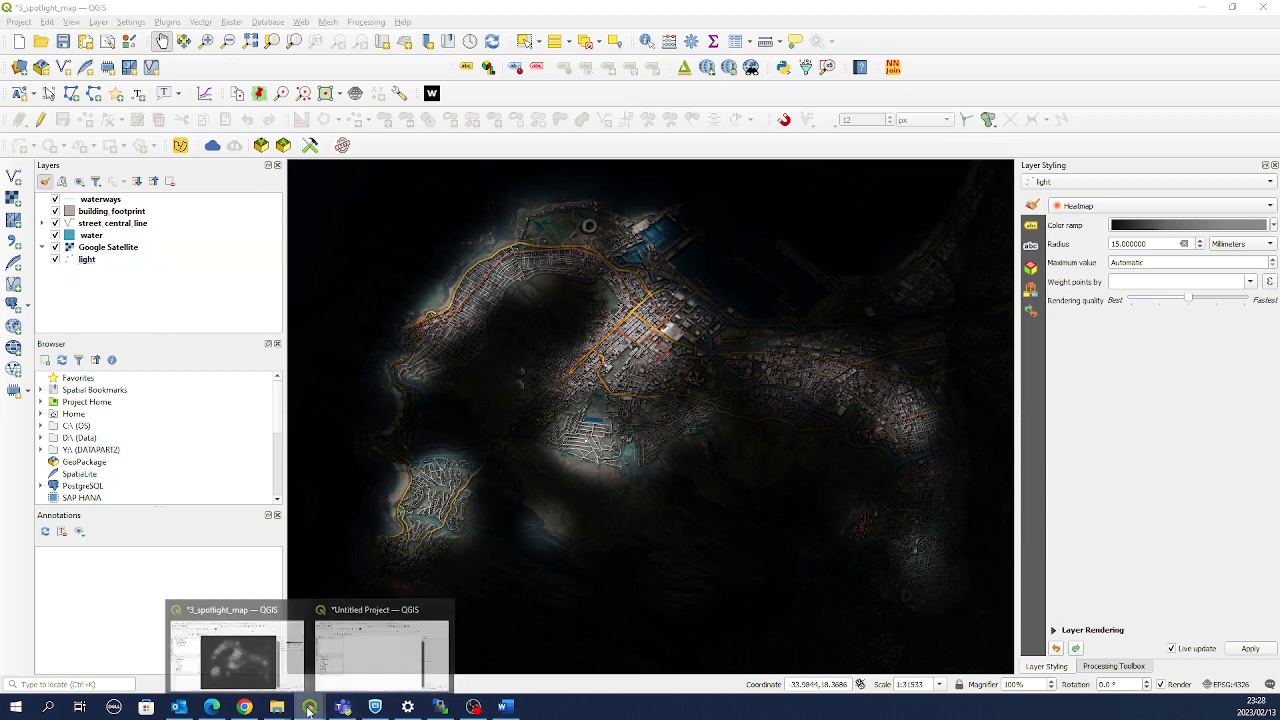
pyautogui.click(335, 668)
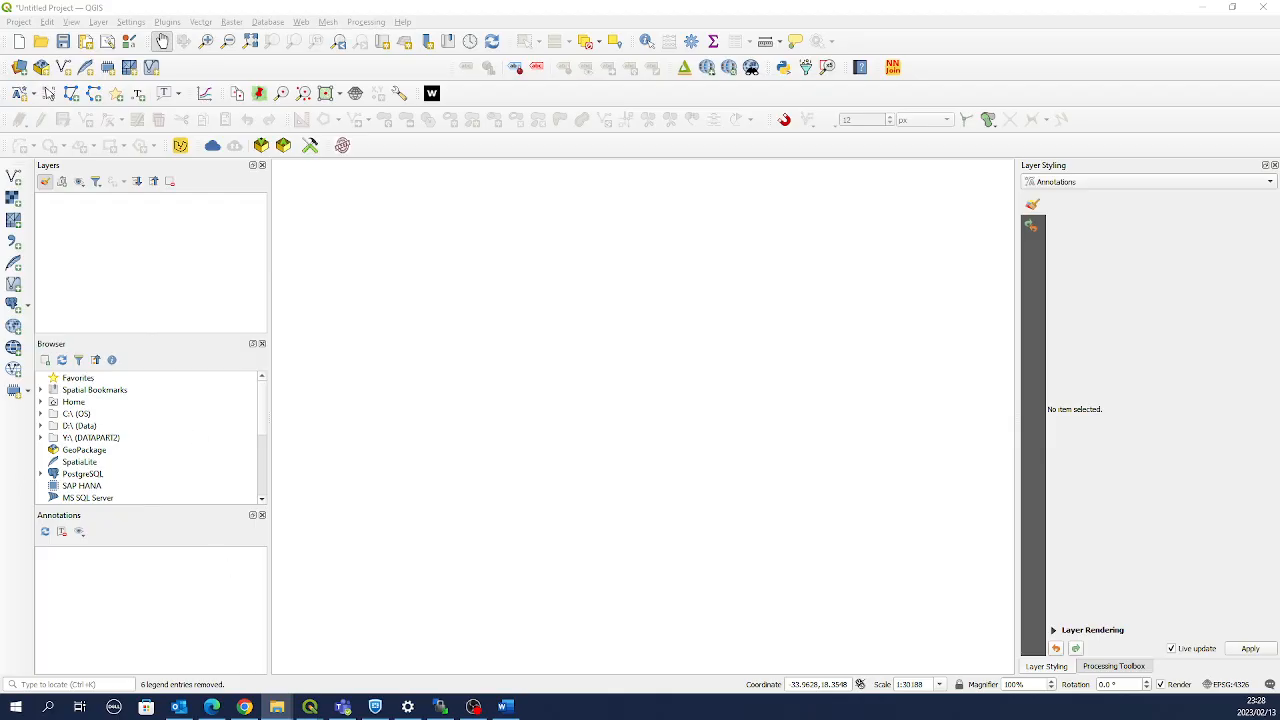
pyautogui.moveTo(73, 120); pyautogui.dragTo(165, 245)
pyautogui.click(722, 469)
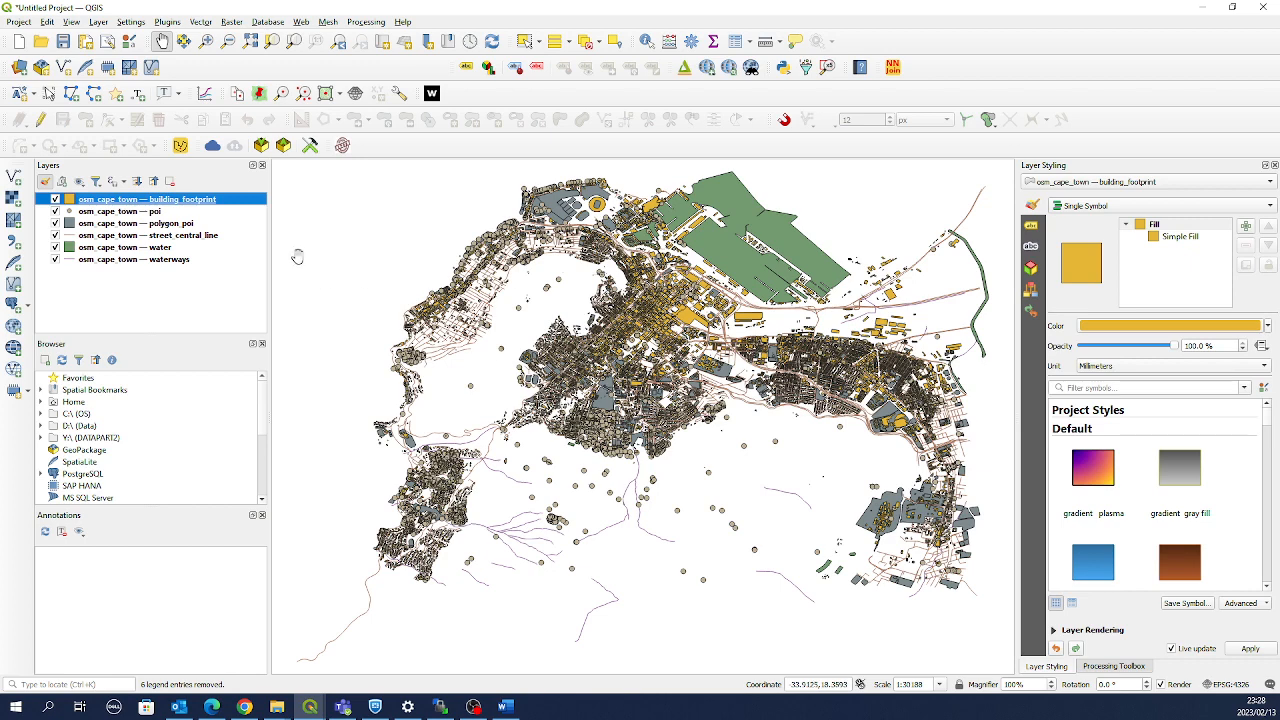
# Move the street_central_line layer above building_footprint and hide all the other osm_cape_town layers
pyautogui.click(135, 236)
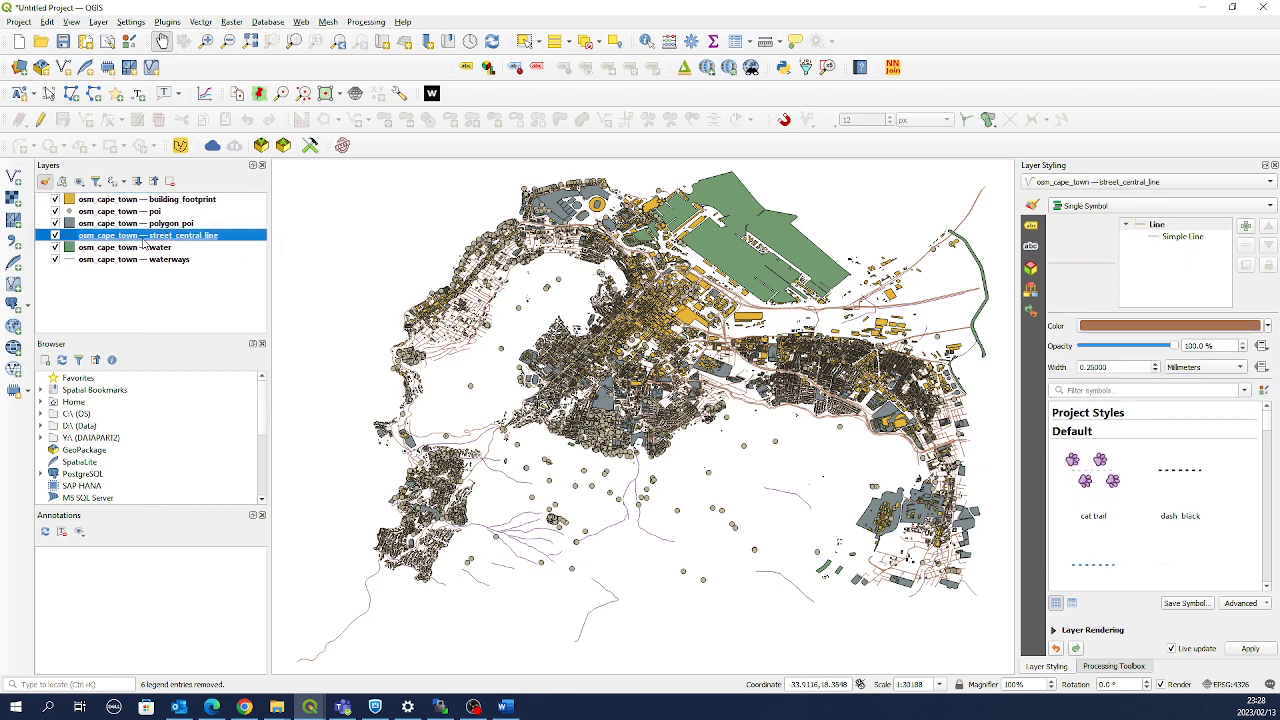
pyautogui.moveTo(147, 243); pyautogui.dragTo(138, 195)
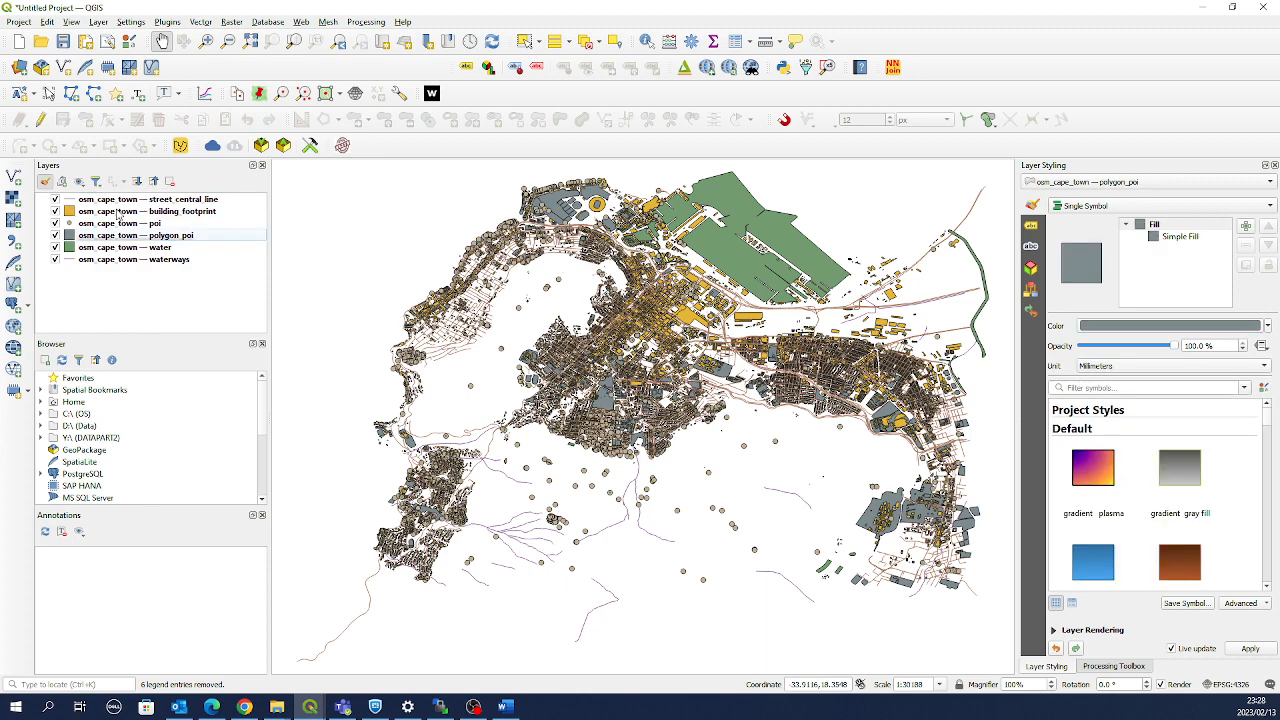
pyautogui.click(119, 212)
pyautogui.keyDown('shift'); pyautogui.click(101, 261); pyautogui.keyUp('shift')
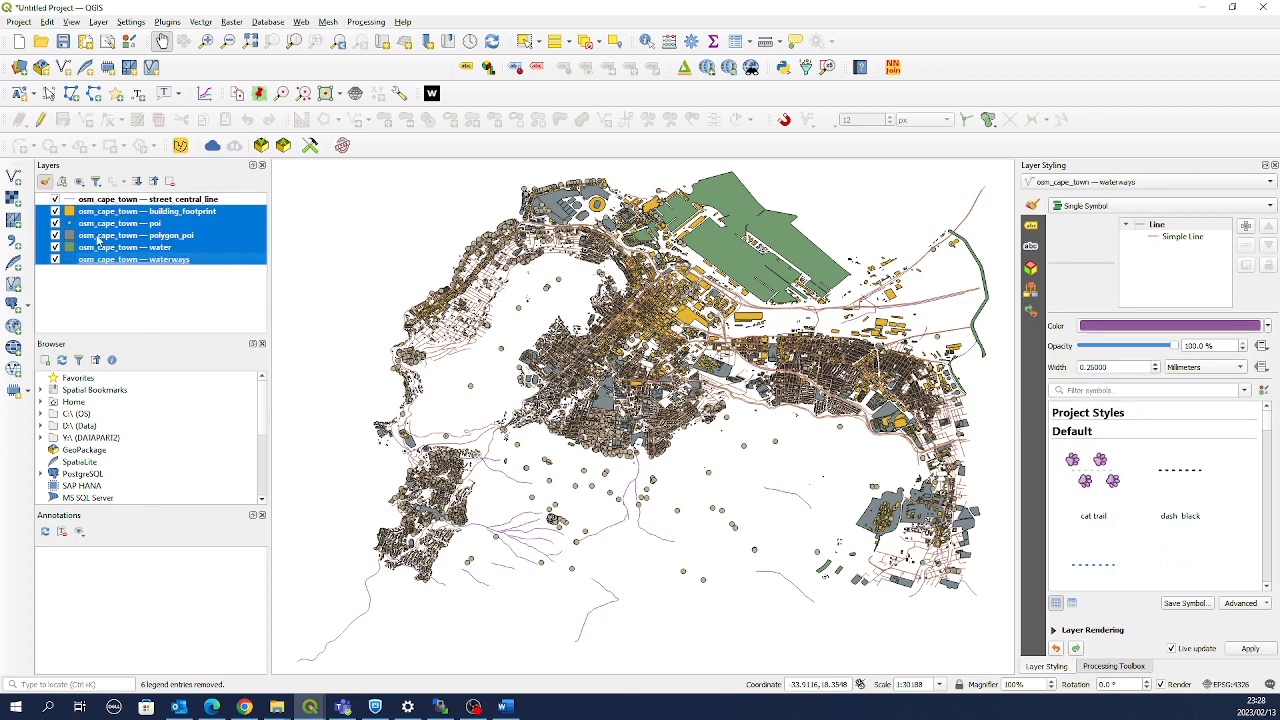
pyautogui.click(79, 181)
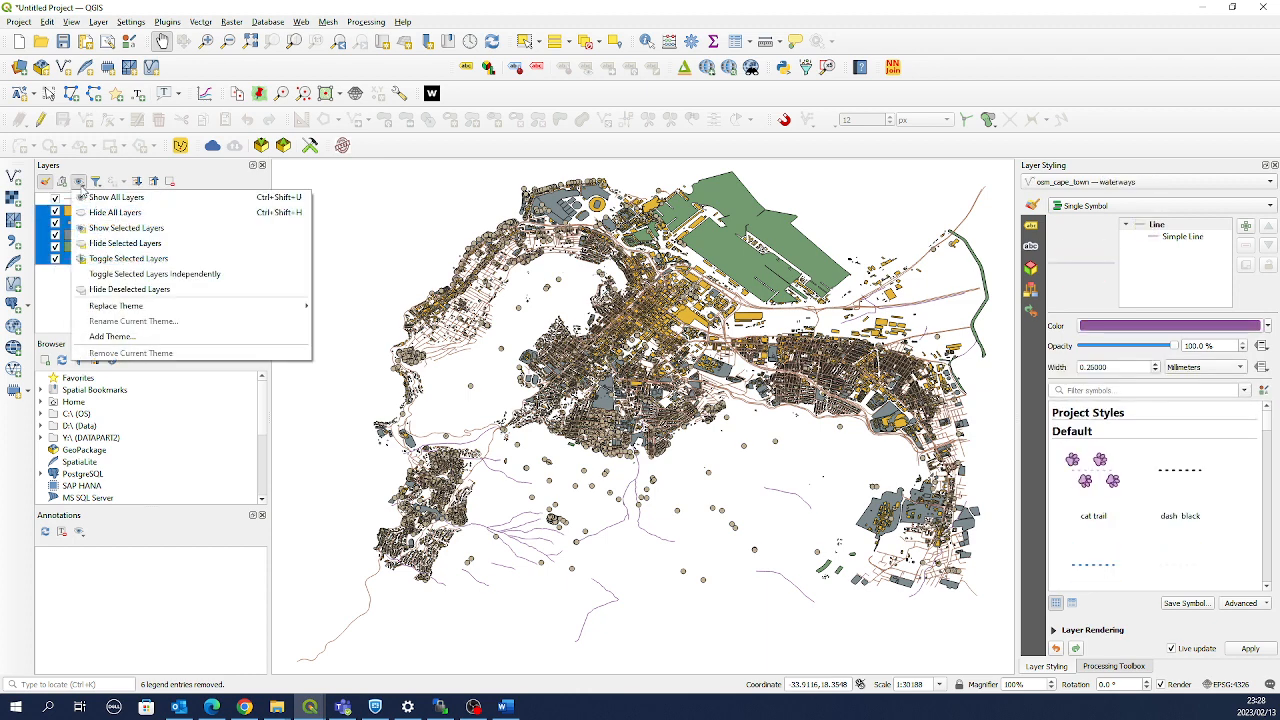
pyautogui.click(106, 243)
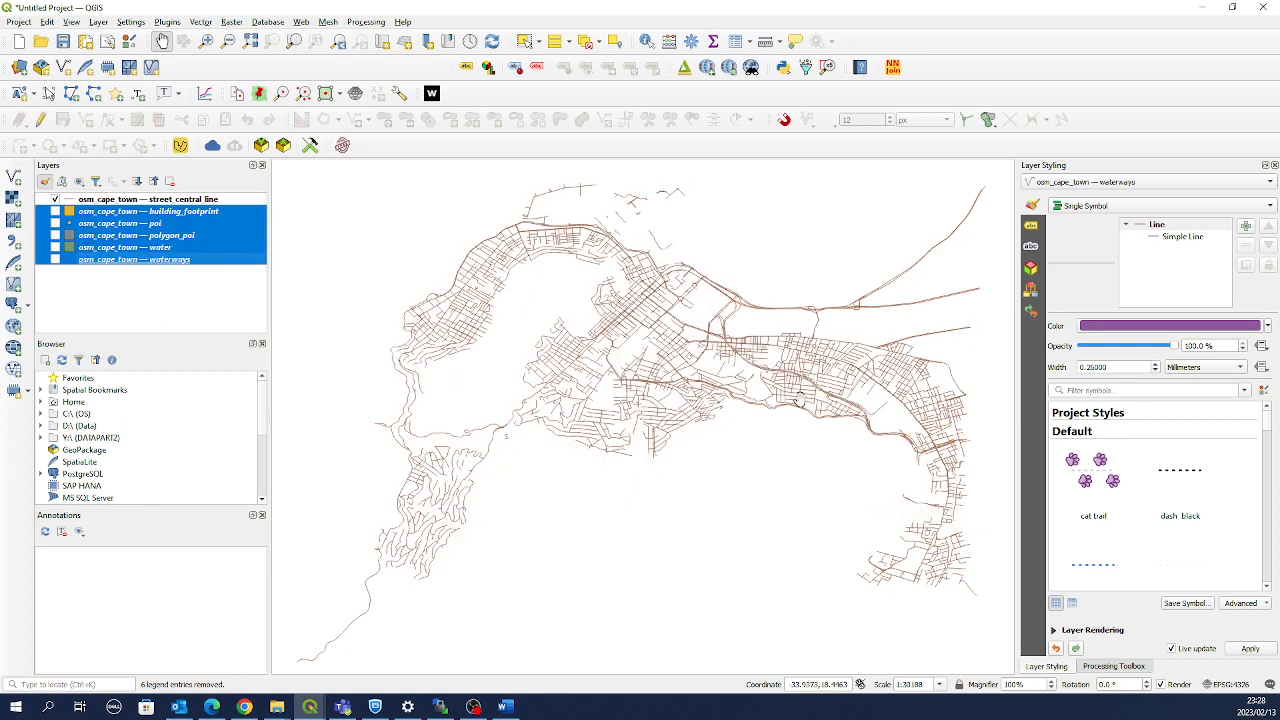
# Set the street_central_line layer's line colour to light grey #f0f0f0
pyautogui.click(95, 203)
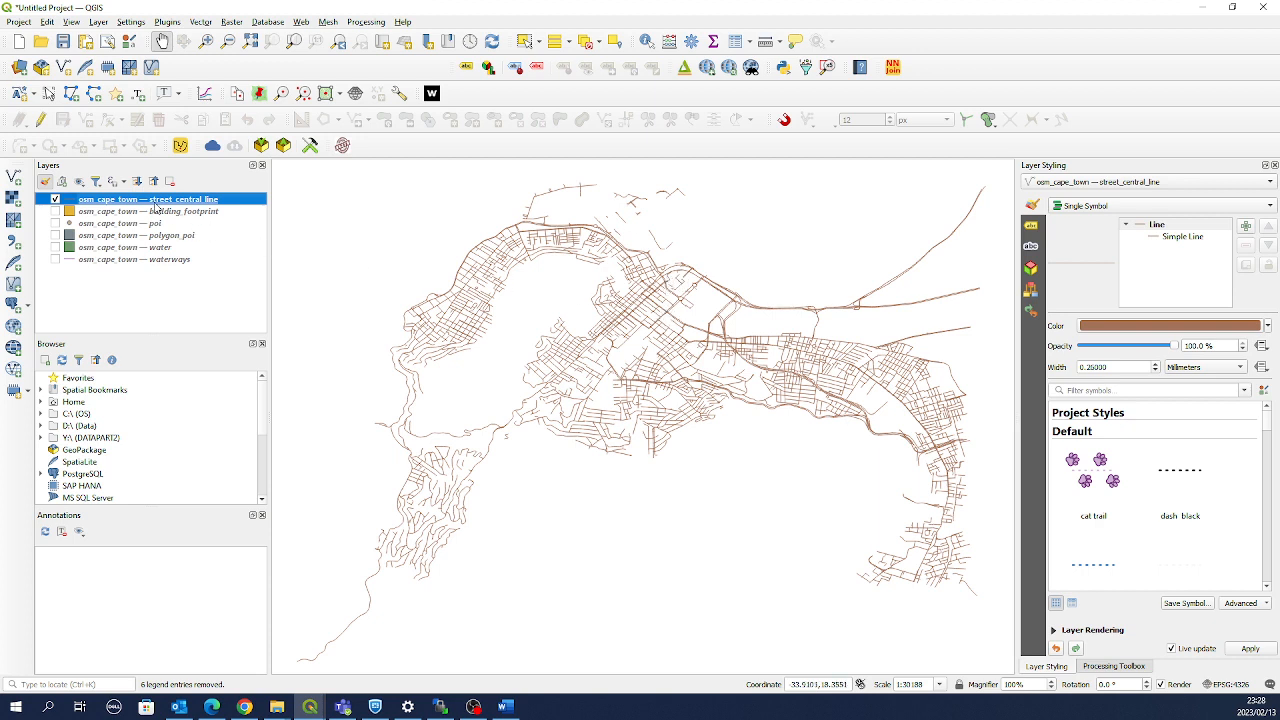
pyautogui.click(1120, 327)
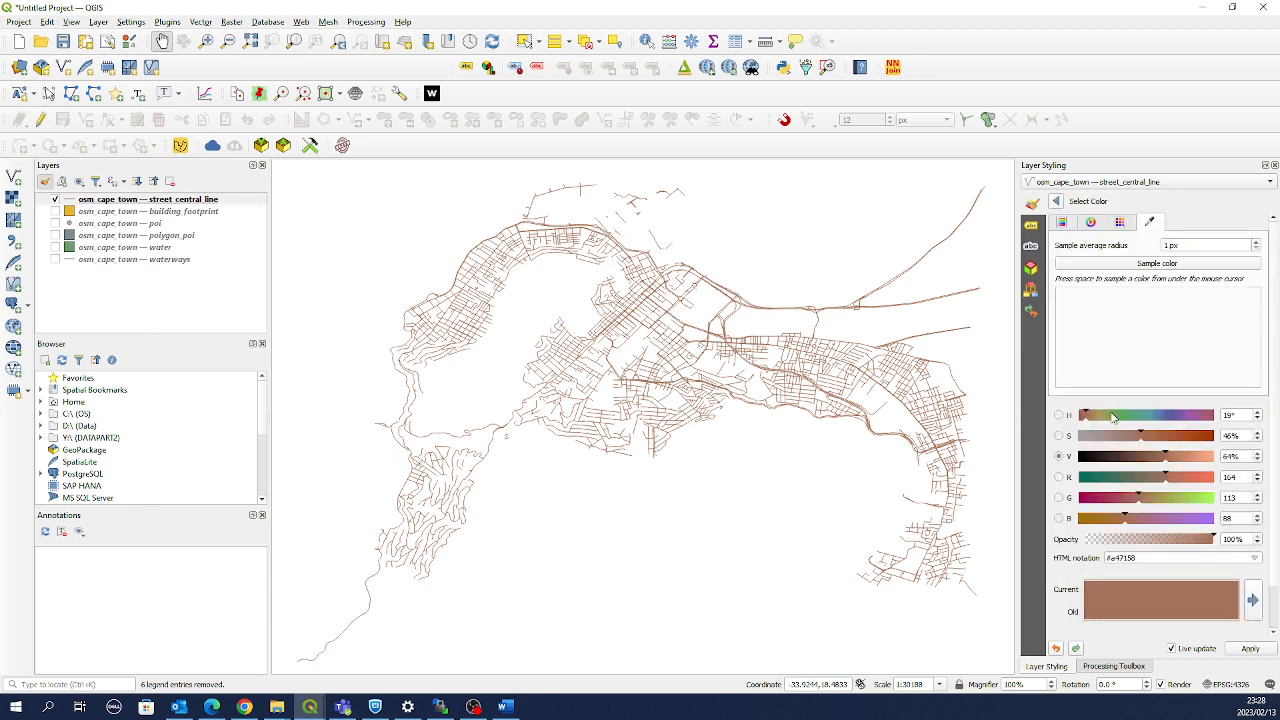
pyautogui.click(1080, 414)
pyautogui.moveTo(1081, 413); pyautogui.dragTo(1070, 436)
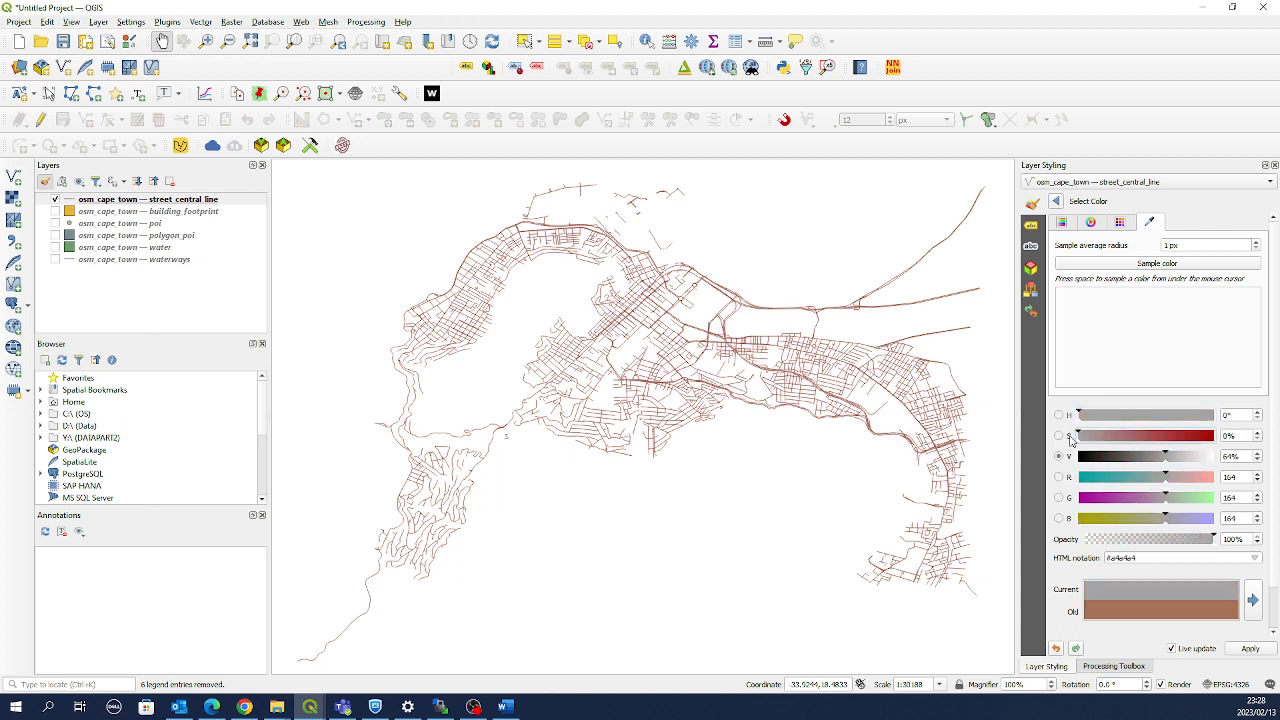
pyautogui.click(1173, 456)
pyautogui.moveTo(1173, 456); pyautogui.dragTo(1205, 456)
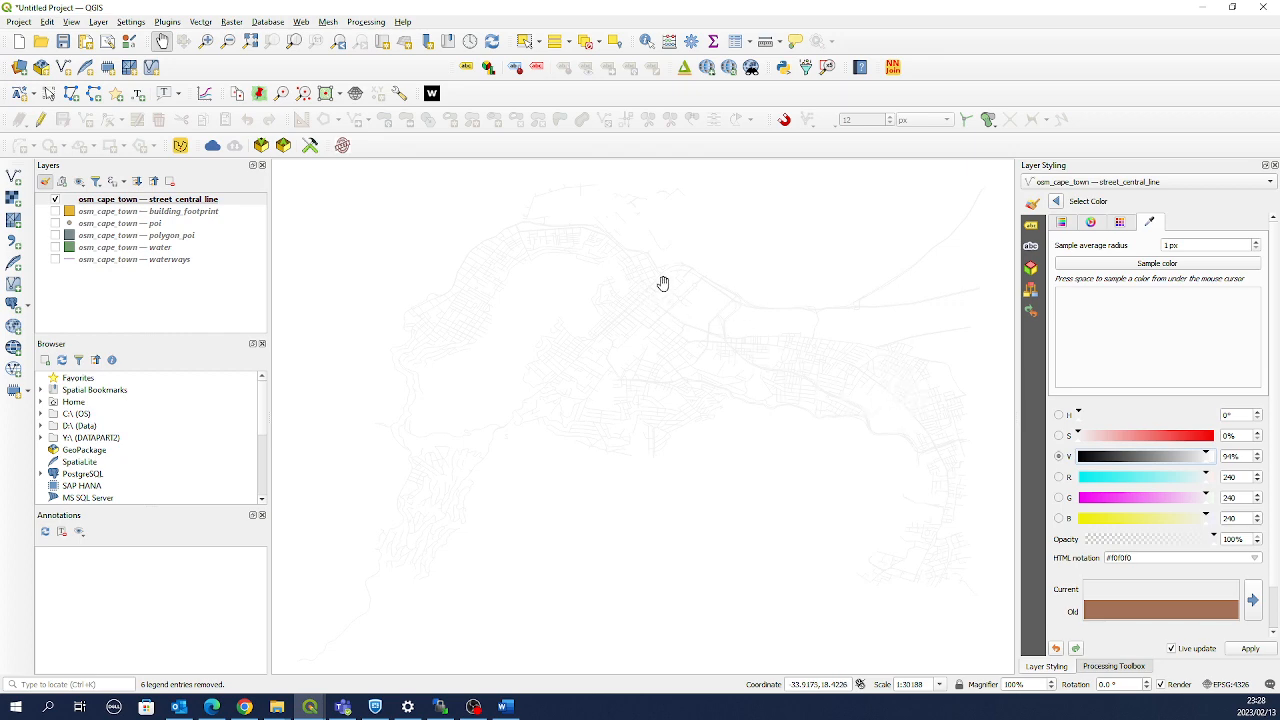
pyautogui.click(1057, 203)
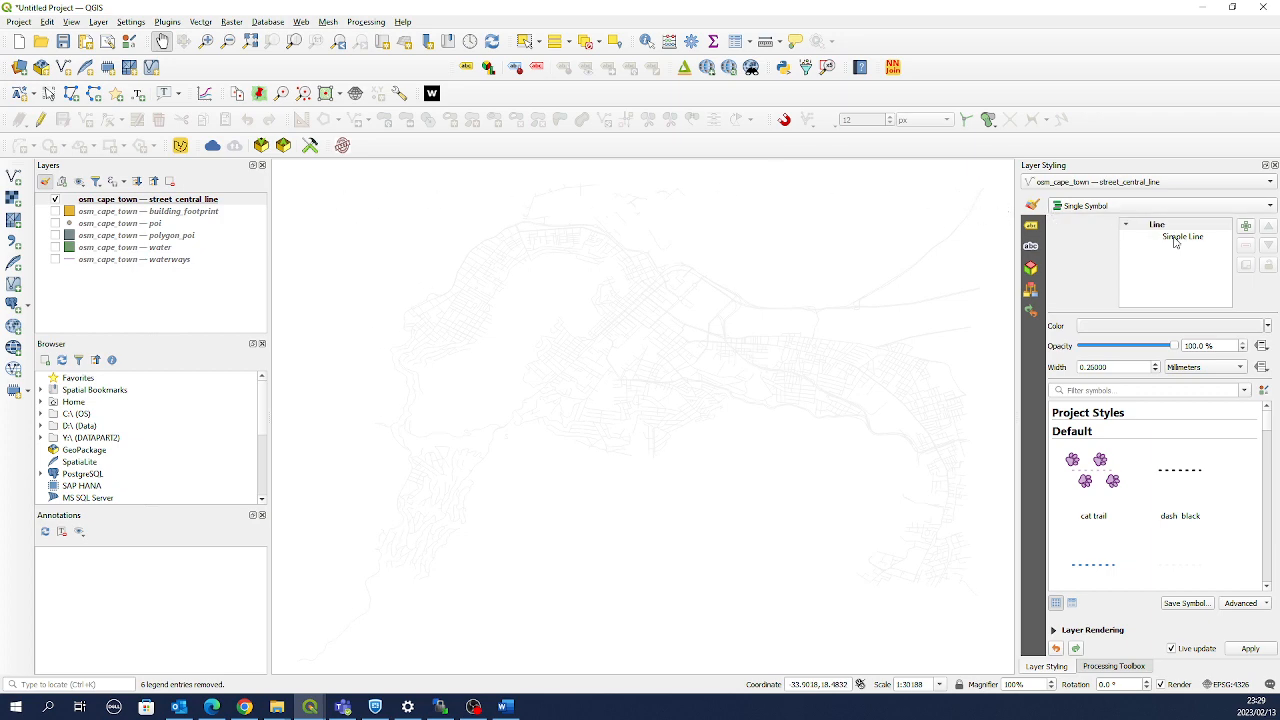
# Enable draw effects in the street layer's rendering settings and add a Drop Shadow effect
pyautogui.click(1175, 240)
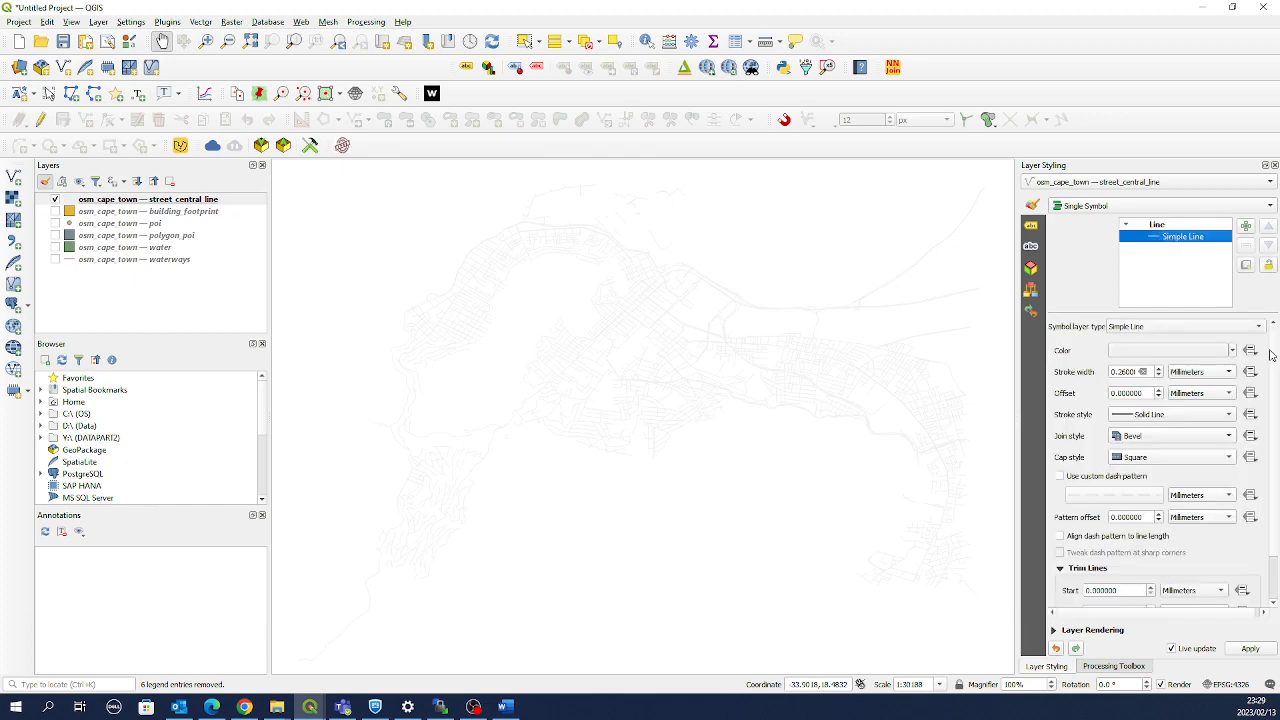
pyautogui.scroll(-1, 1276, 391)
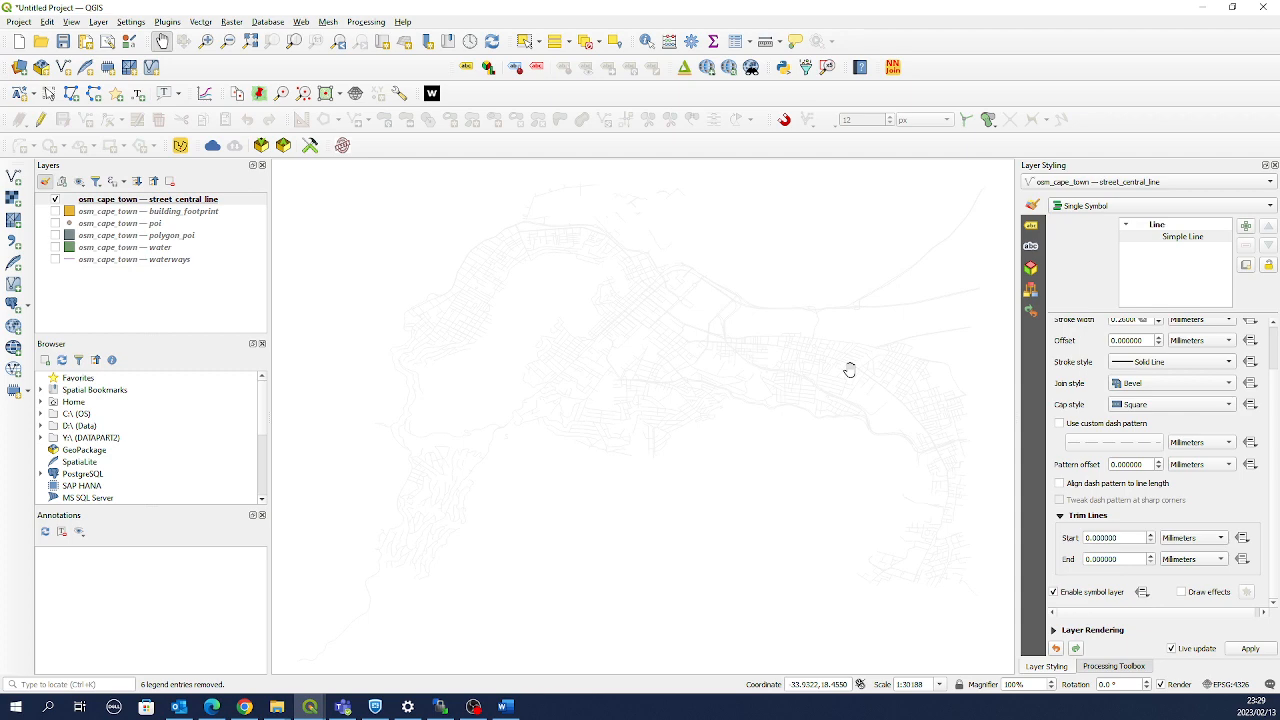
pyautogui.click(1054, 632)
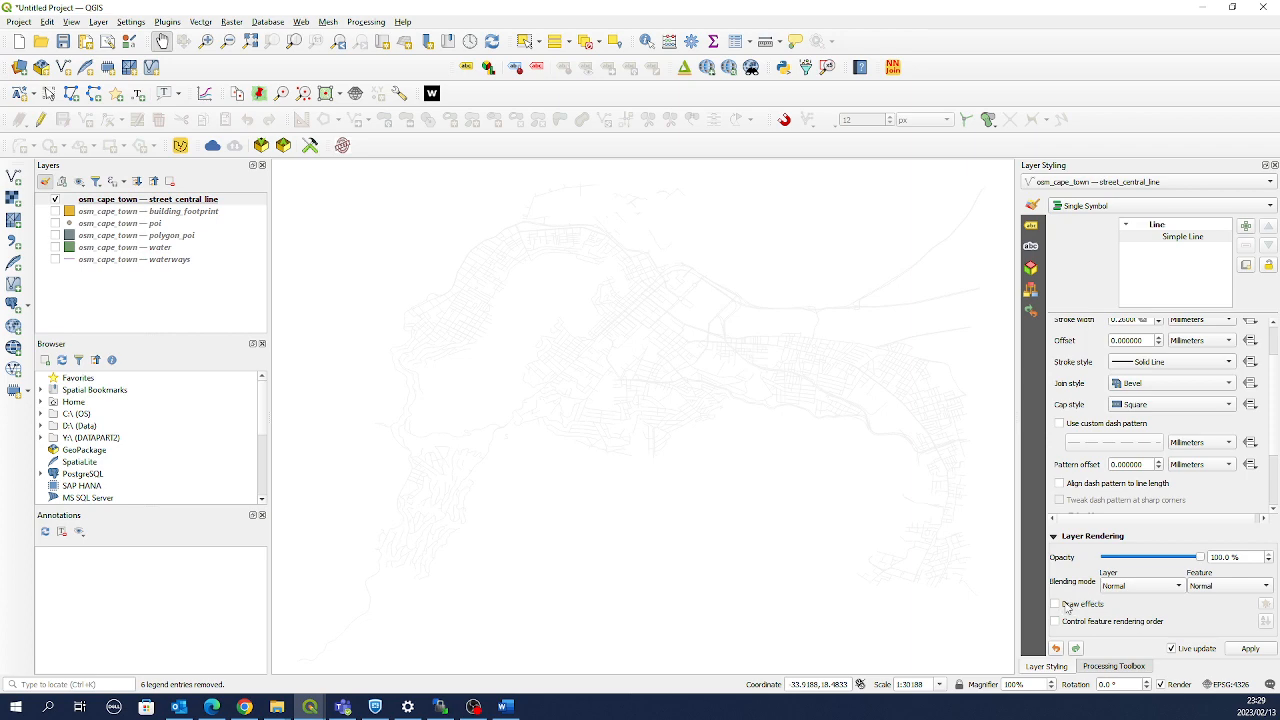
pyautogui.click(1055, 605)
pyautogui.click(1266, 607)
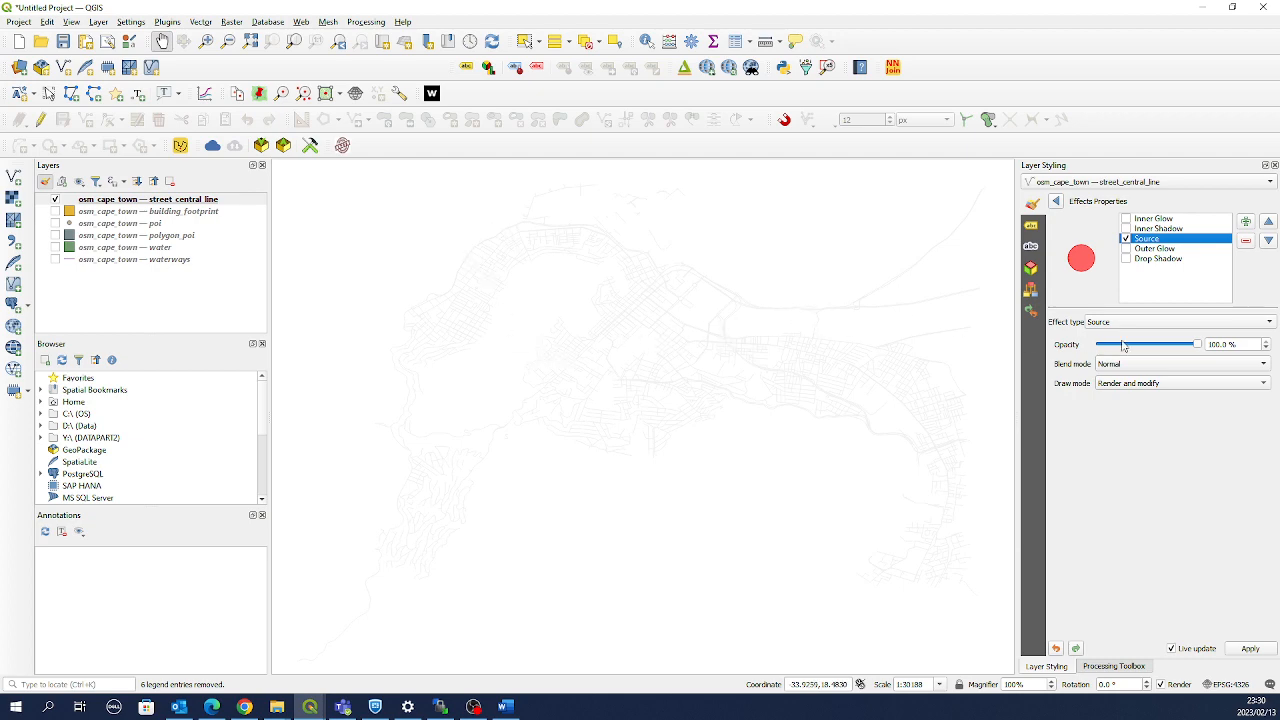
pyautogui.click(1127, 259)
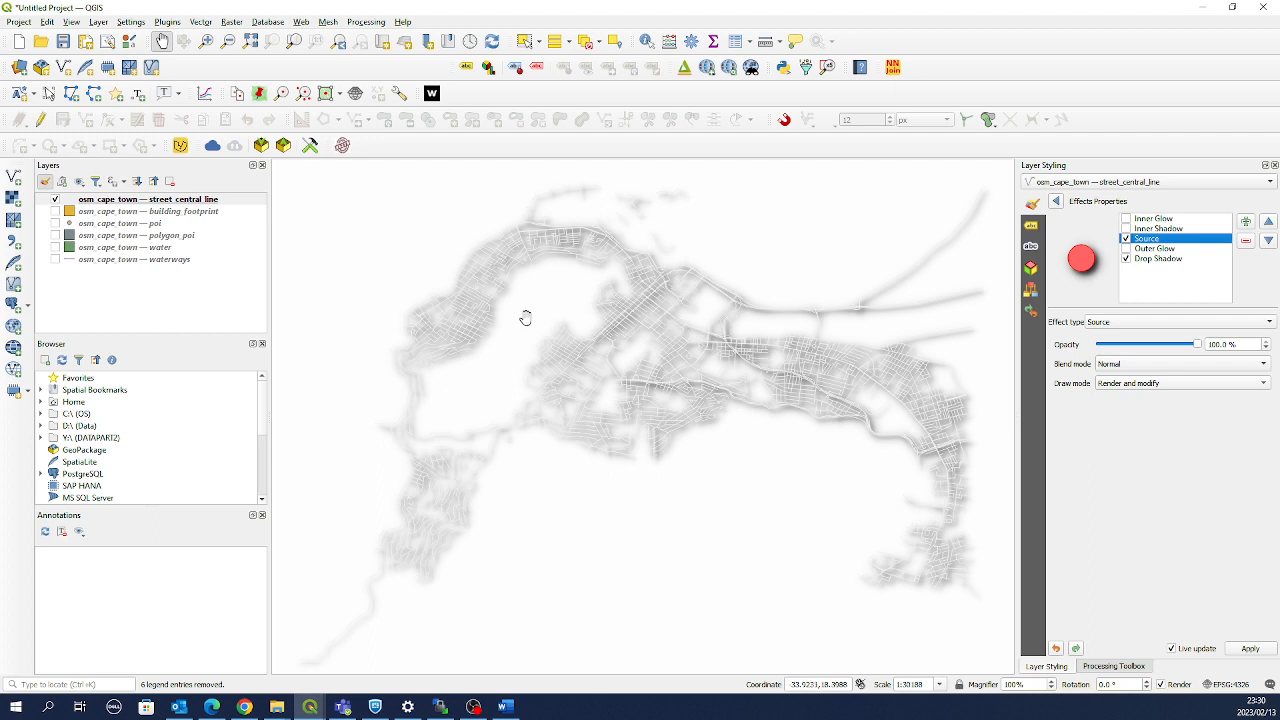
# Set the streets' drop shadow offset distance to 0.6 mm and reduce its blur radius to 1.445 mm
pyautogui.click(1160, 259)
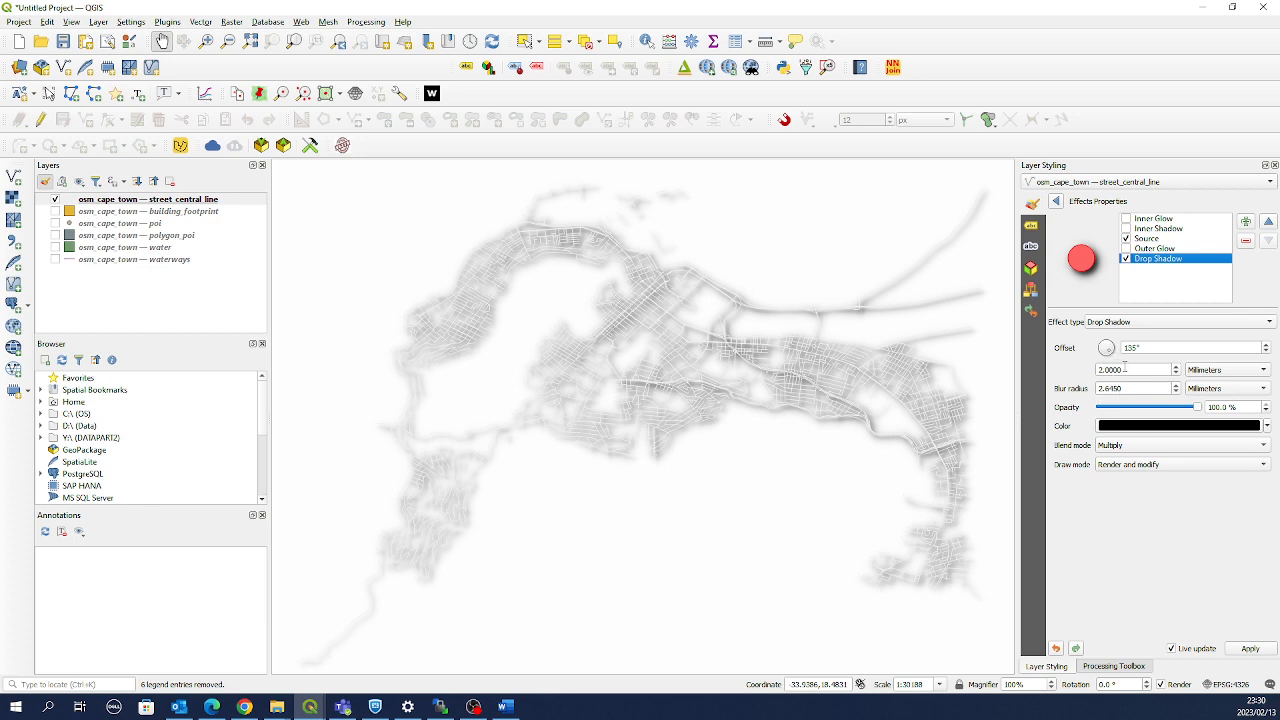
pyautogui.moveTo(1128, 367); pyautogui.dragTo(1094, 370)
pyautogui.write('0.6')
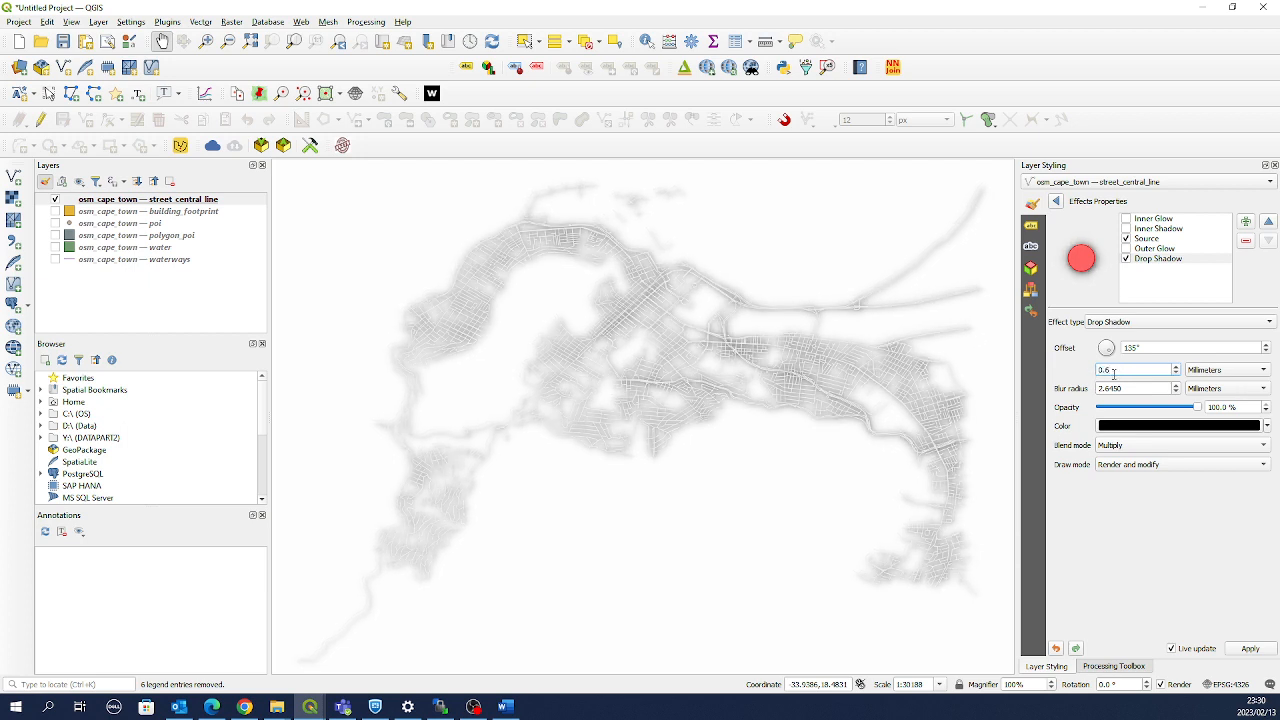
pyautogui.click(1133, 388)
pyautogui.click(1176, 392)
pyautogui.click(1176, 392)
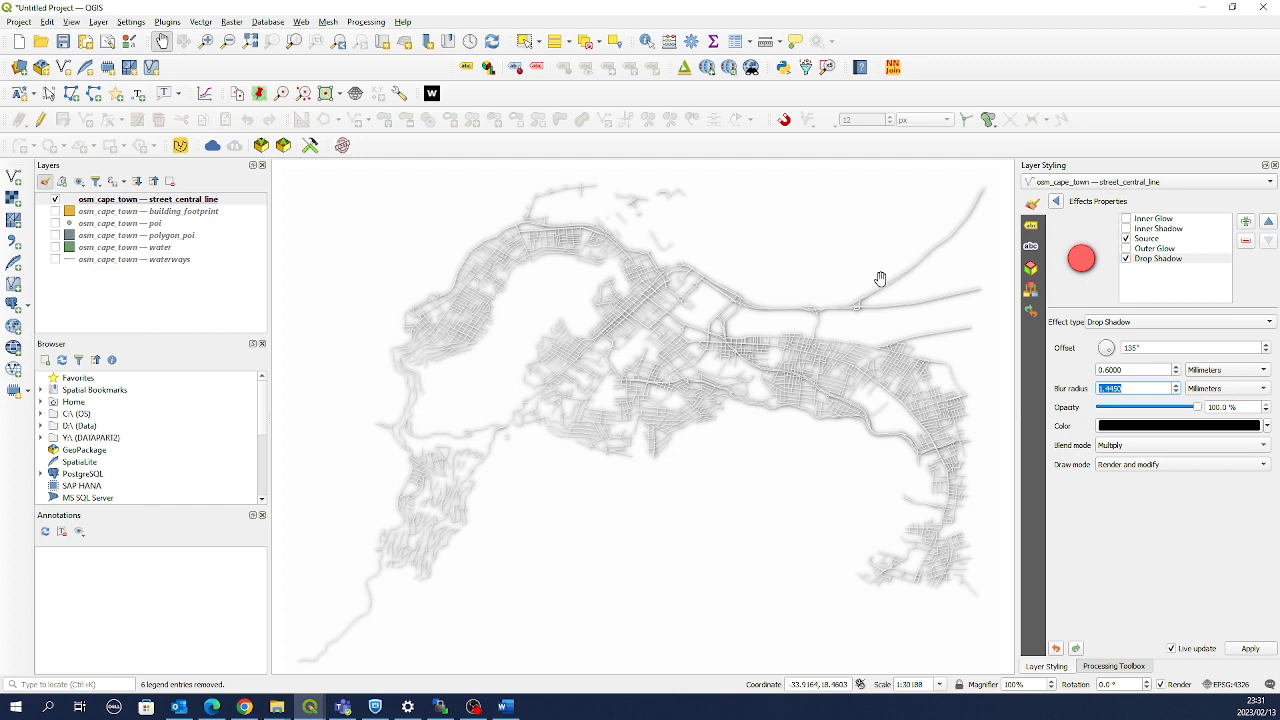
pyautogui.click(1057, 202)
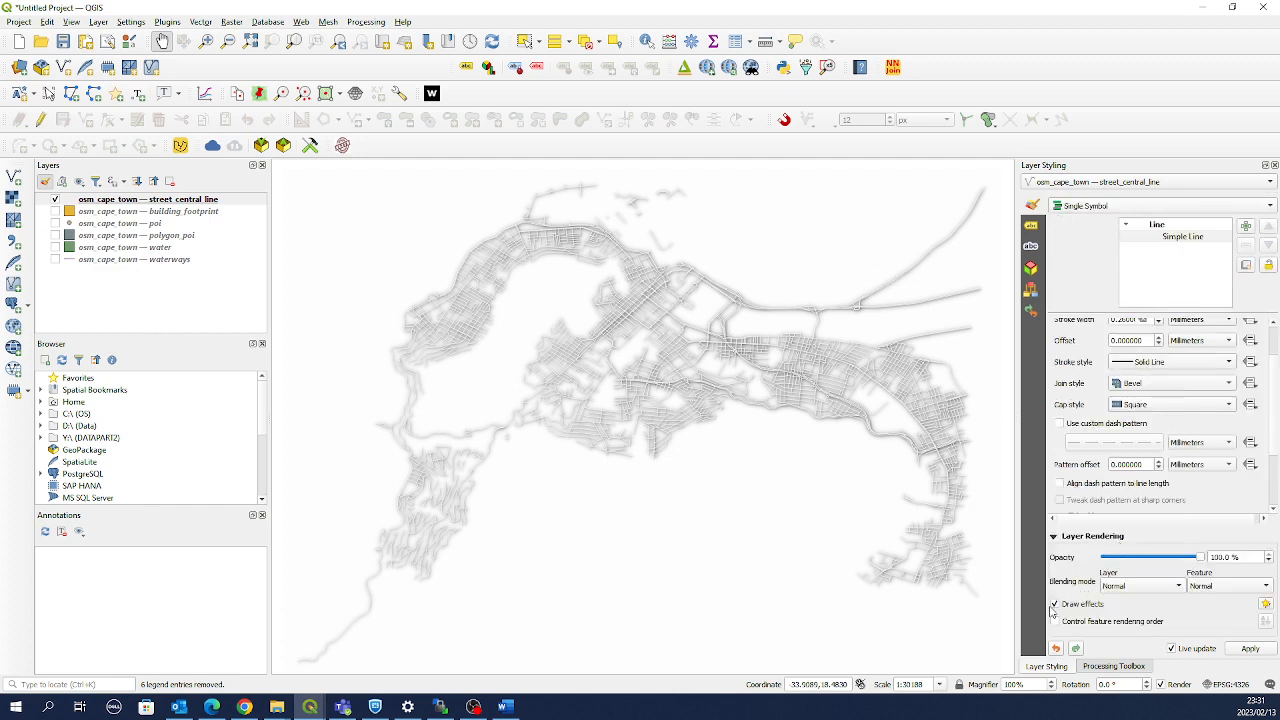
# Turn the street layer's draw effects off and on again to compare the map without the shadow
pyautogui.click(1055, 604)
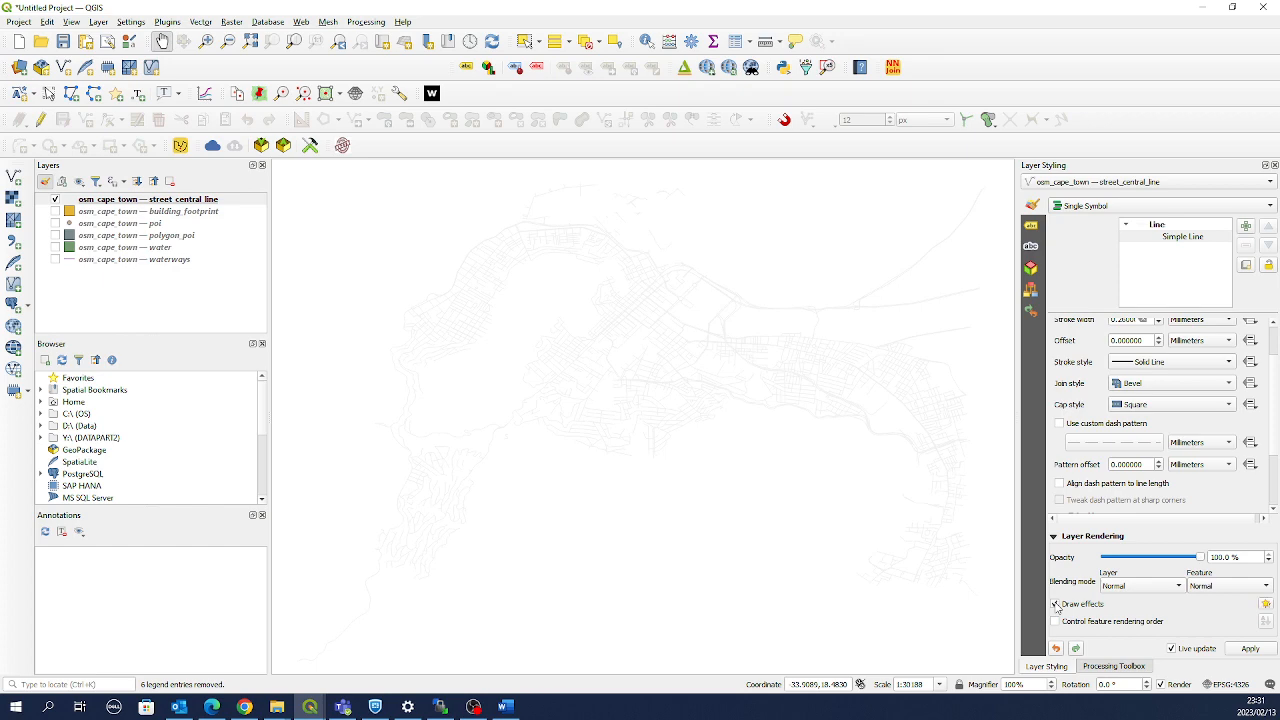
pyautogui.click(1055, 604)
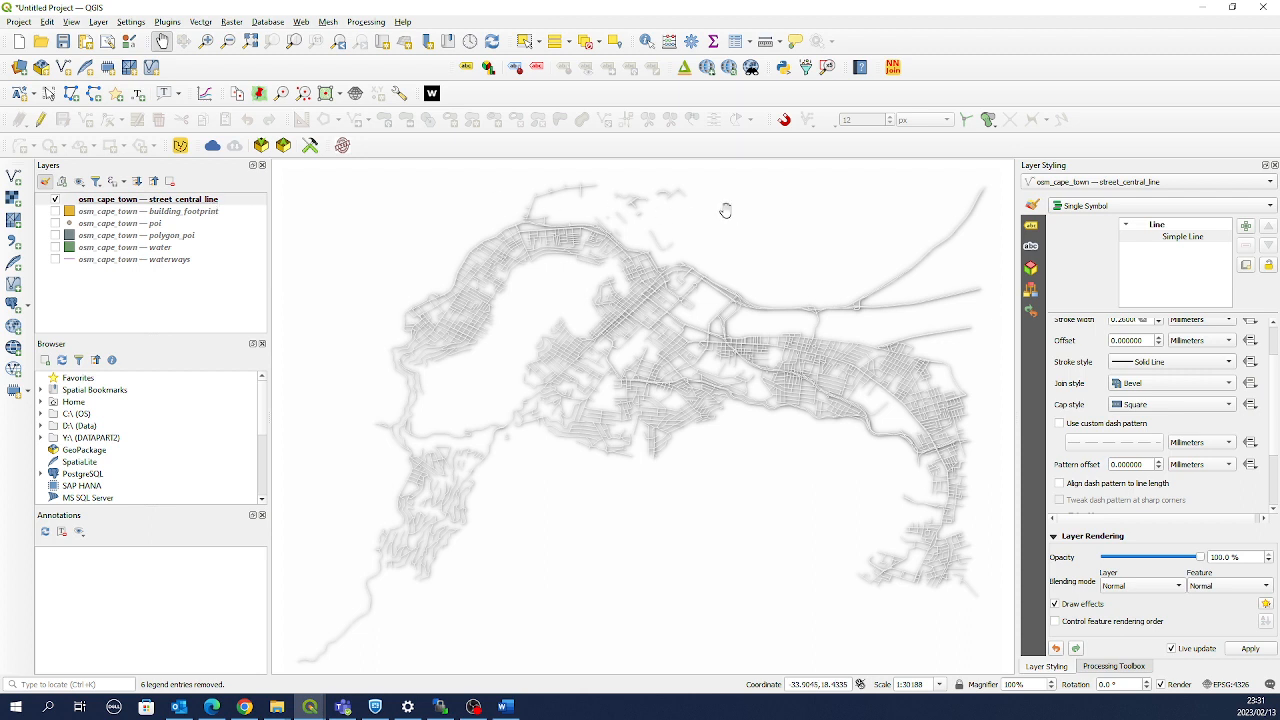
# Symbolize the street layer as Categorized by fclass, classify its values, and widen the Value column
pyautogui.click(1087, 207)
pyautogui.click(1092, 226)
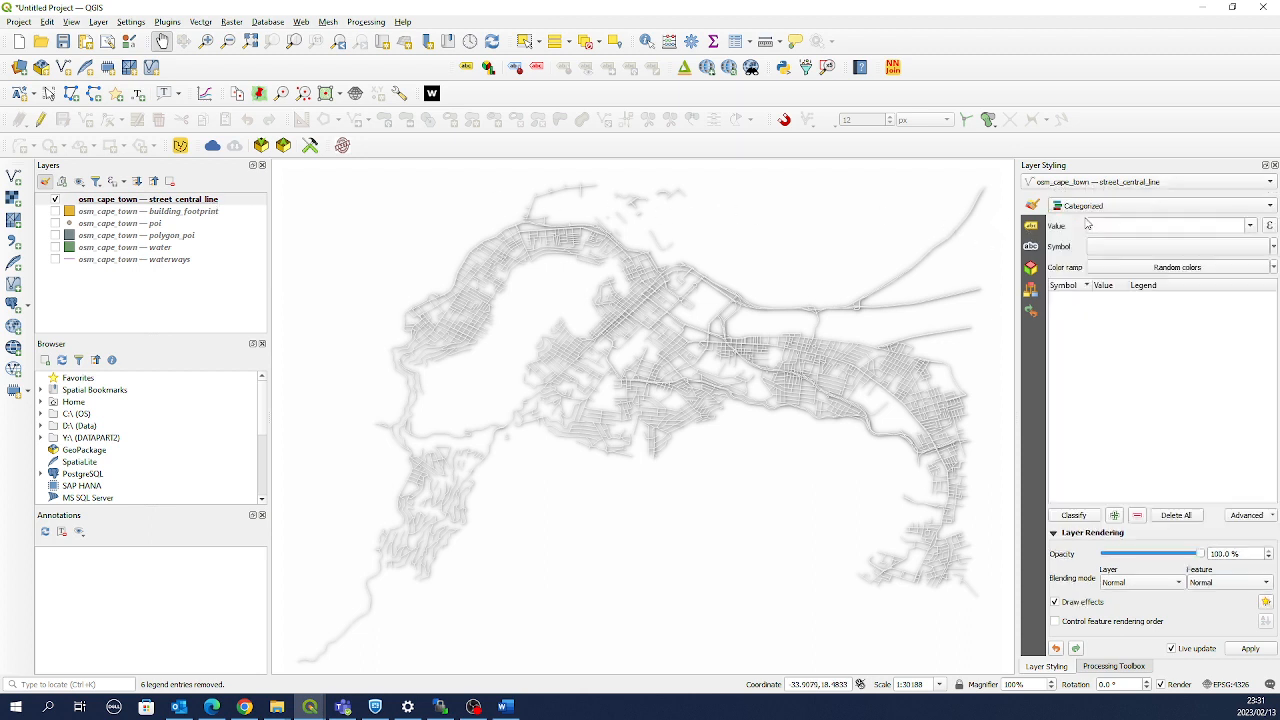
pyautogui.click(1229, 228)
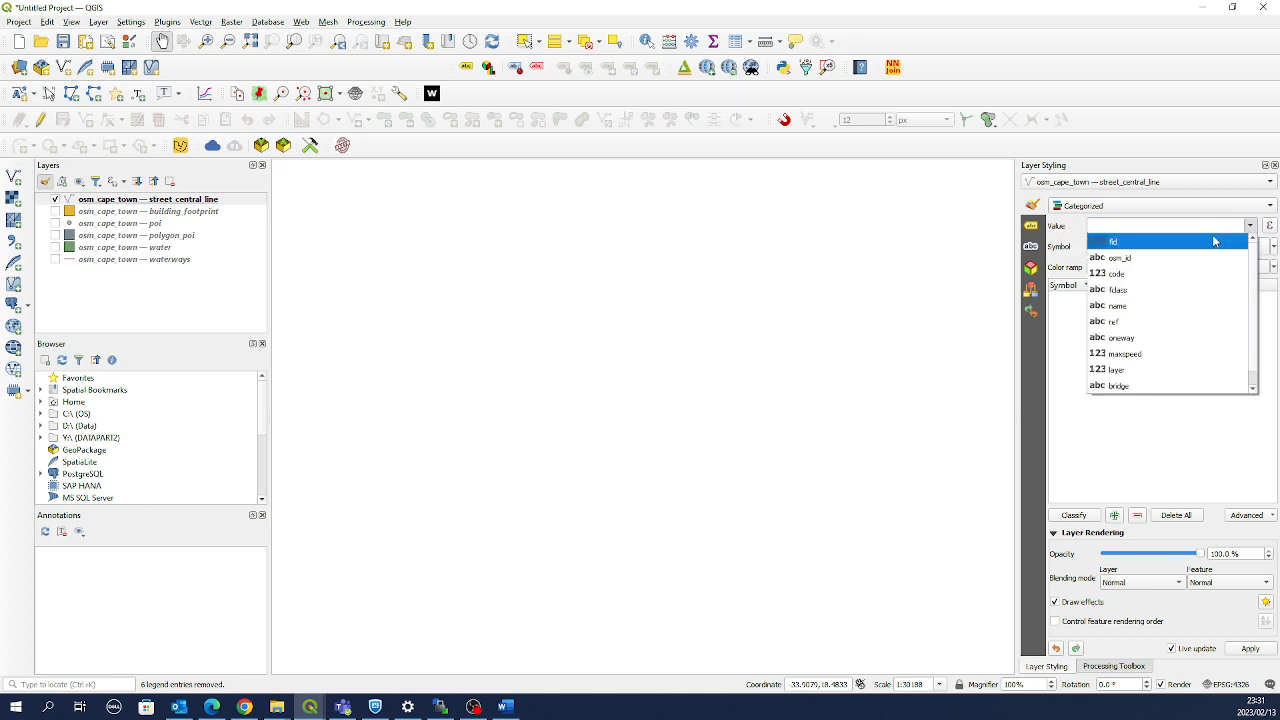
pyautogui.click(1160, 292)
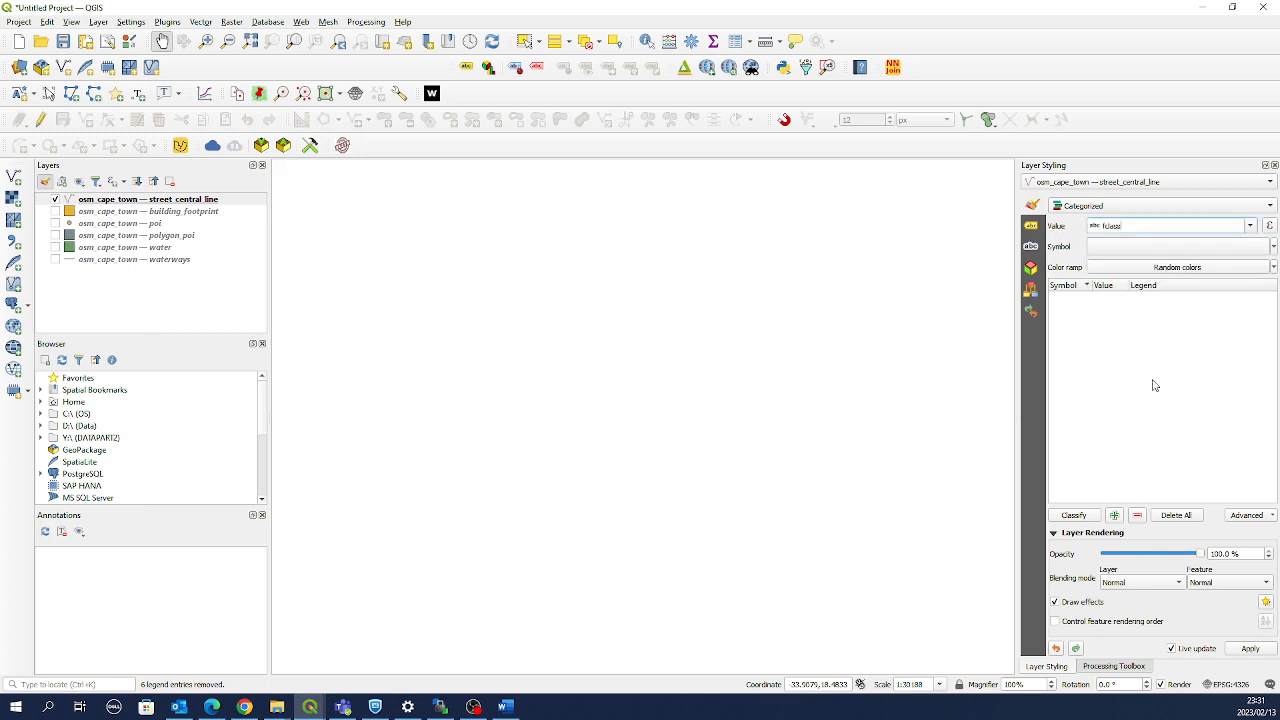
pyautogui.click(1082, 517)
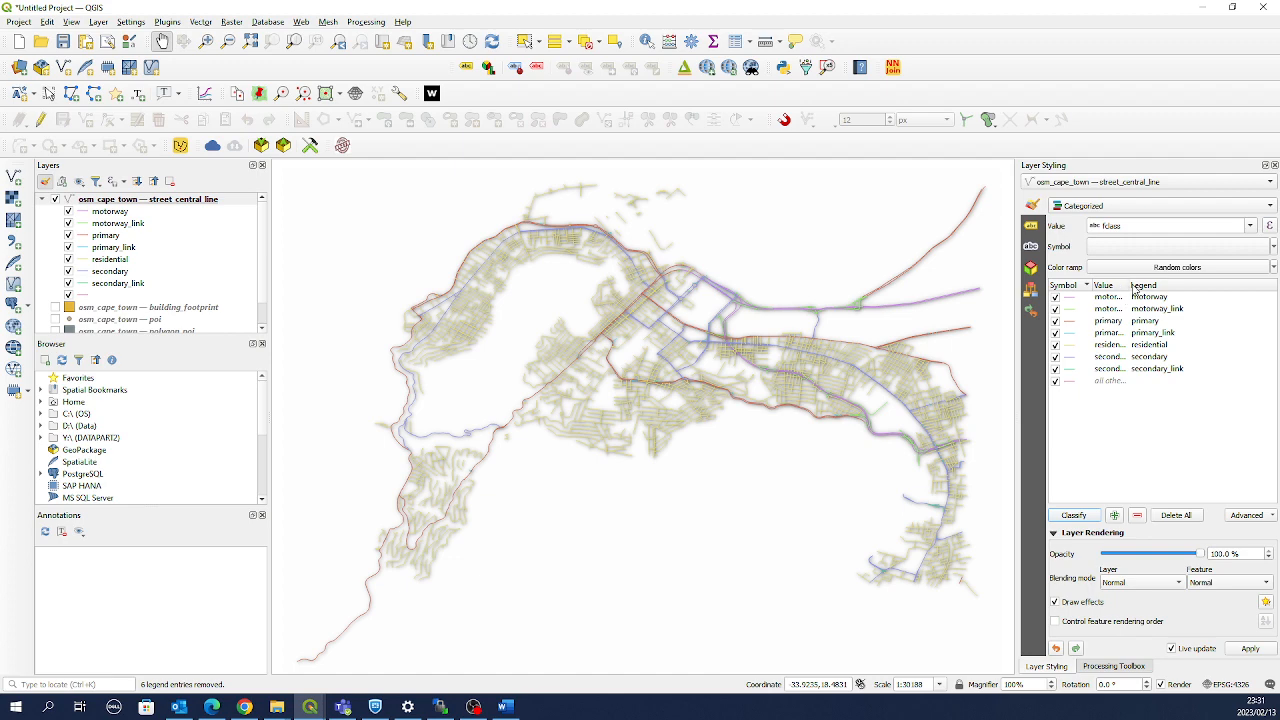
pyautogui.moveTo(1131, 286); pyautogui.dragTo(1180, 286)
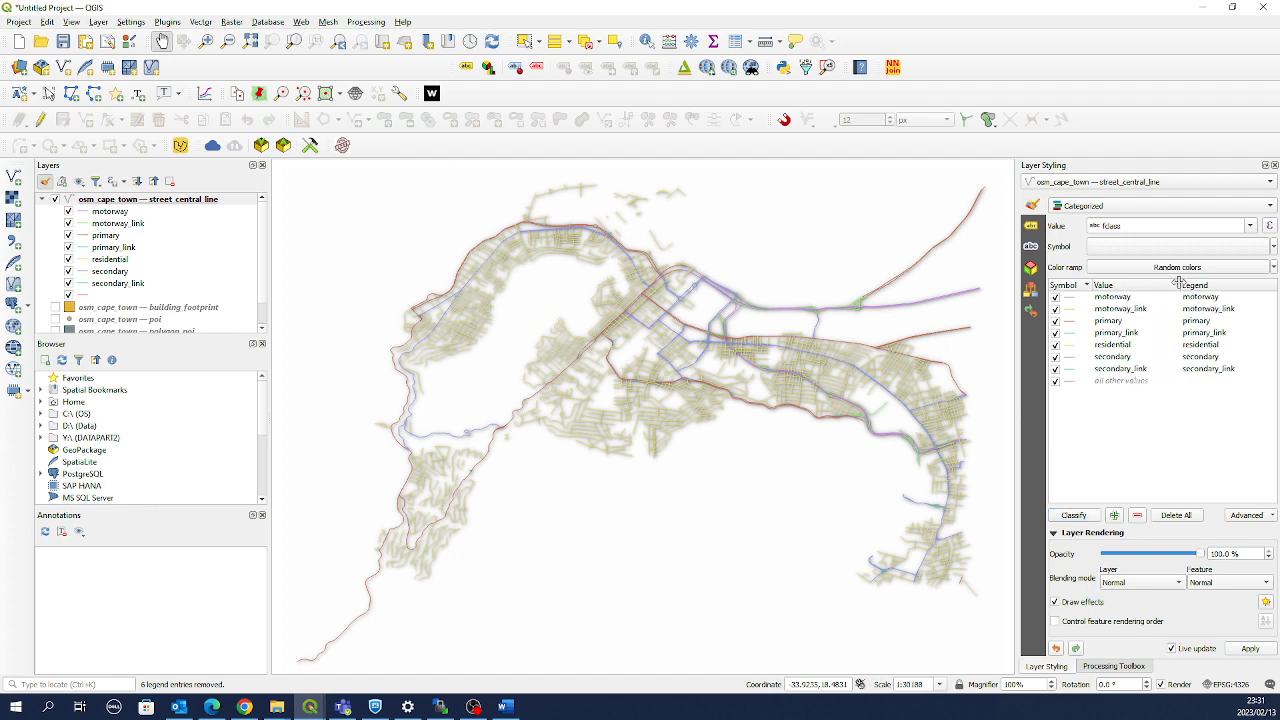
# Set the residential street category's line colour to light grey #f0f0f0
pyautogui.doubleClick(1071, 345)
pyautogui.click(1112, 326)
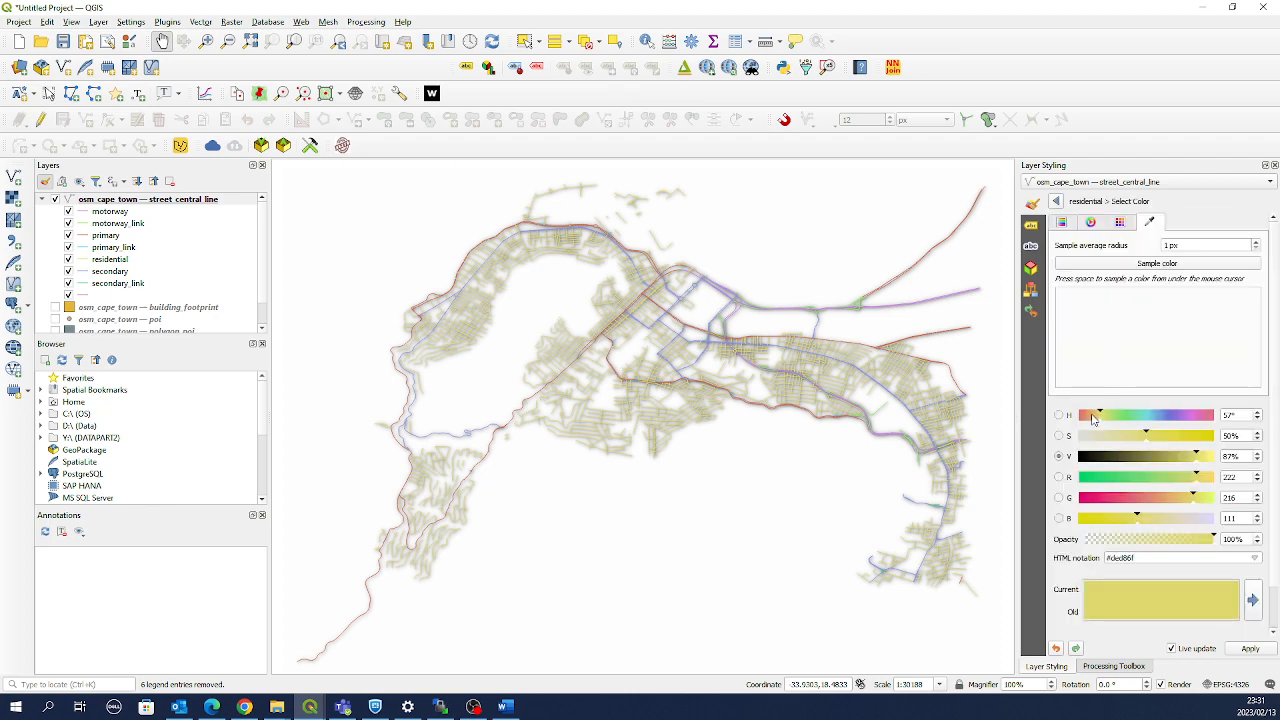
pyautogui.moveTo(1092, 418)
pyautogui.mouseDown()
pyautogui.moveTo(1077, 418)
pyautogui.moveTo(1076, 437)
pyautogui.mouseUp()
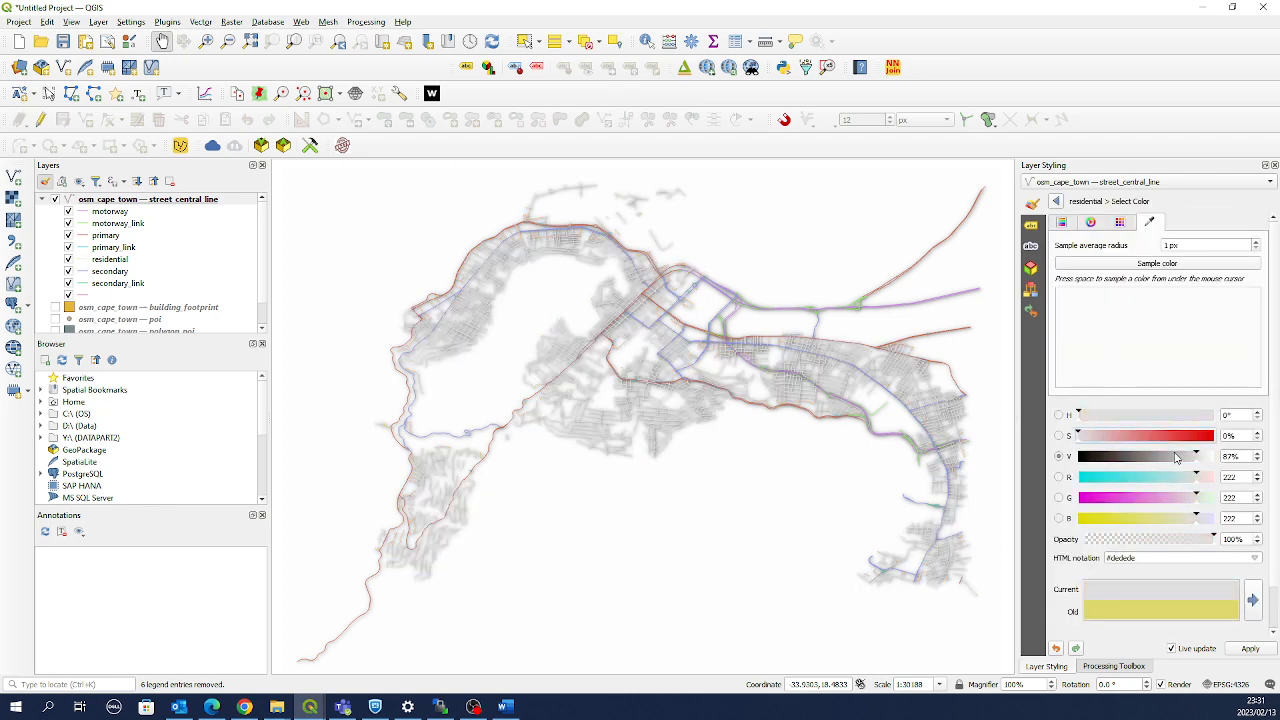
pyautogui.moveTo(1176, 457); pyautogui.dragTo(1207, 462)
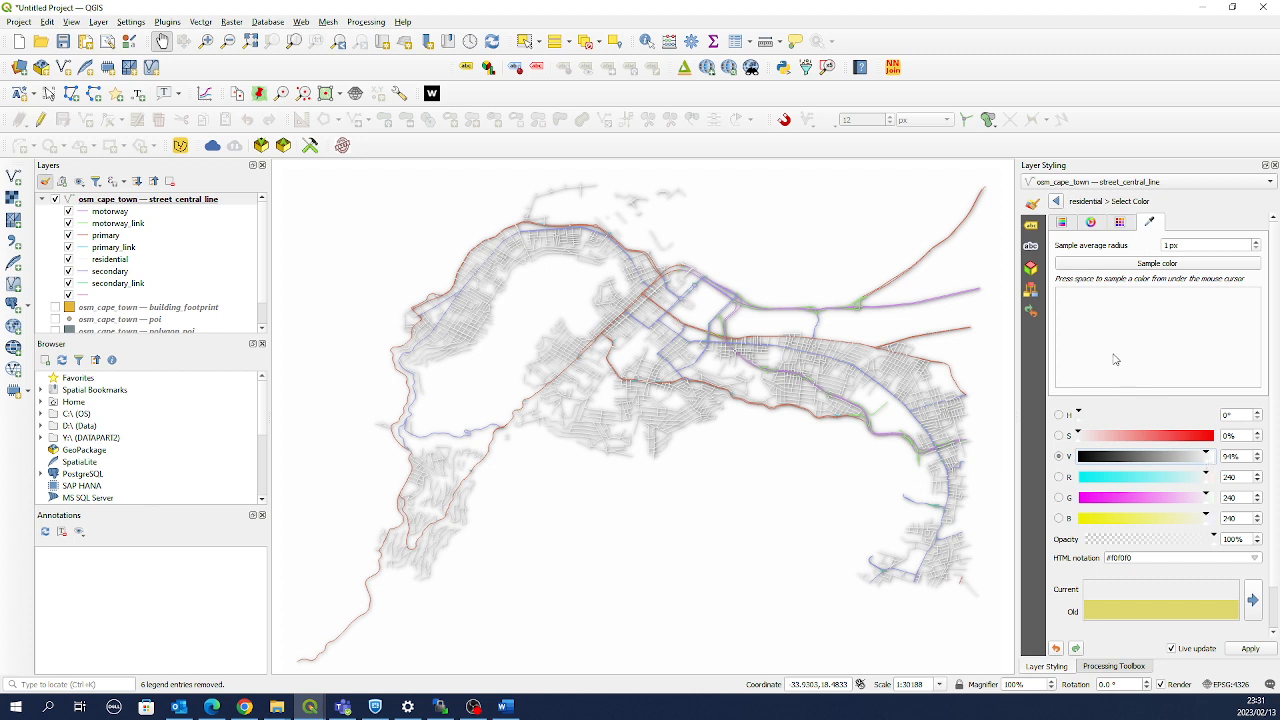
pyautogui.click(1055, 201)
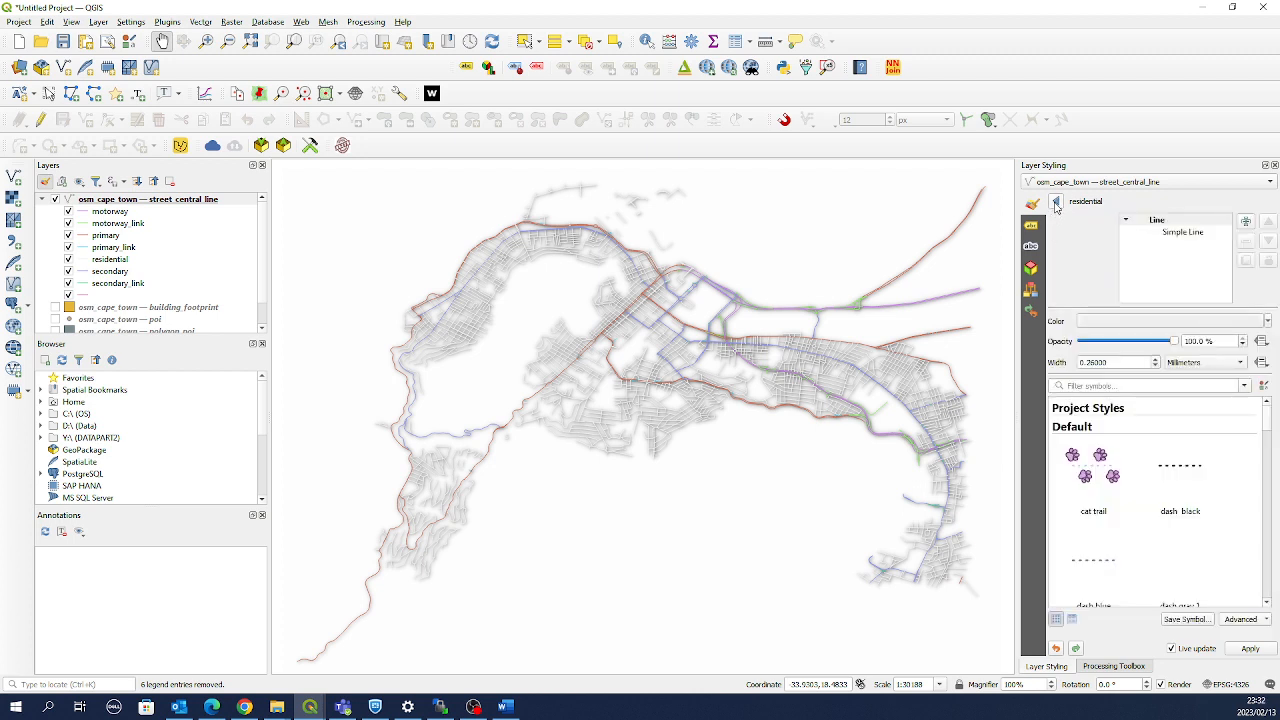
pyautogui.click(1056, 201)
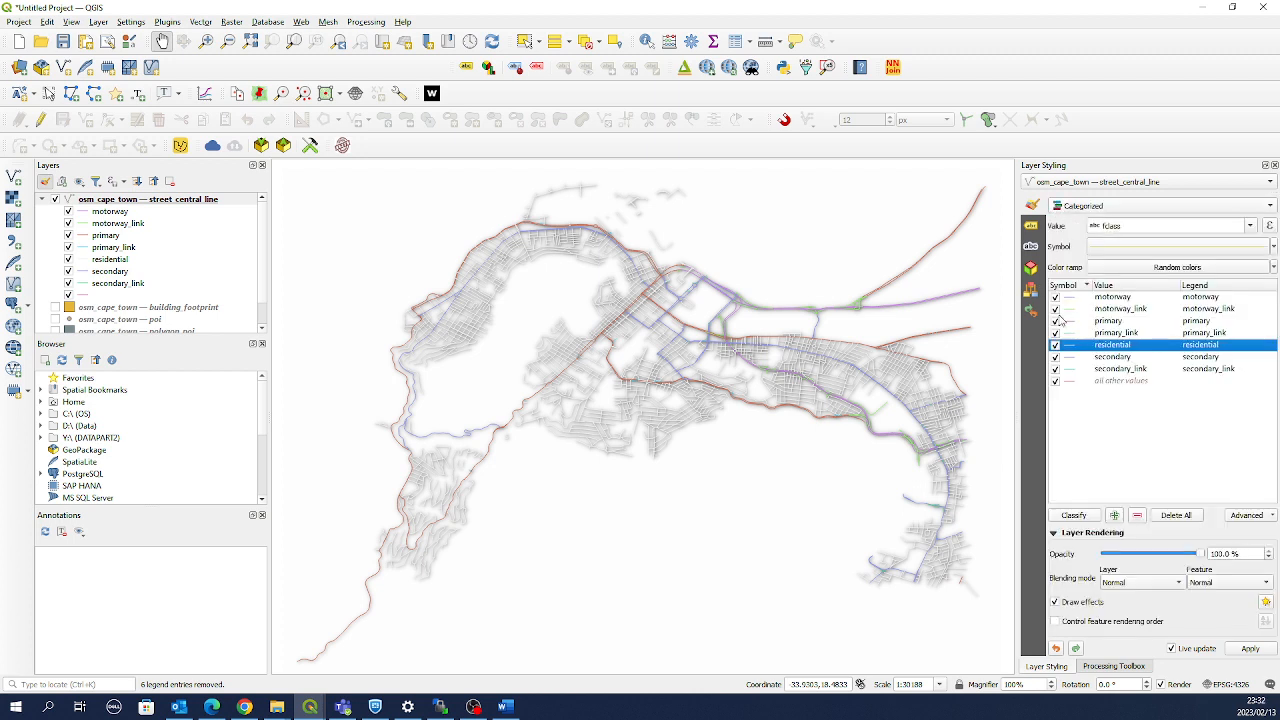
# Enable symbol levels for the street categories and set secondary_link to level 1 and secondary to level 2
pyautogui.click(1248, 515)
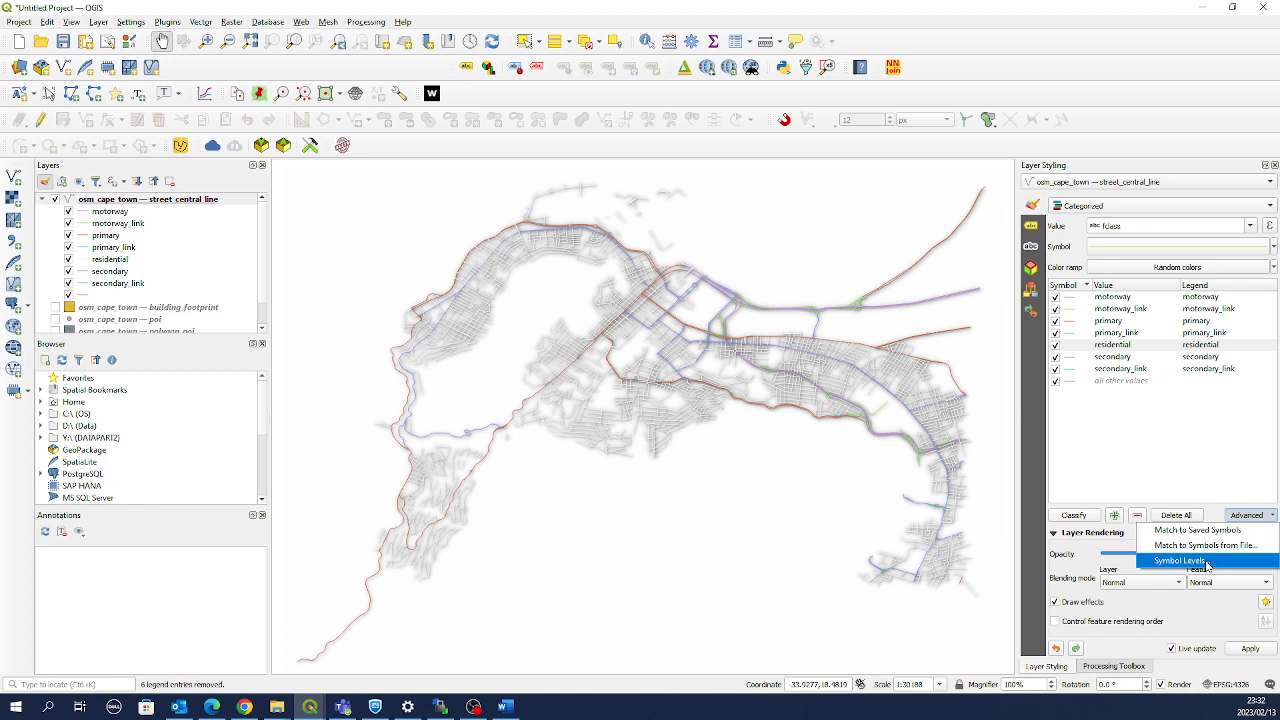
pyautogui.click(1190, 560)
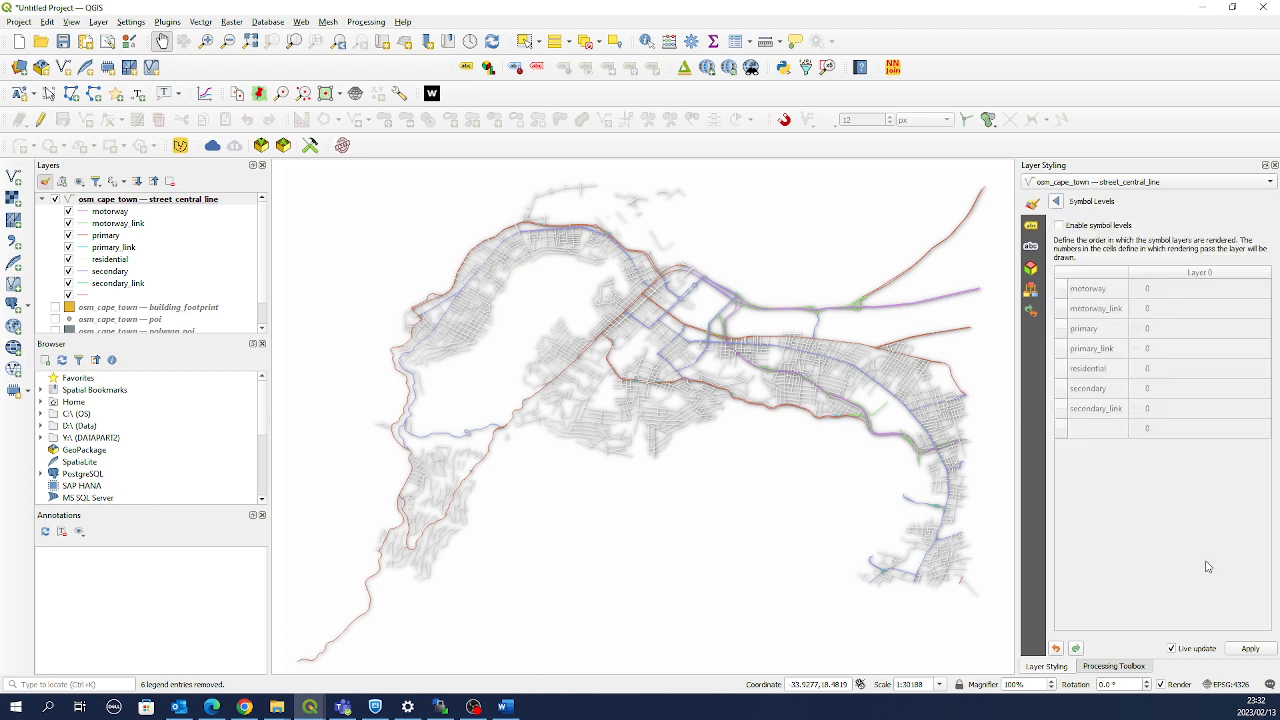
pyautogui.click(1060, 227)
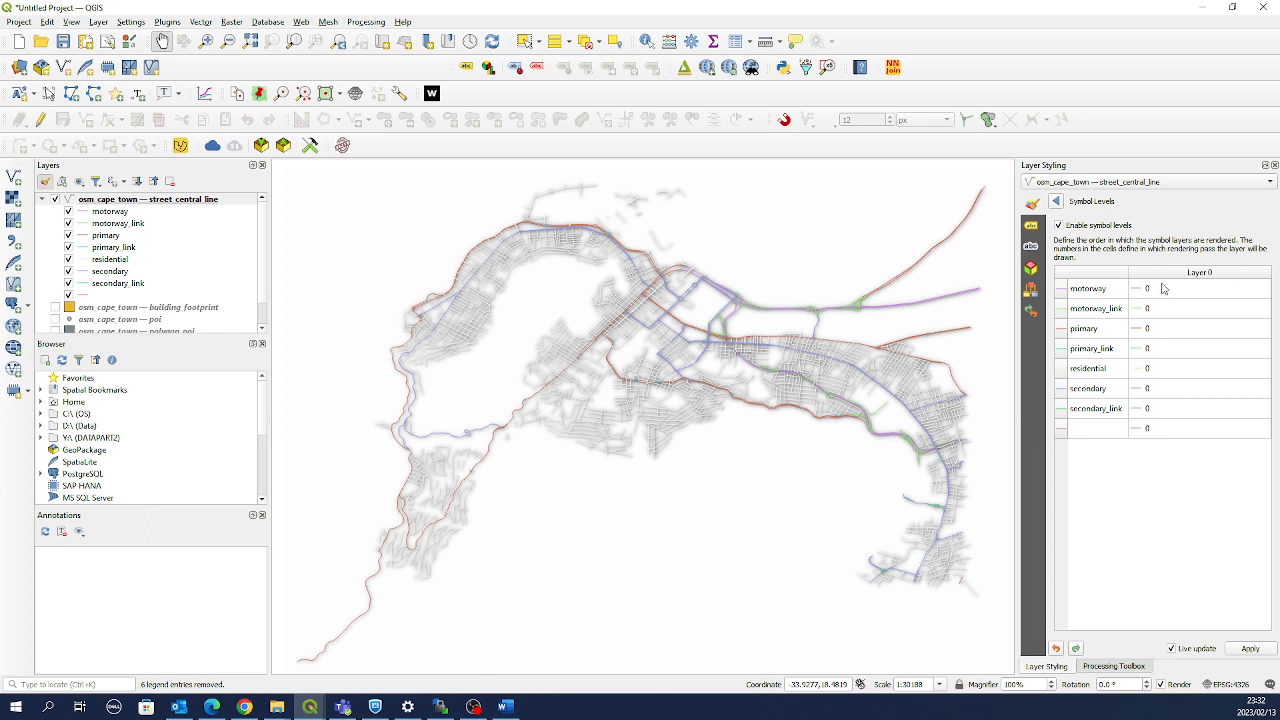
pyautogui.doubleClick(1161, 414)
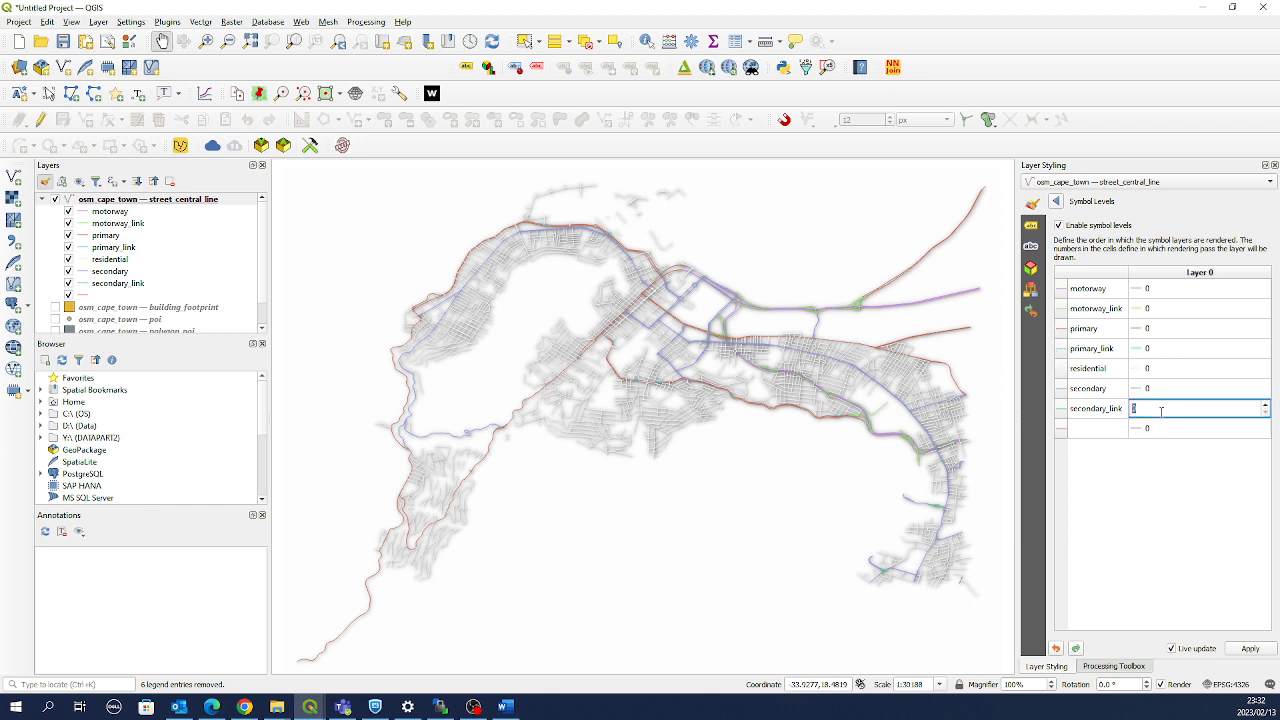
pyautogui.write('1')
pyautogui.doubleClick(1161, 393)
pyautogui.write('2')
# Set the symbol level of primary_link to 3 and of primary to 4
pyautogui.doubleClick(1161, 352)
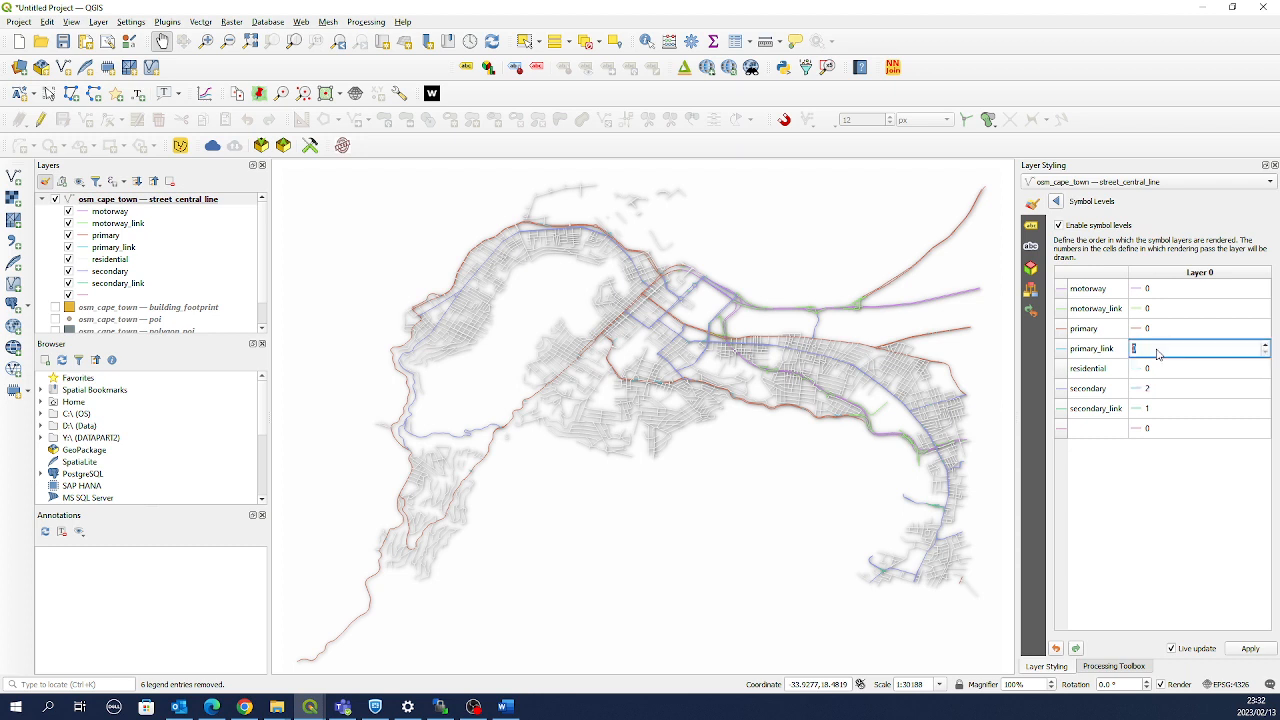
pyautogui.write('3')
pyautogui.click(1157, 333)
pyautogui.doubleClick(1157, 333)
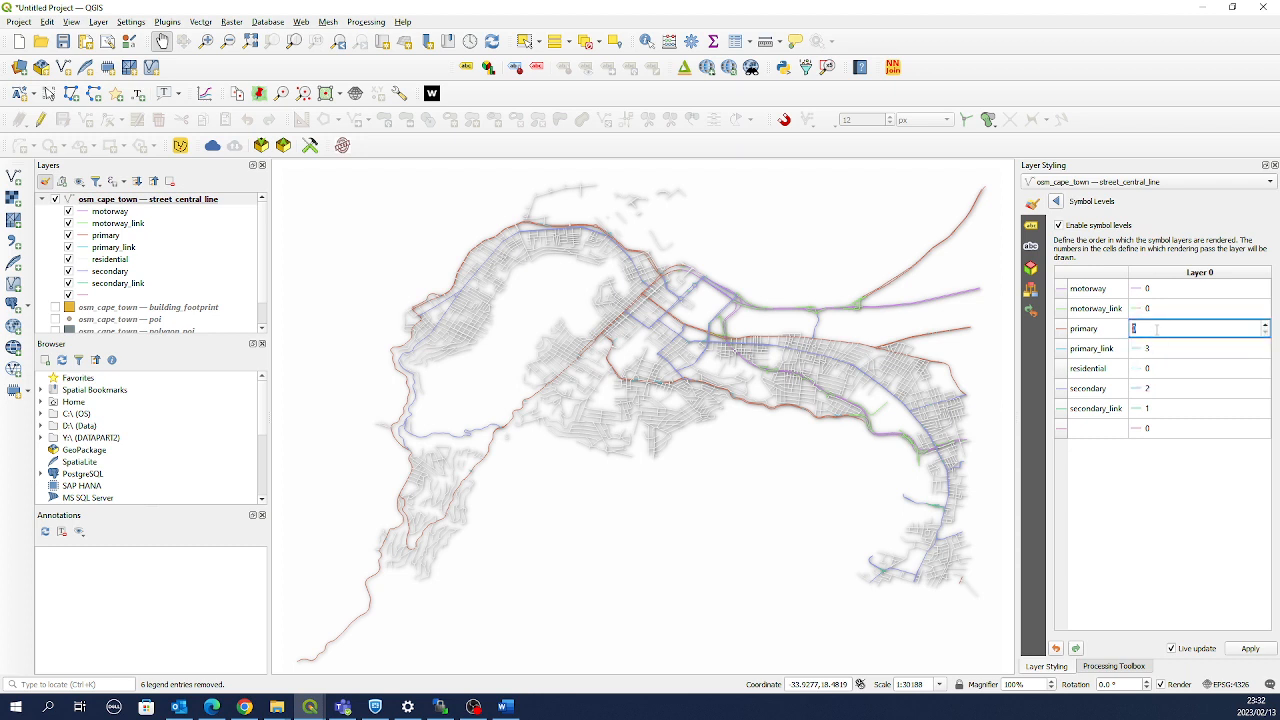
pyautogui.write('4')
# Set the symbol level of motorway_link to 5 and of motorway to 6, and return to the category list
pyautogui.doubleClick(1158, 310)
pyautogui.write('5')
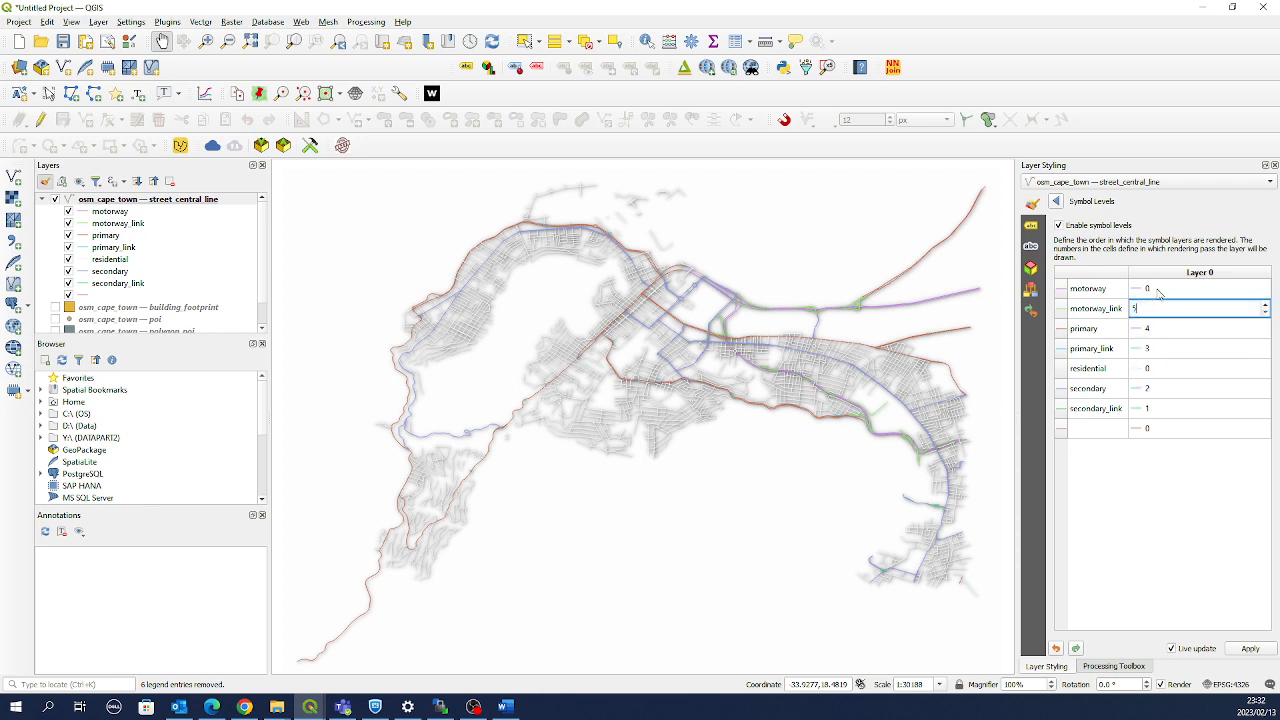
pyautogui.doubleClick(1160, 290)
pyautogui.write('6')
pyautogui.click(1167, 473)
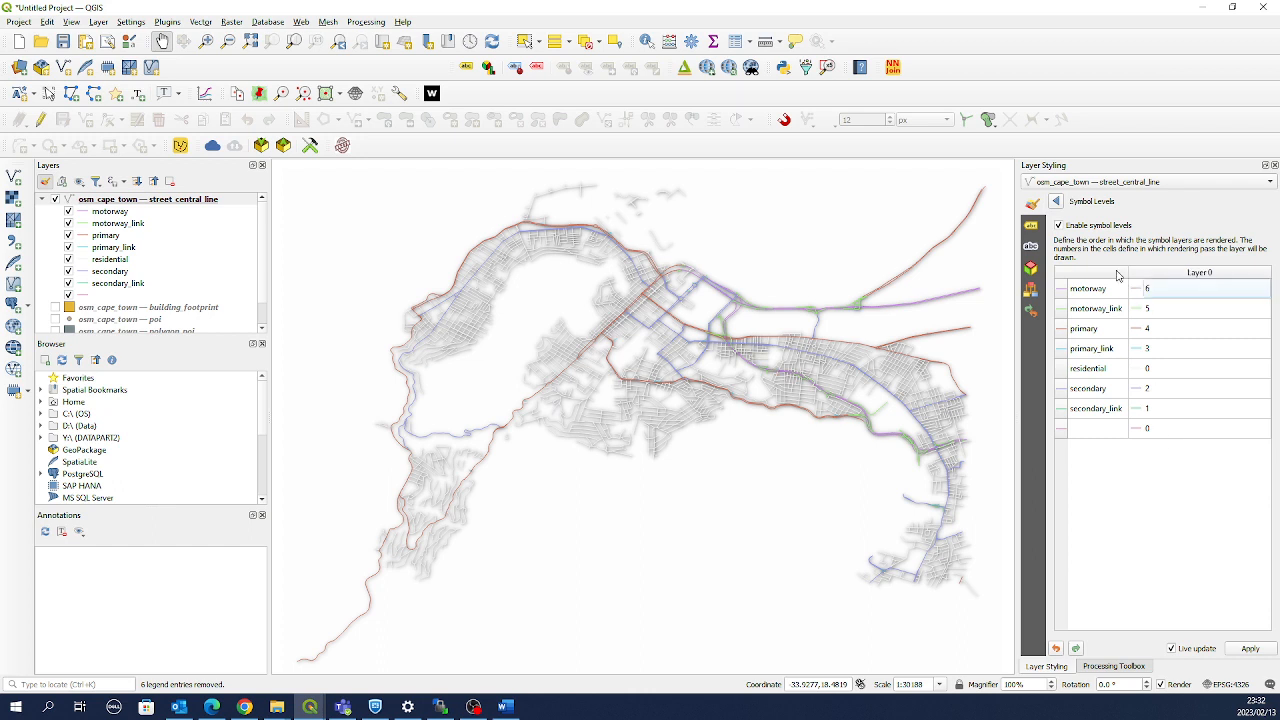
pyautogui.click(1056, 201)
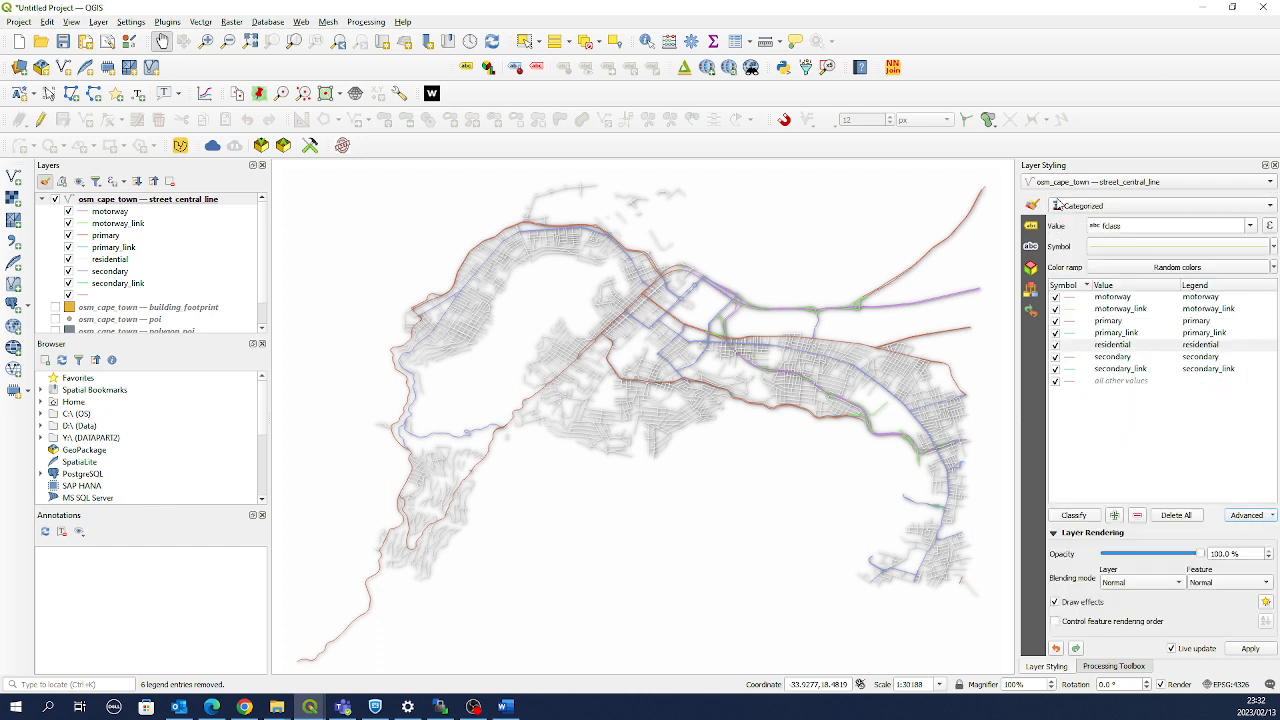
# Set the motorway category's line colour to light blue #8ec2cf and its width to 0.66 mm
pyautogui.doubleClick(1070, 299)
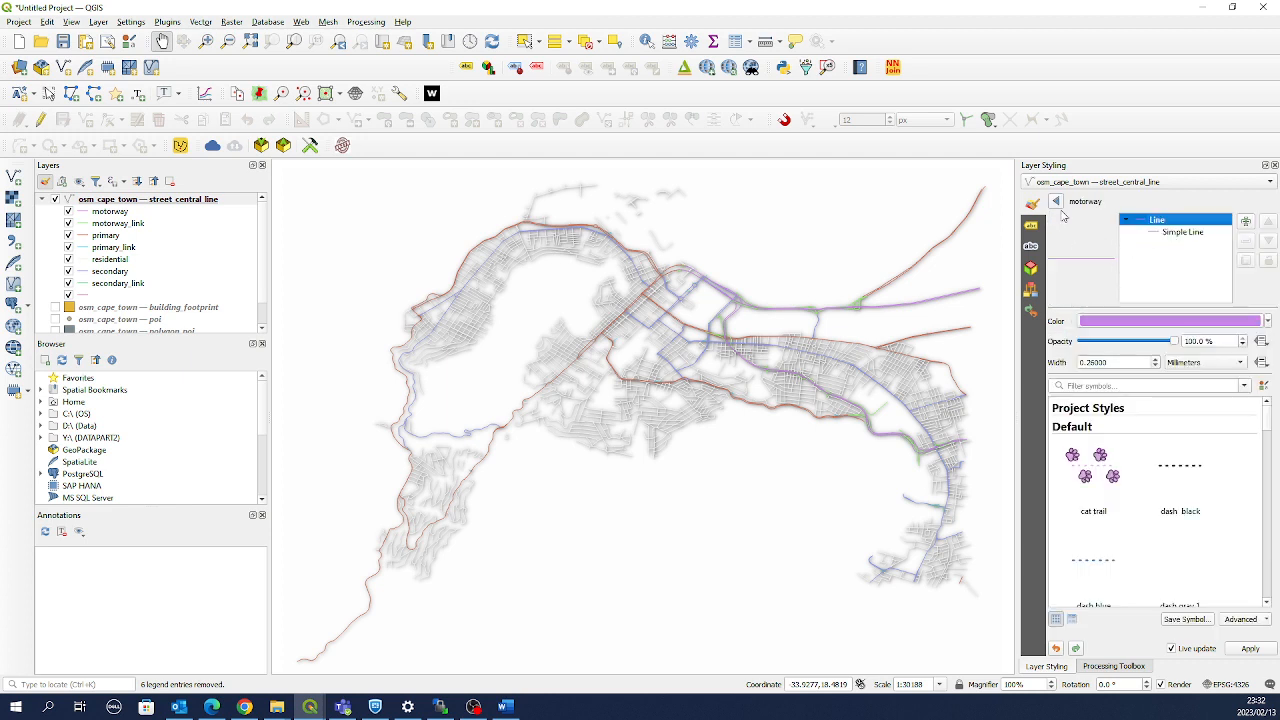
pyautogui.click(1147, 321)
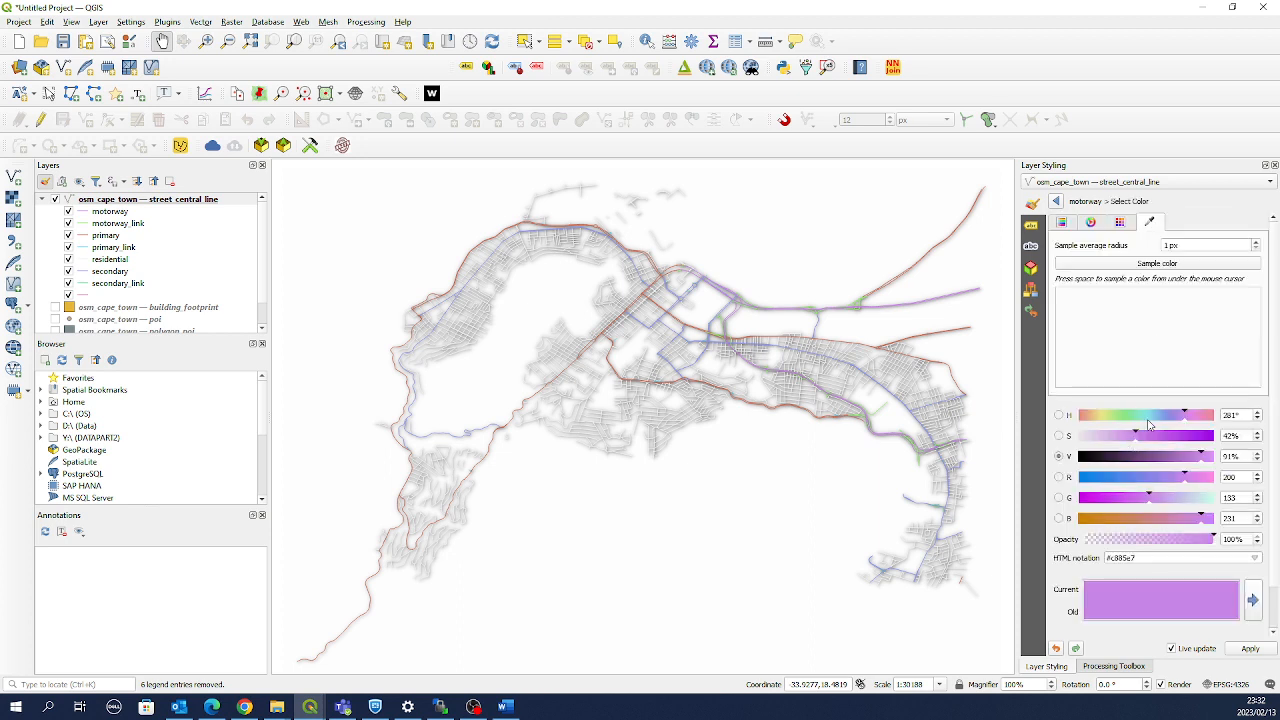
pyautogui.click(1151, 415)
pyautogui.click(1165, 456)
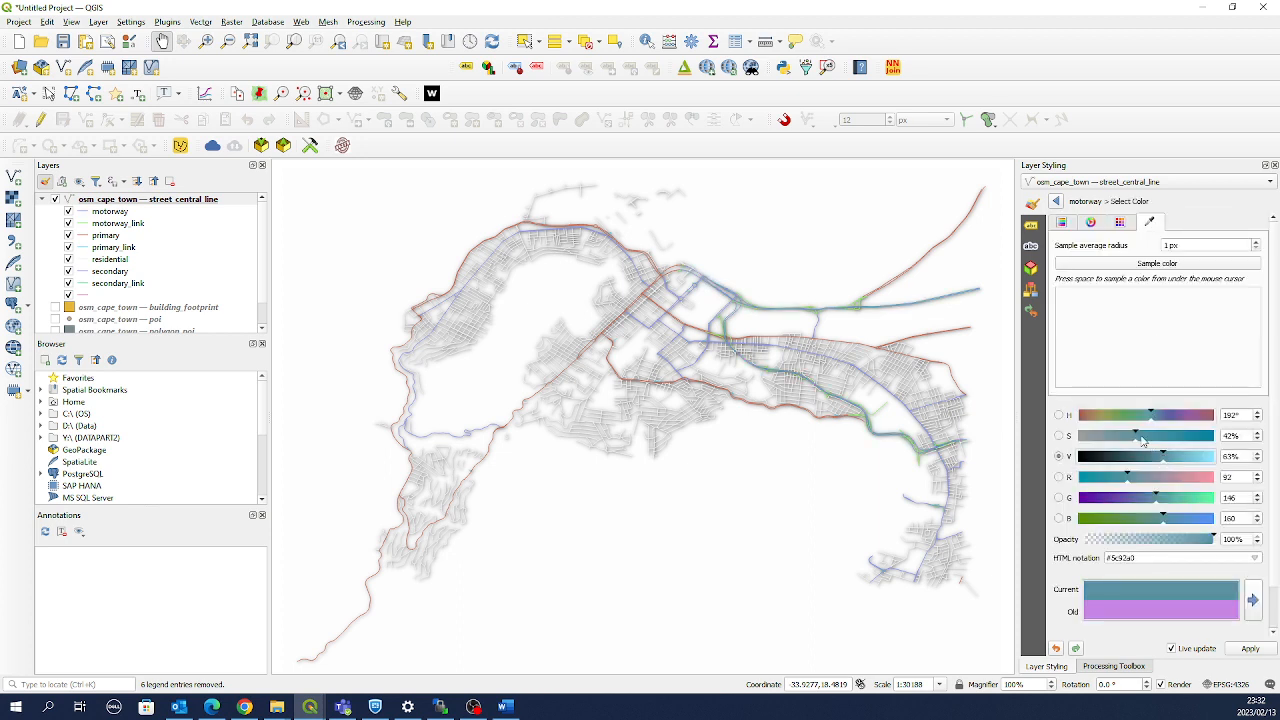
pyautogui.moveTo(1141, 437); pyautogui.dragTo(1188, 459)
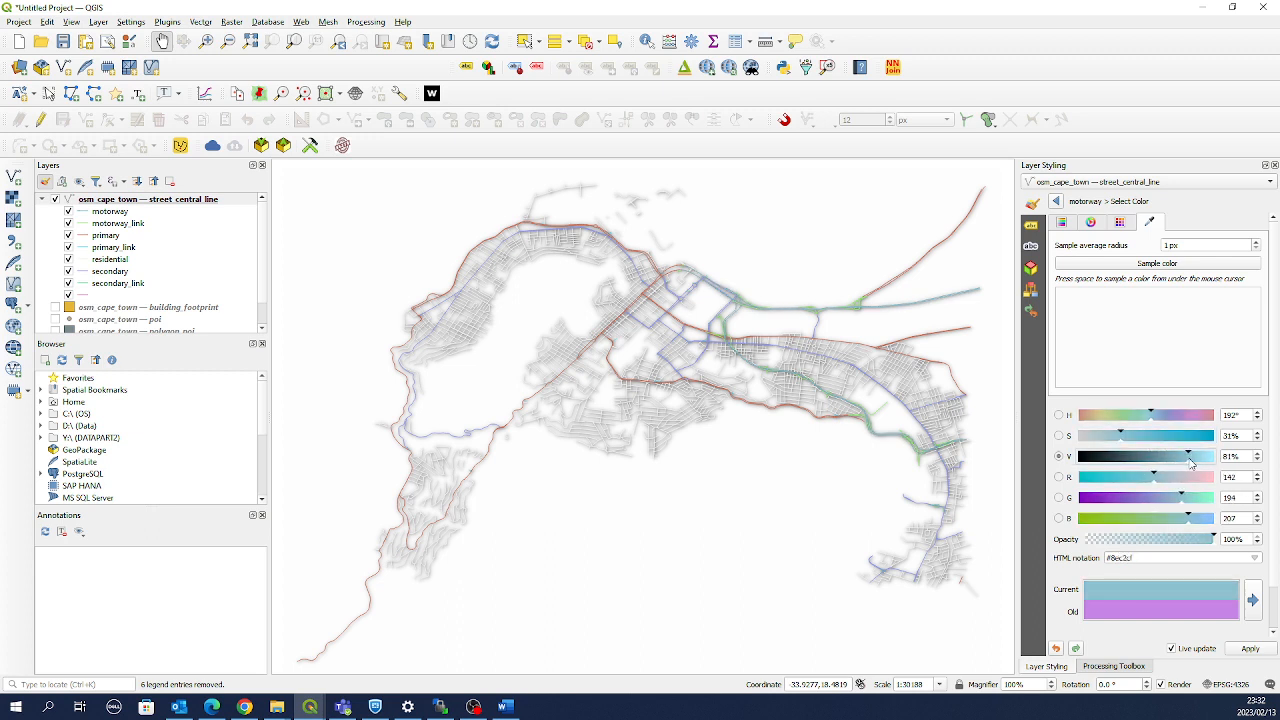
pyautogui.click(1056, 201)
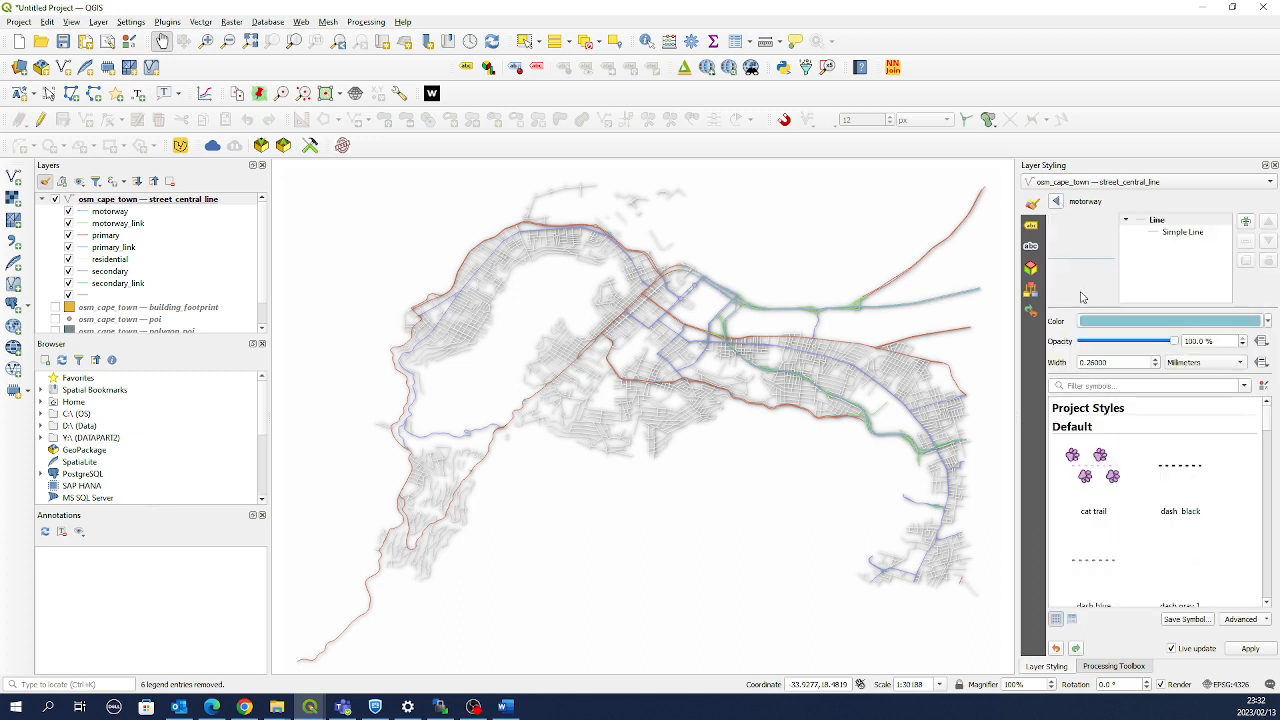
pyautogui.click(1157, 358)
pyautogui.click(1157, 358)
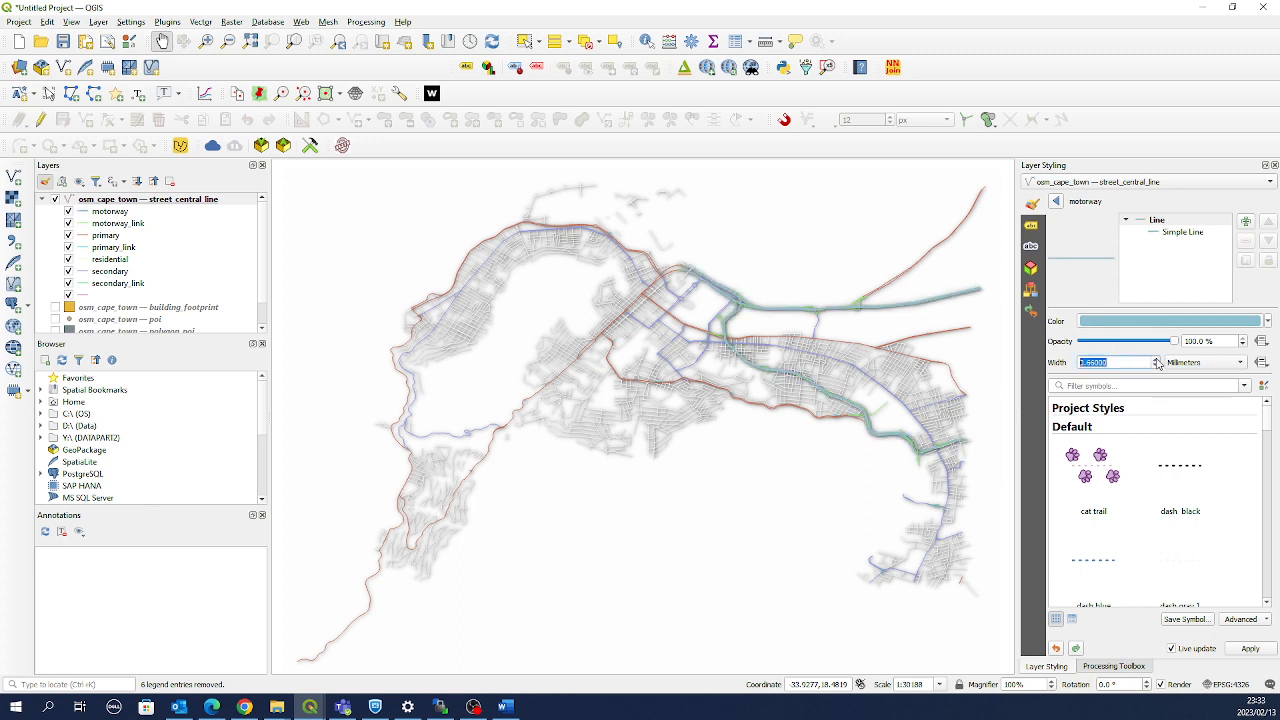
pyautogui.click(1055, 201)
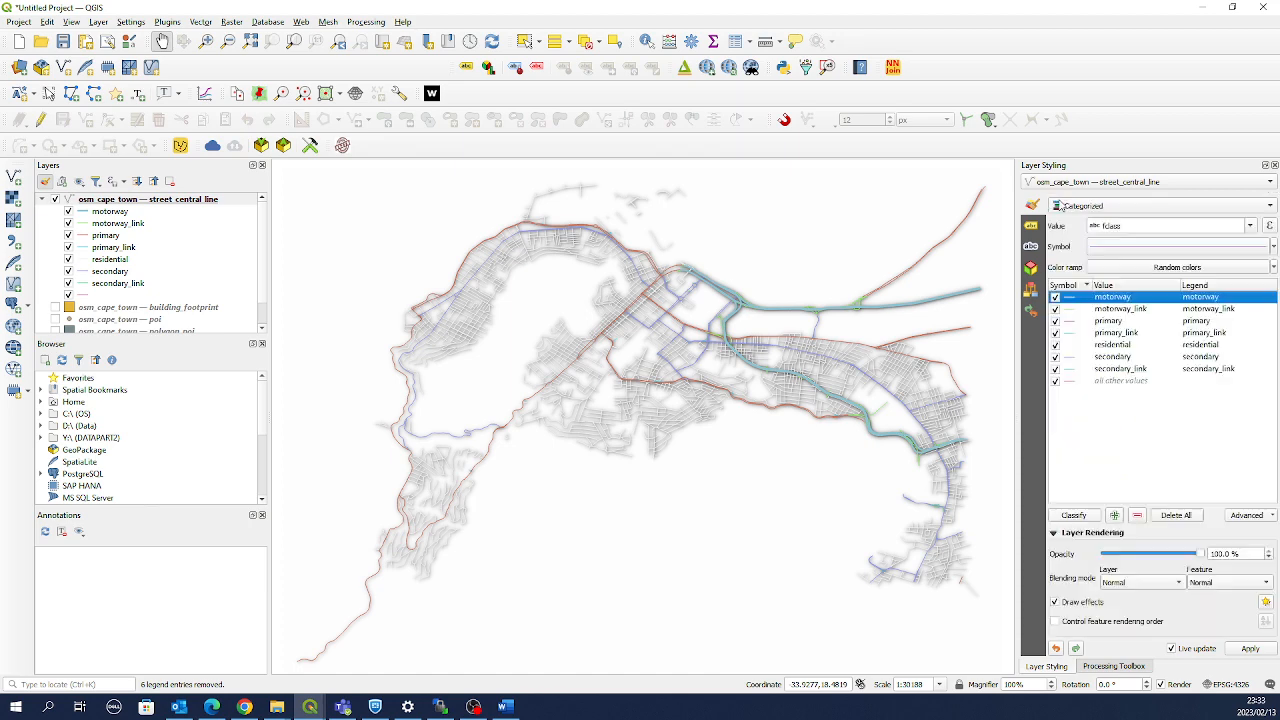
# Raise the motorway line colour's saturation to 40%, giving #7dbfcf
pyautogui.doubleClick(1072, 300)
pyautogui.click(1140, 322)
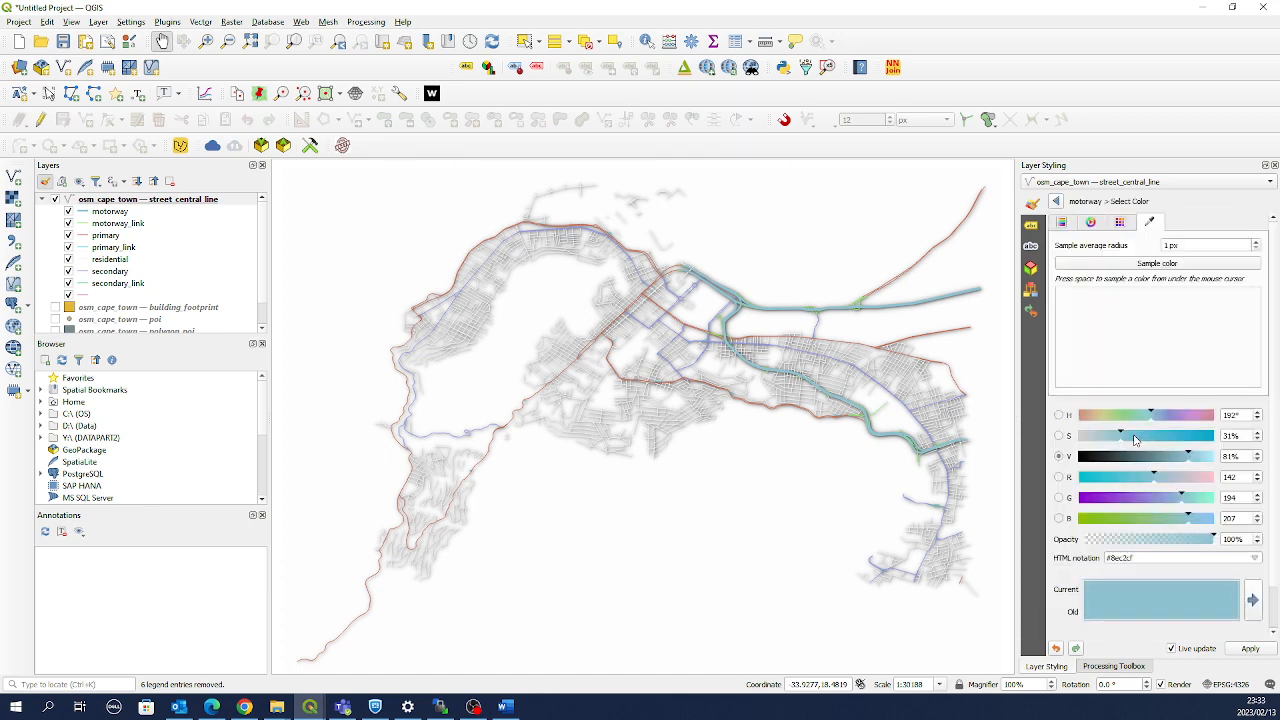
pyautogui.click(1134, 439)
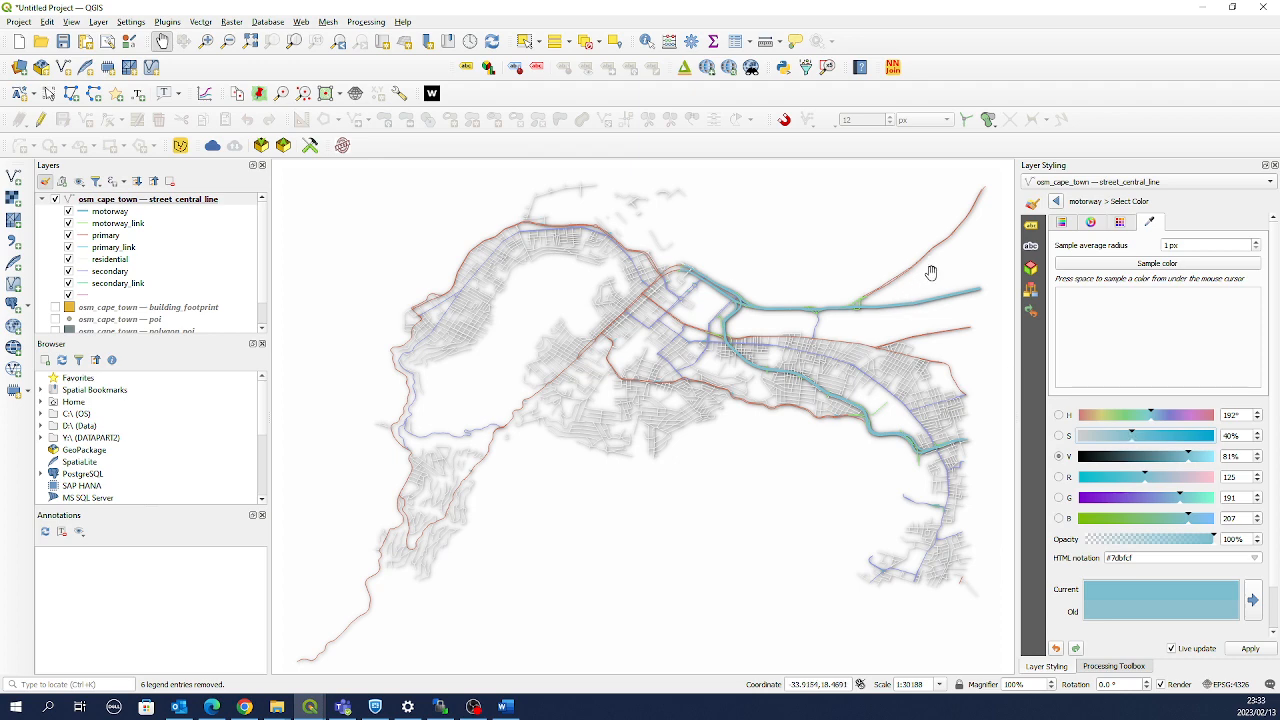
pyautogui.click(1057, 204)
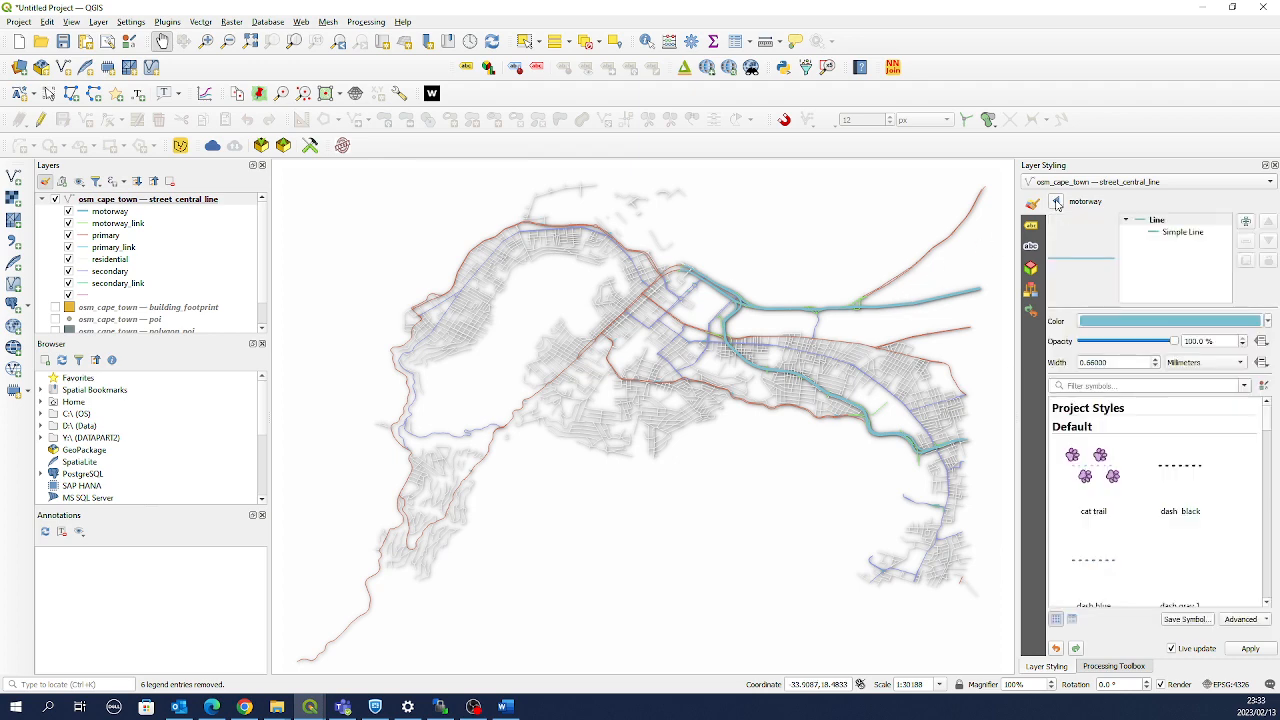
pyautogui.click(1057, 204)
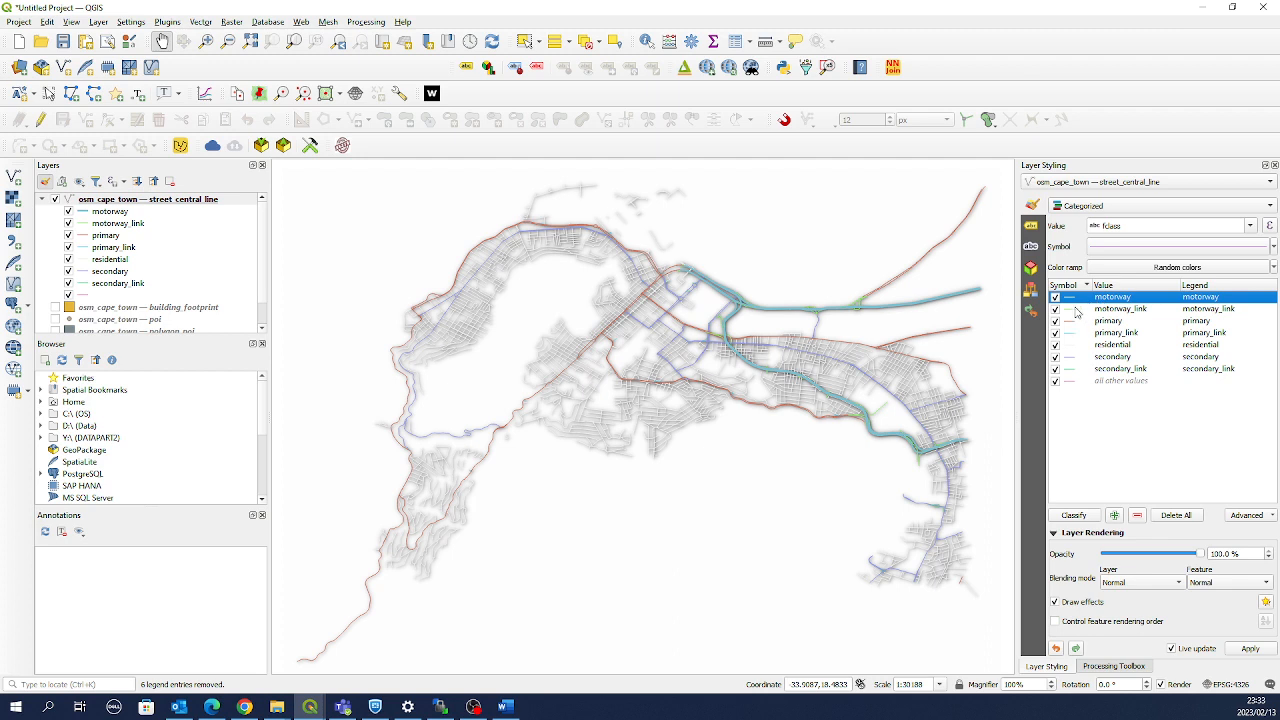
# Copy the motorway category's symbol and paste it onto the motorway_link category
pyautogui.rightClick(1070, 299)
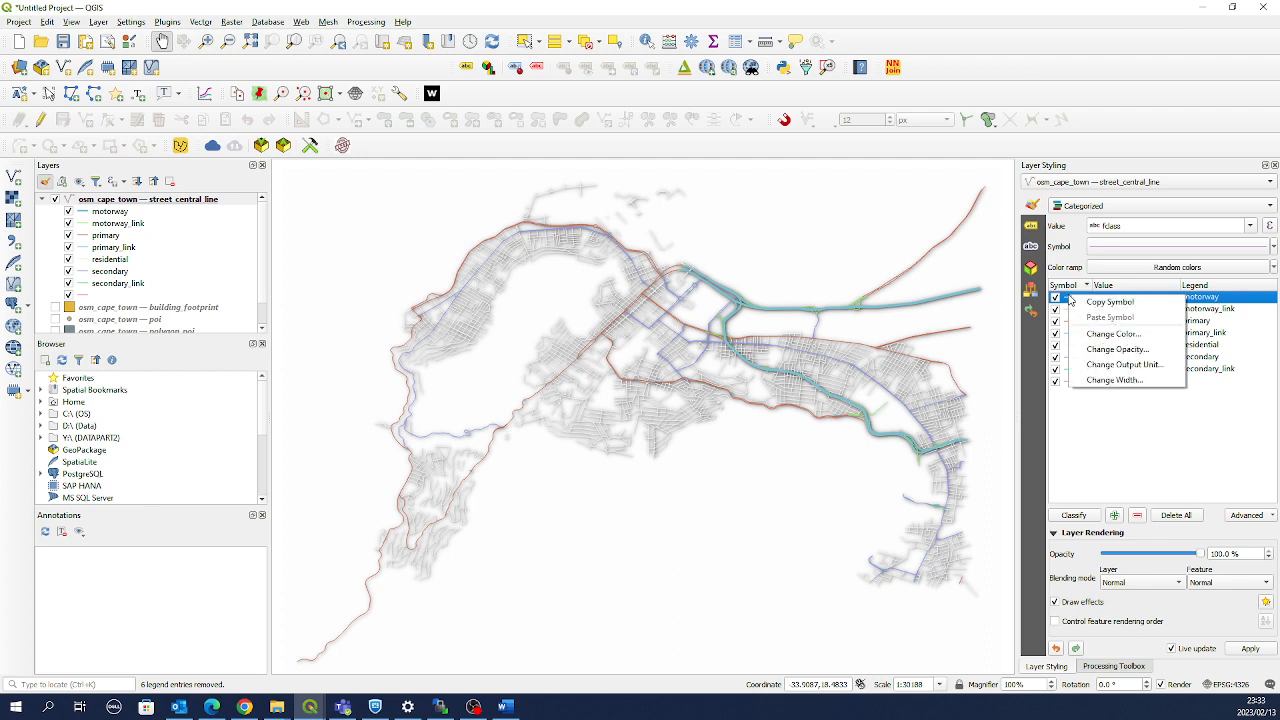
pyautogui.click(1097, 303)
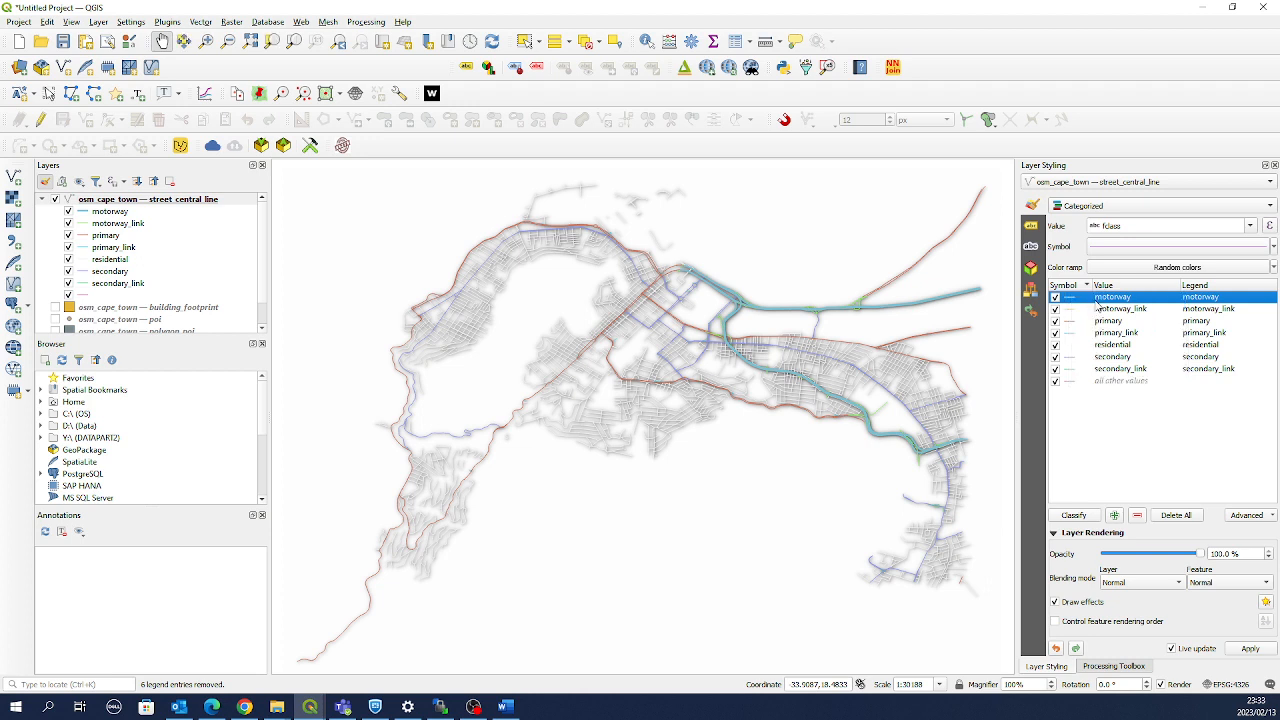
pyautogui.rightClick(1068, 310)
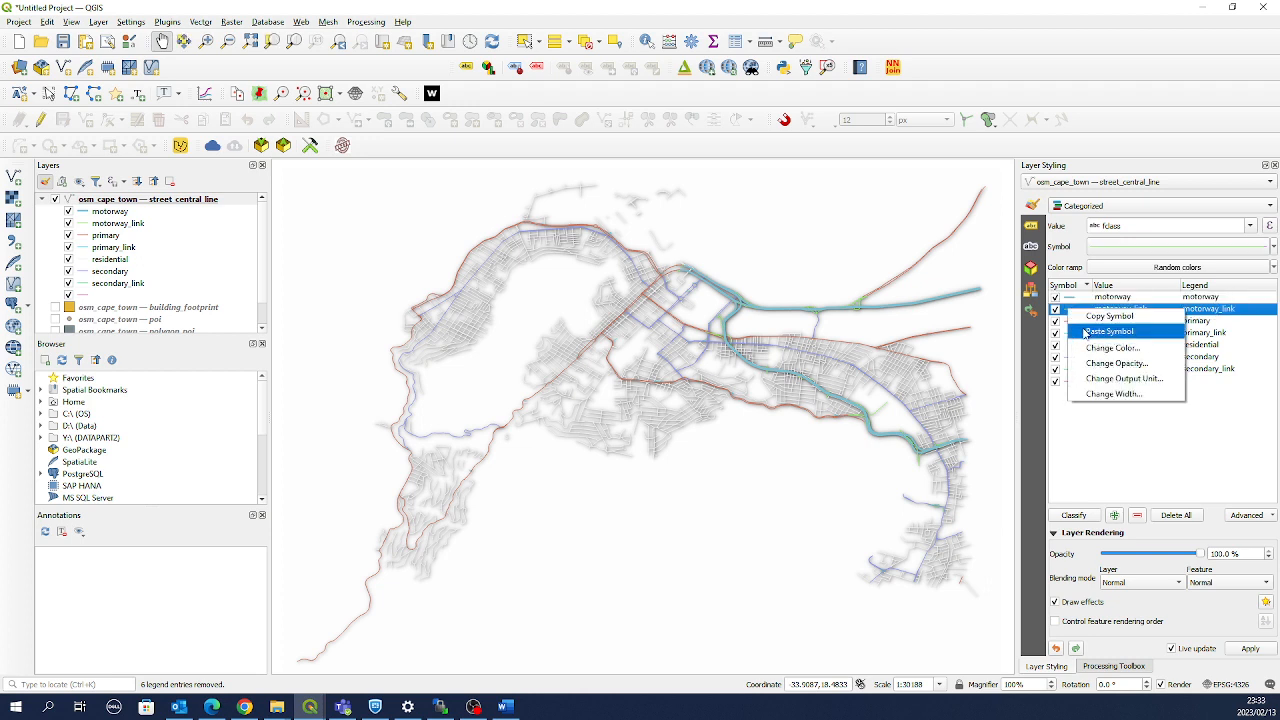
pyautogui.click(1091, 331)
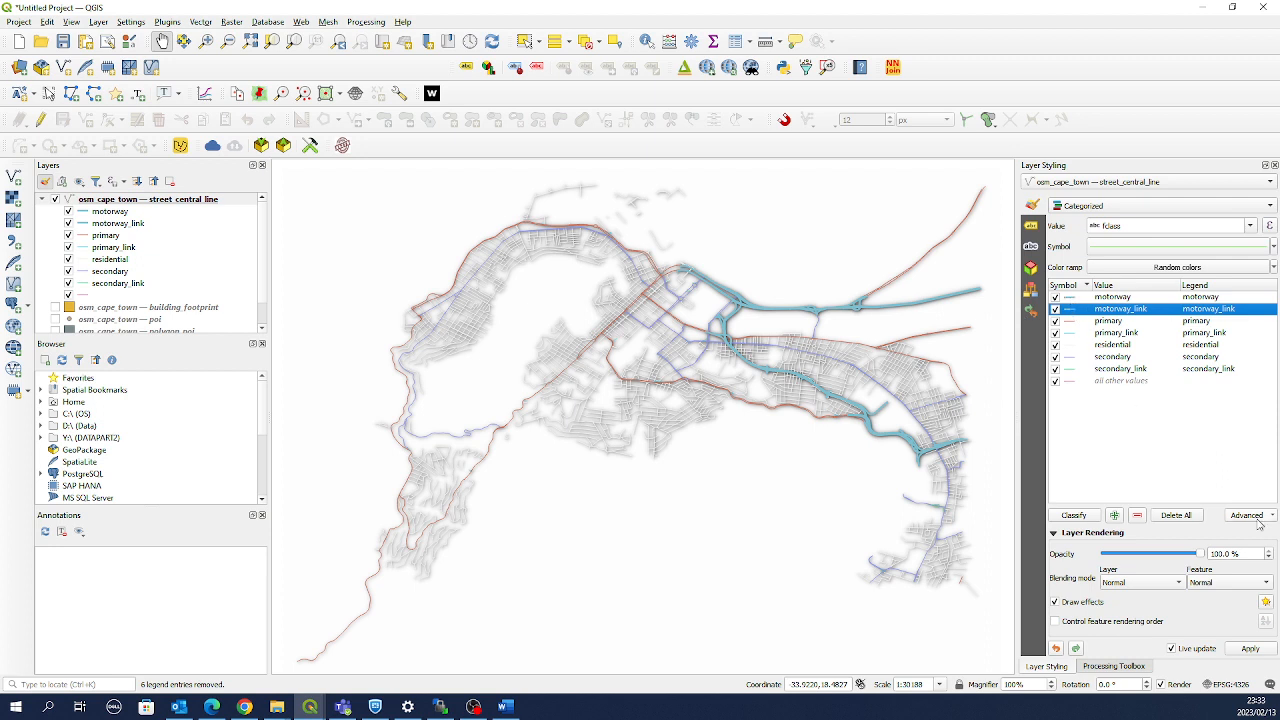
# Set the motorway_link category's symbol level back to 5 so it draws beneath motorway
pyautogui.click(1257, 516)
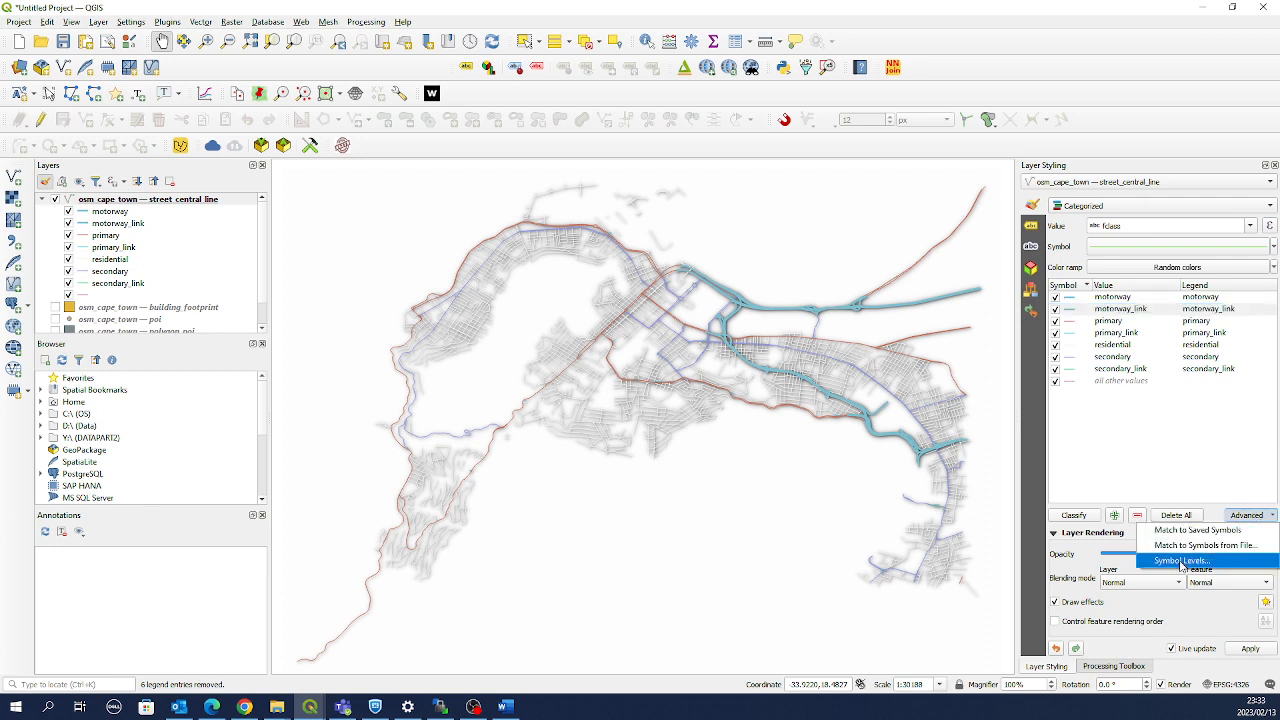
pyautogui.click(1181, 565)
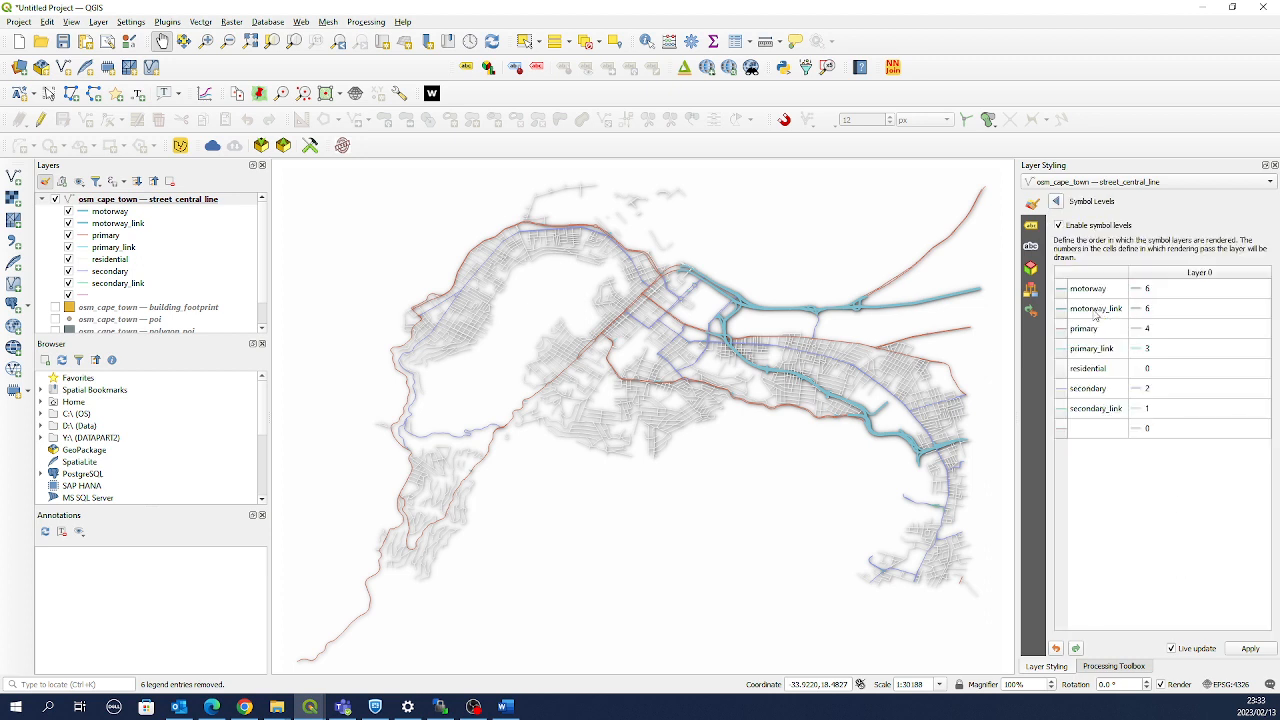
pyautogui.doubleClick(1160, 313)
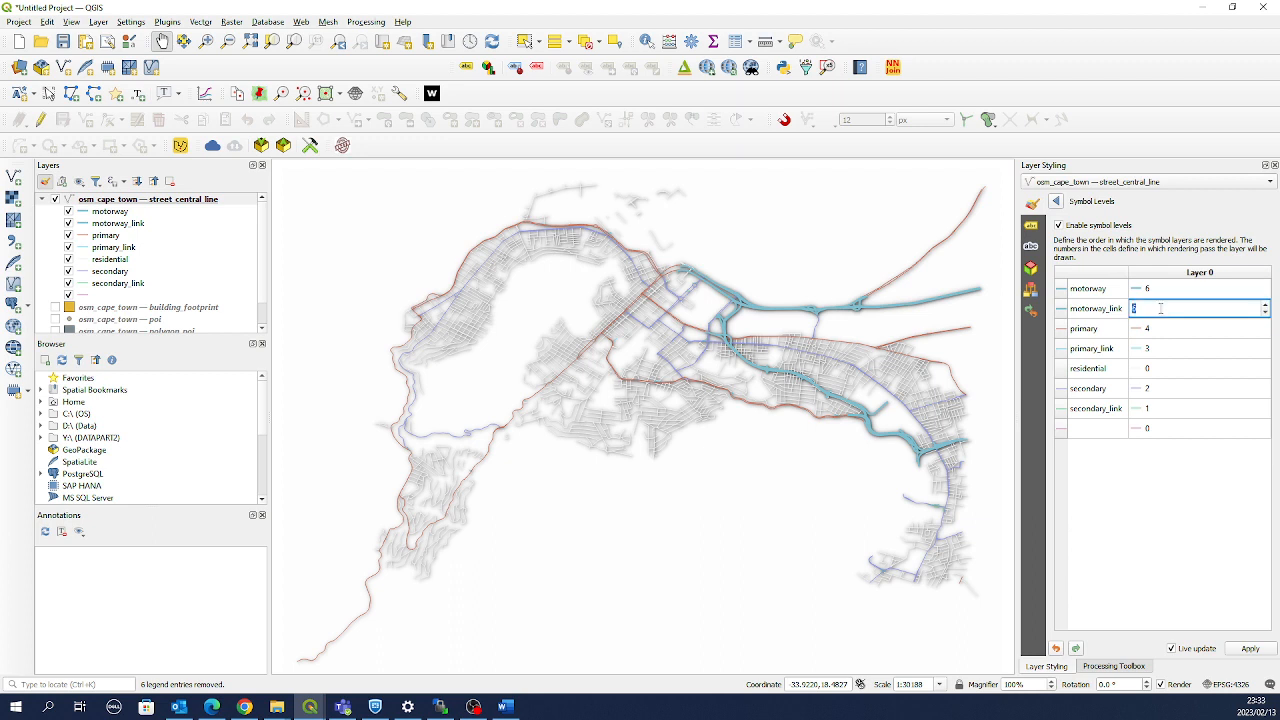
pyautogui.click(1158, 331)
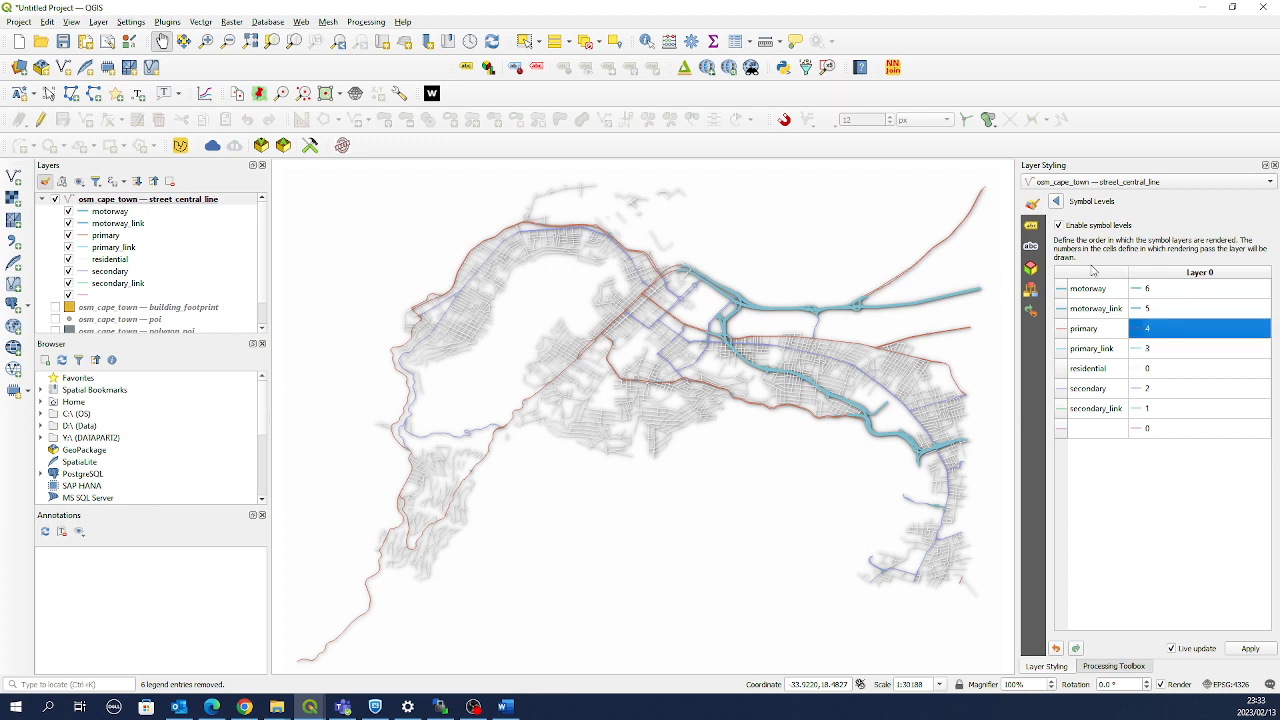
pyautogui.click(1056, 201)
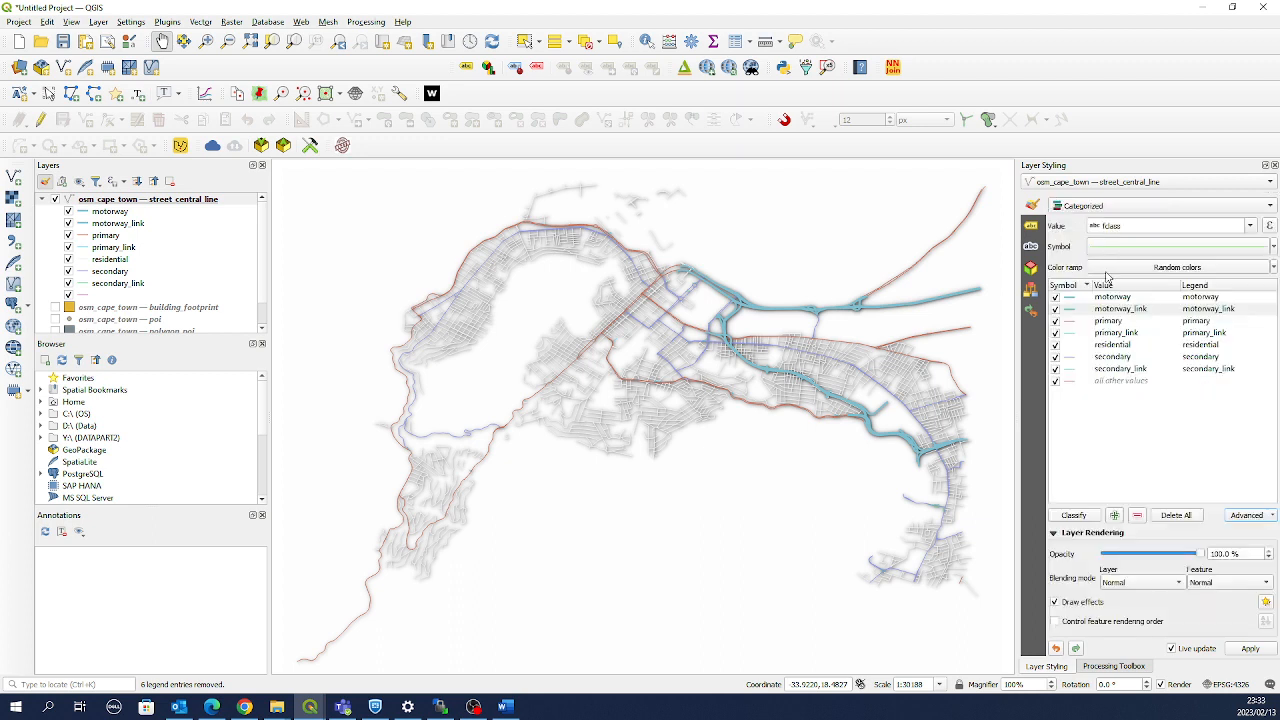
# Set the primary category's line colour to yellow #eecb61 and its width to 0.46 mm
pyautogui.doubleClick(1068, 326)
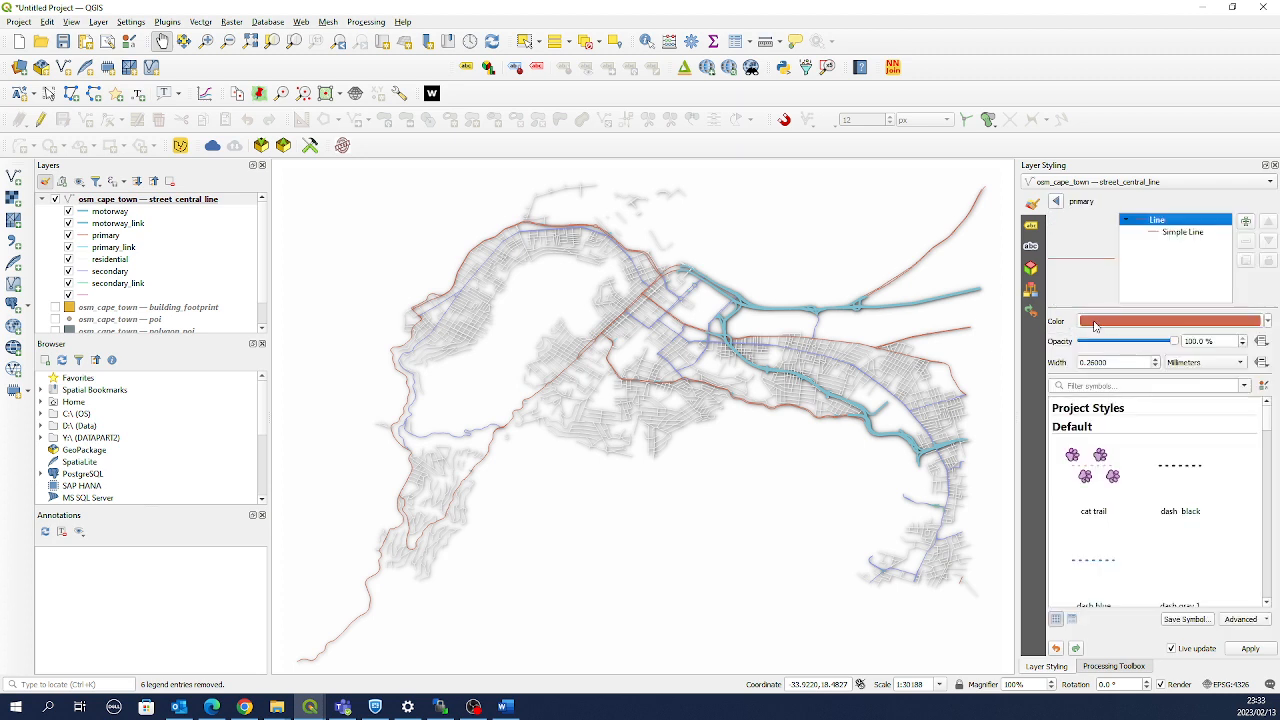
pyautogui.click(1108, 326)
pyautogui.click(1096, 415)
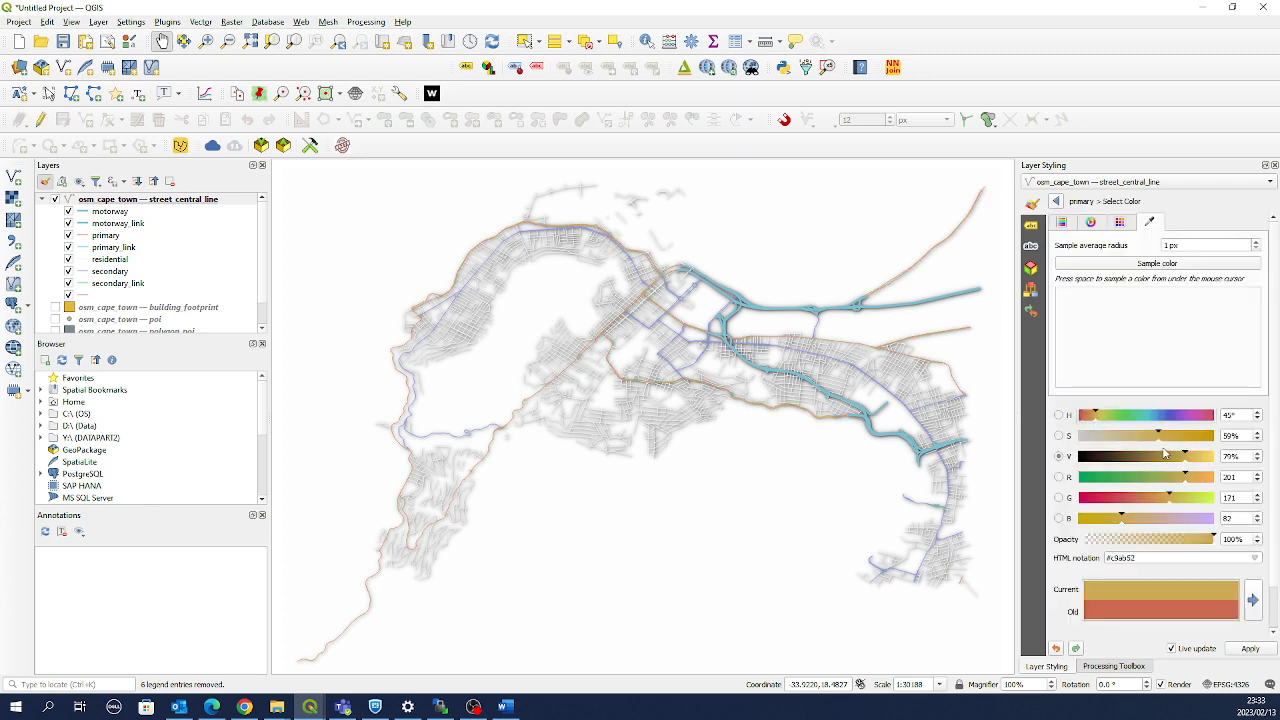
pyautogui.click(1202, 458)
pyautogui.moveTo(1204, 463); pyautogui.dragTo(1207, 465)
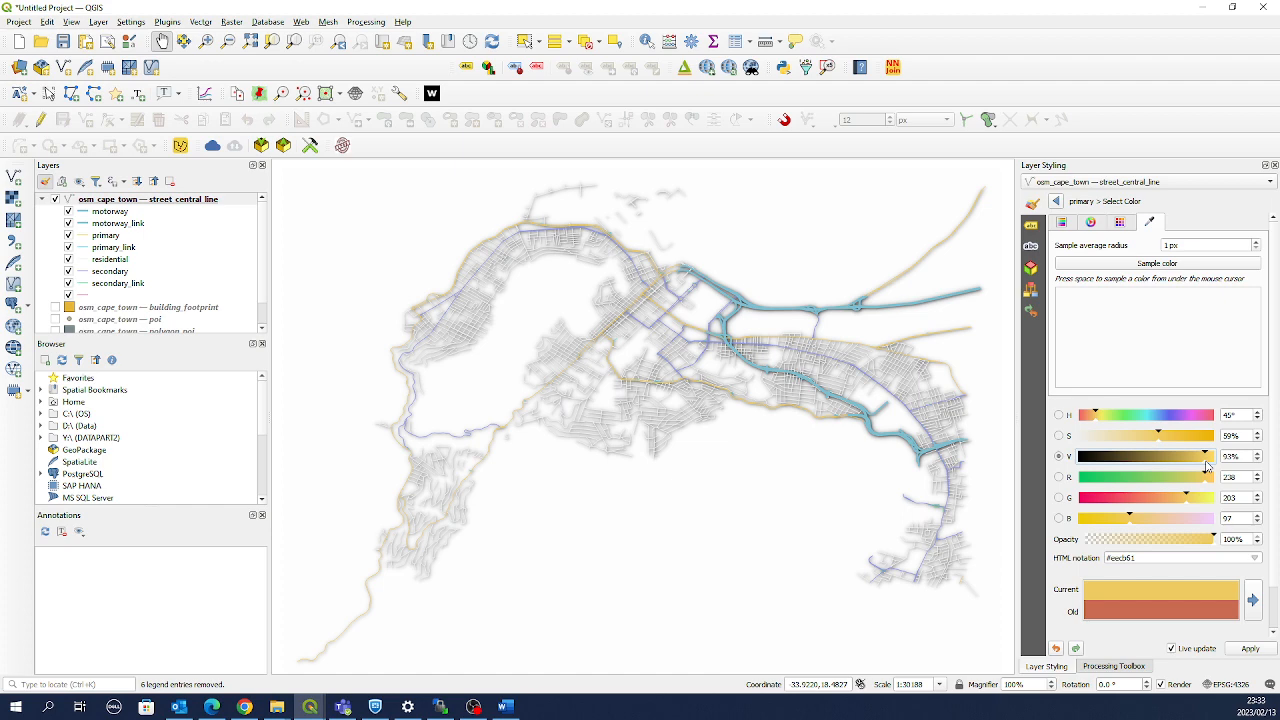
pyautogui.click(1057, 202)
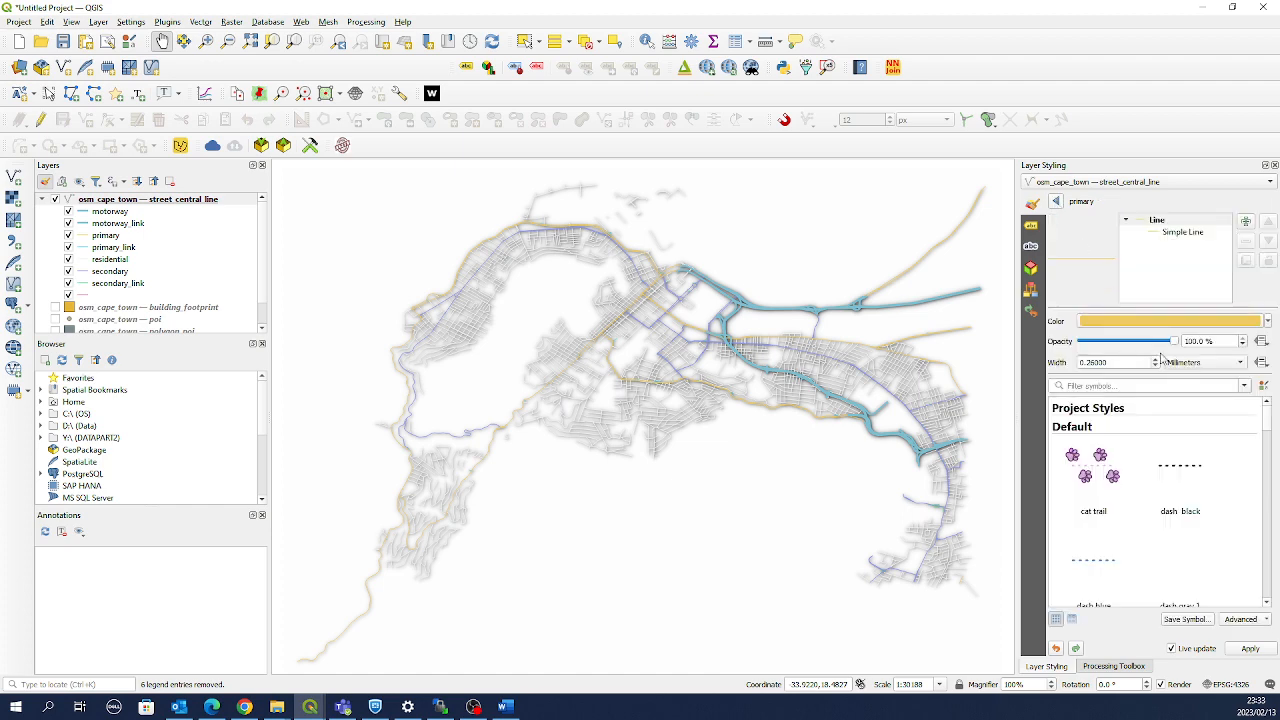
pyautogui.scroll(6, 1153, 364)
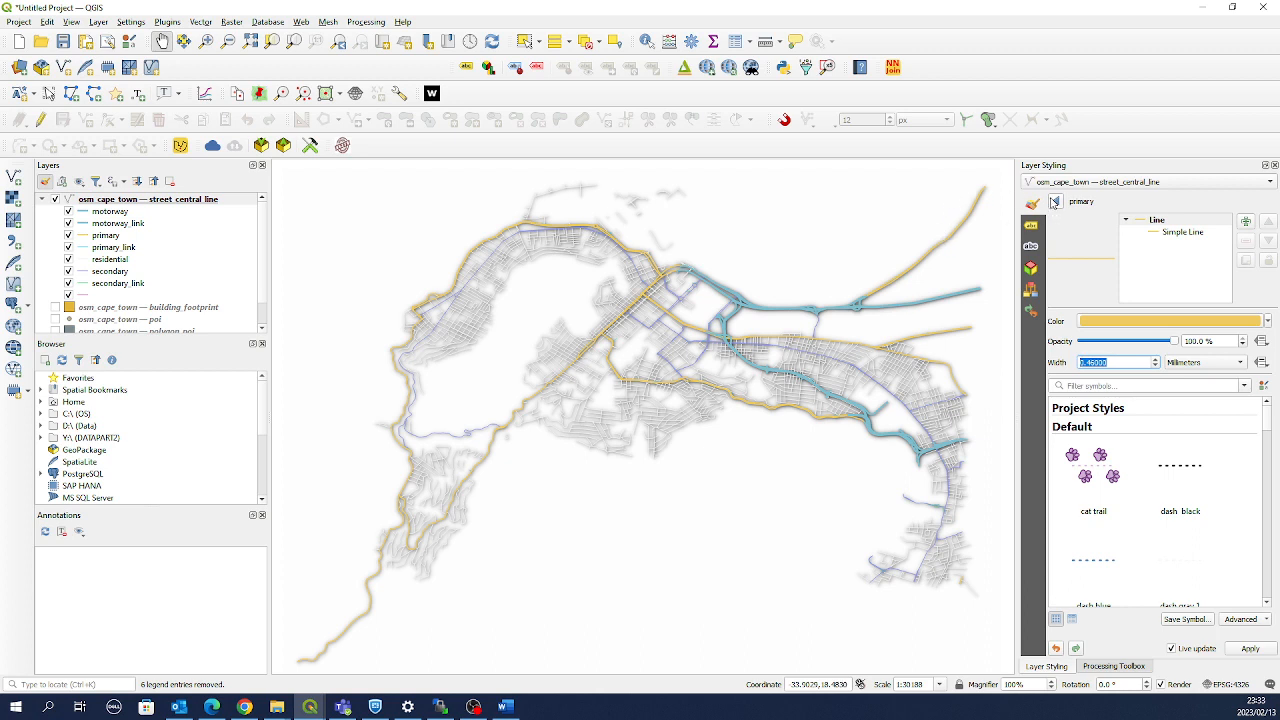
pyautogui.click(1056, 201)
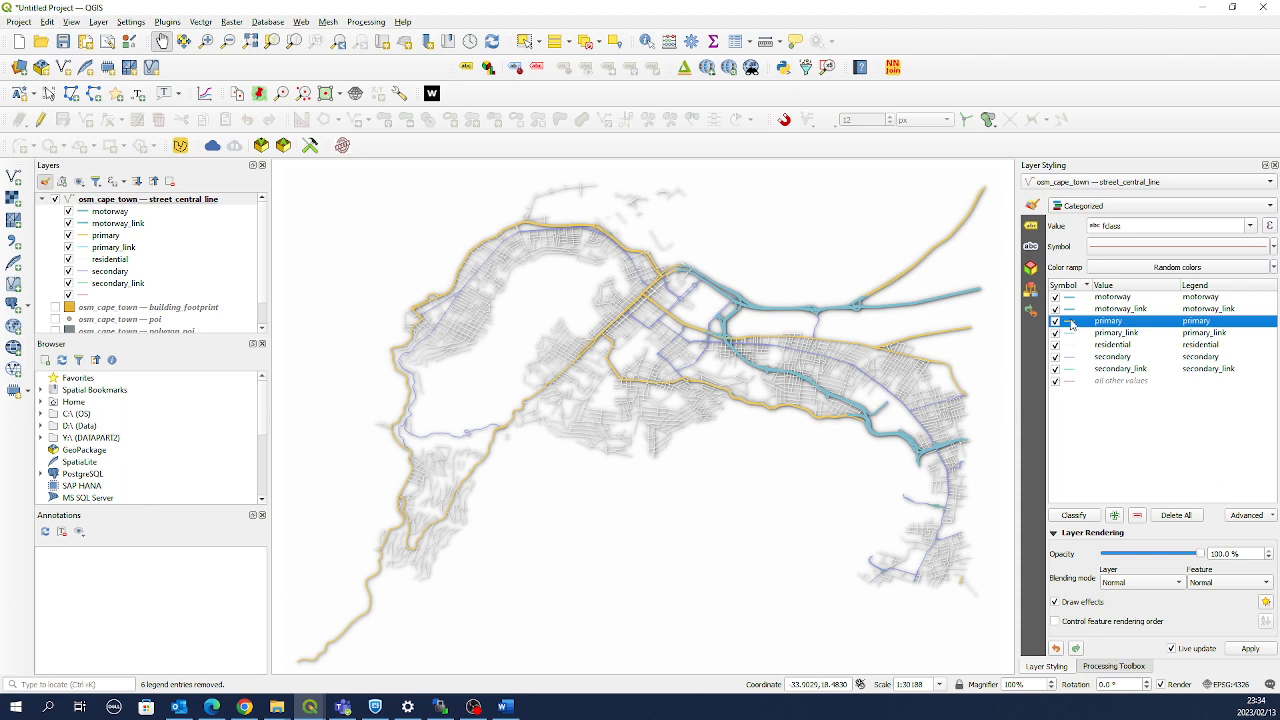
# Copy the primary category's yellow line colour and paste it onto the primary_link category's line
pyautogui.doubleClick(1070, 322)
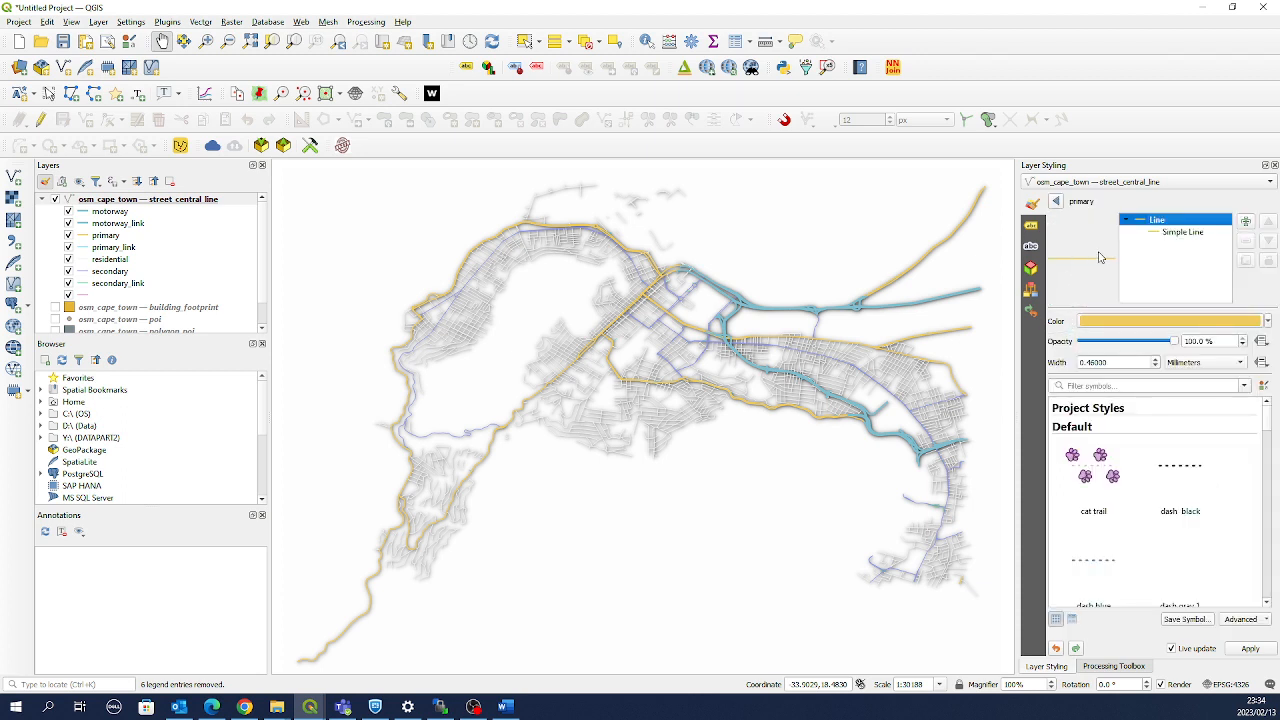
pyautogui.rightClick(1118, 327)
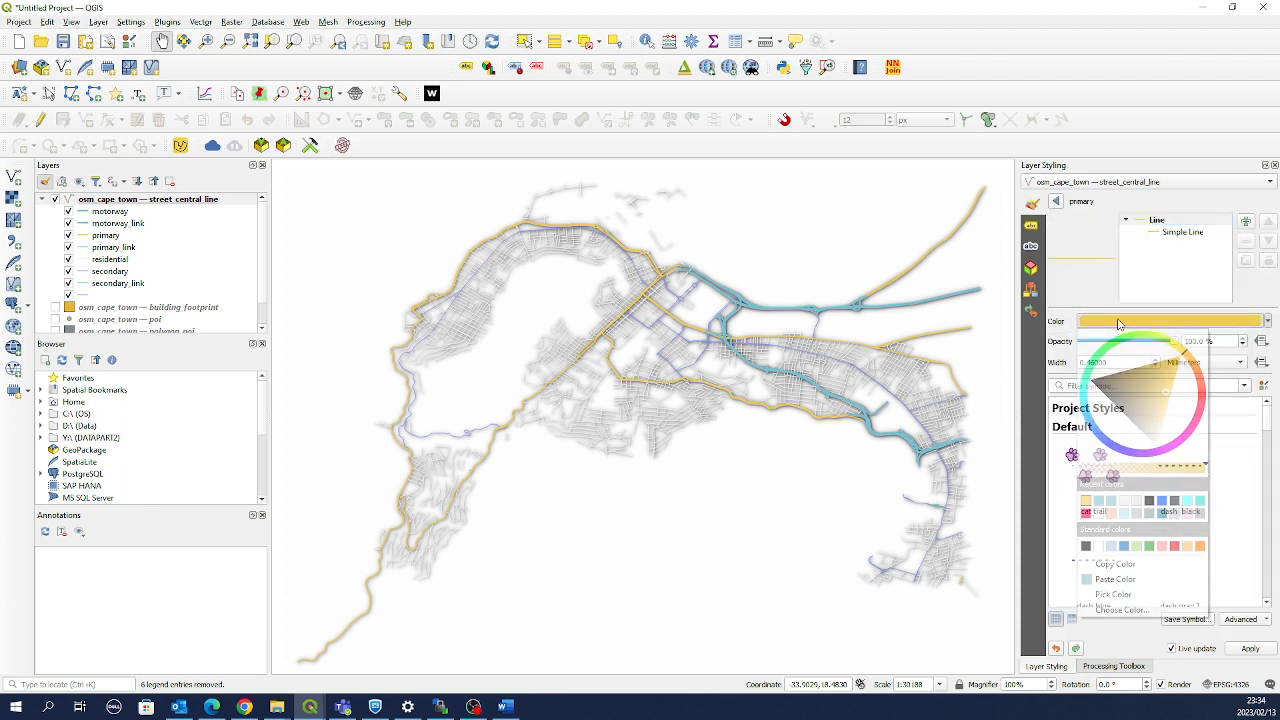
pyautogui.click(1120, 564)
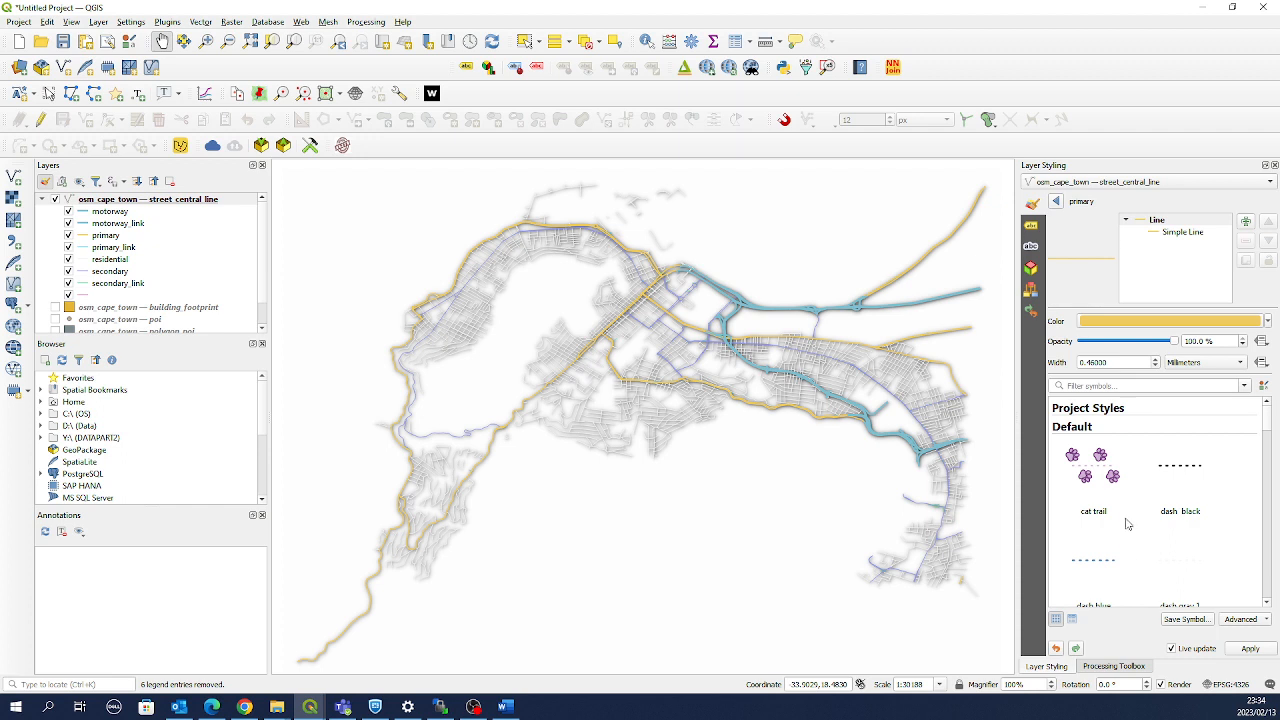
pyautogui.click(1056, 202)
pyautogui.doubleClick(1067, 334)
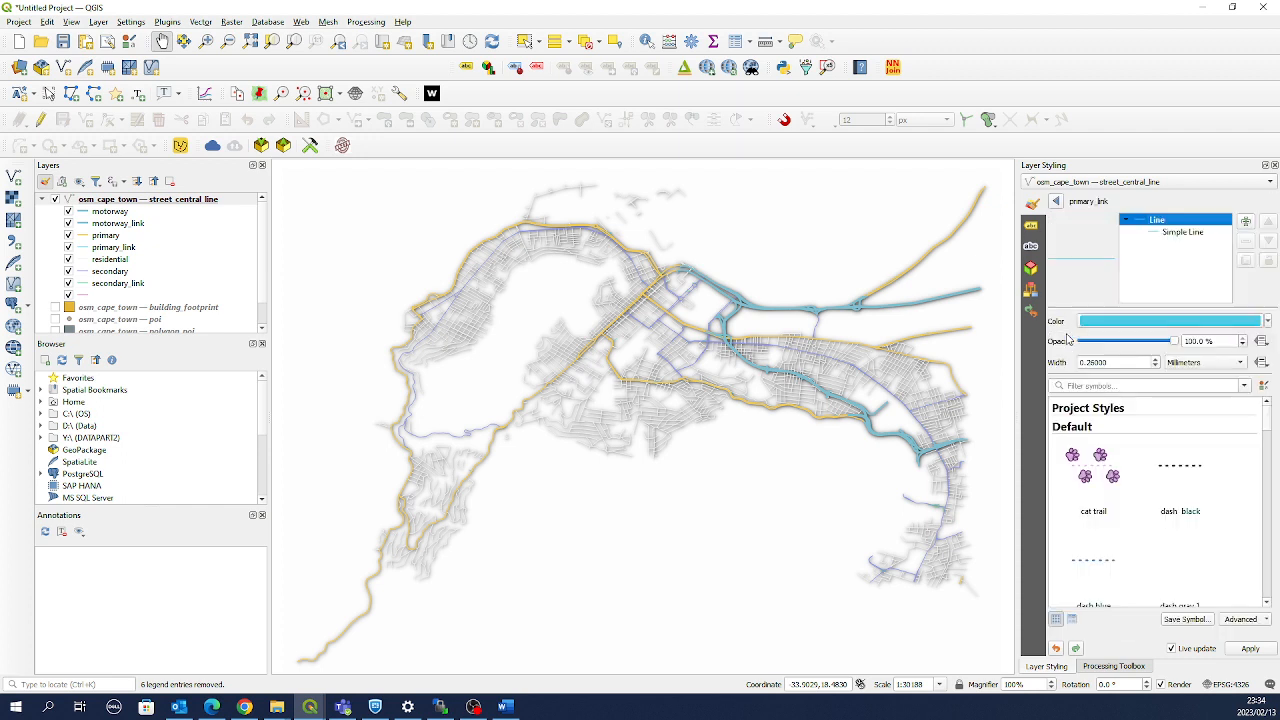
pyautogui.rightClick(1108, 322)
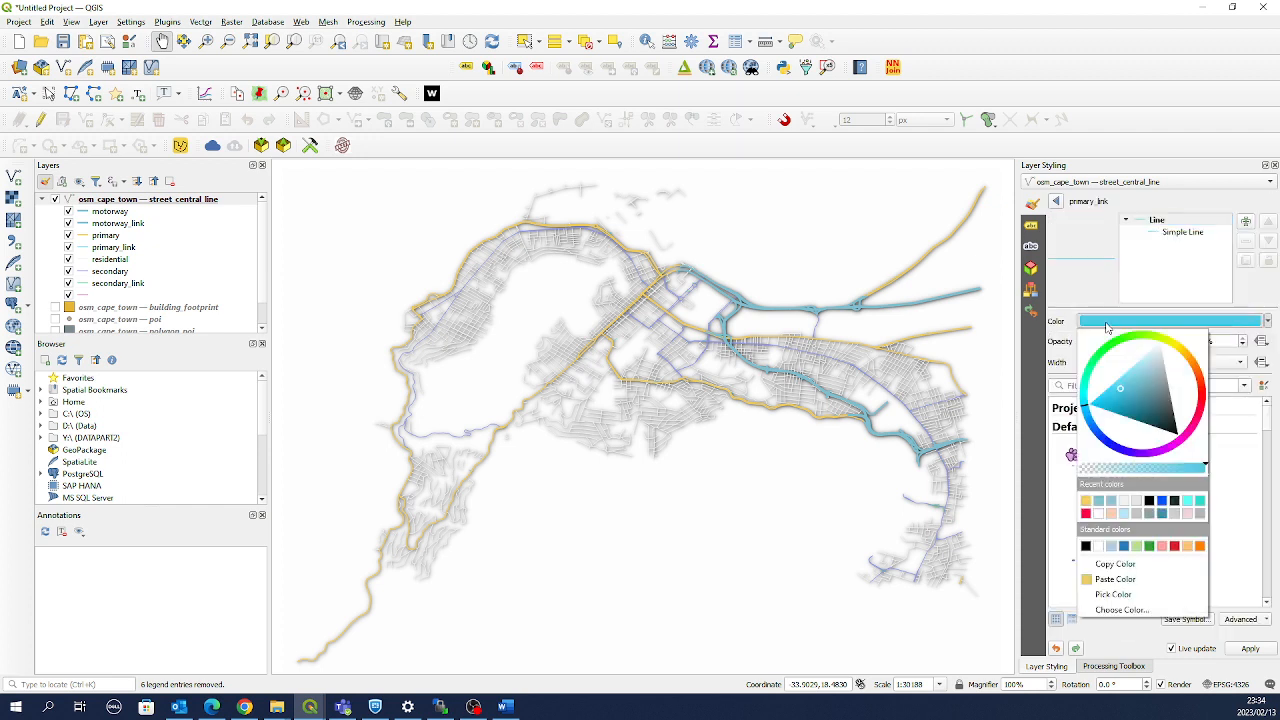
pyautogui.click(1112, 579)
pyautogui.click(1056, 203)
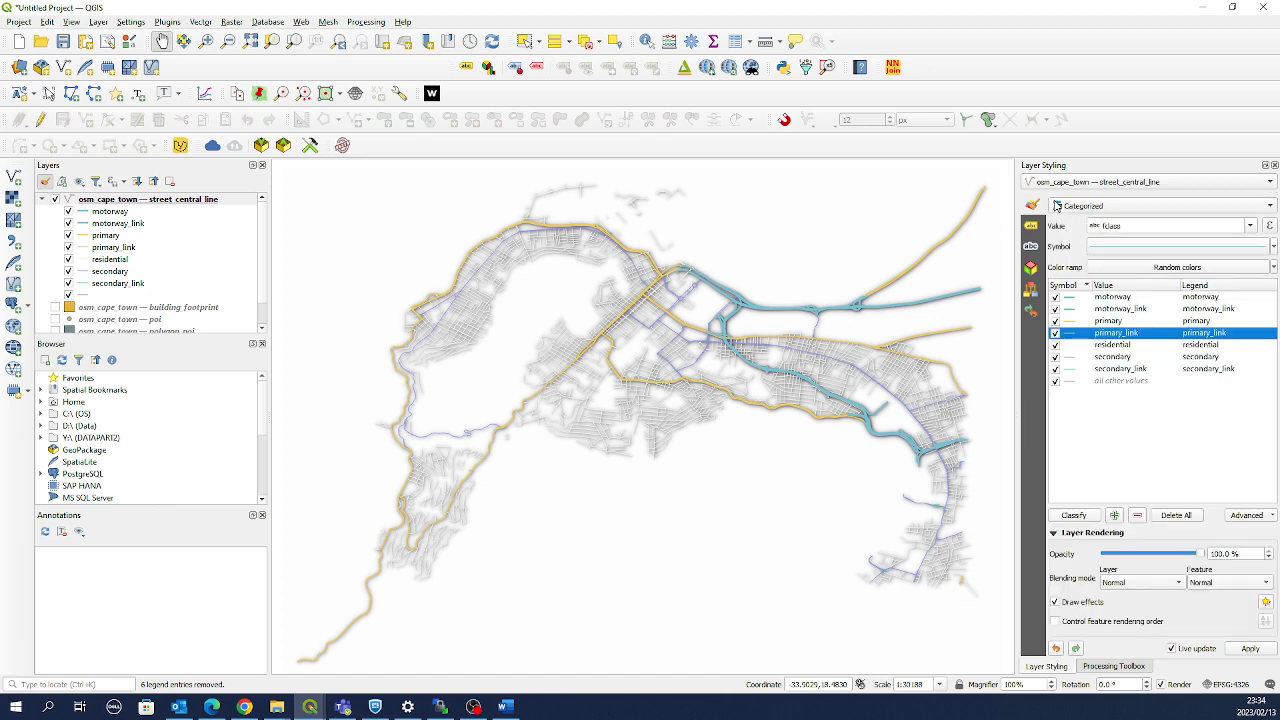
# Recolour the secondary category's line to olive #b7ba6a by reducing its saturation to 22% and its blue value to 106
pyautogui.doubleClick(1074, 358)
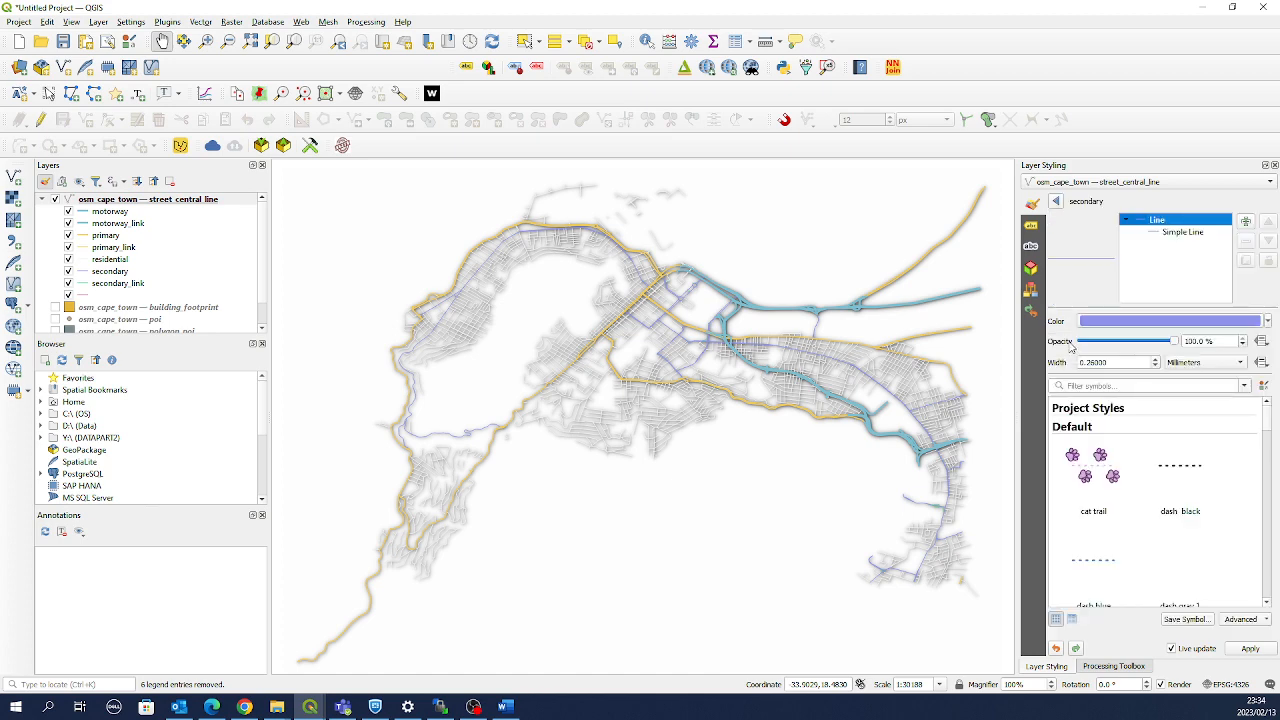
pyautogui.click(1120, 324)
pyautogui.click(1107, 436)
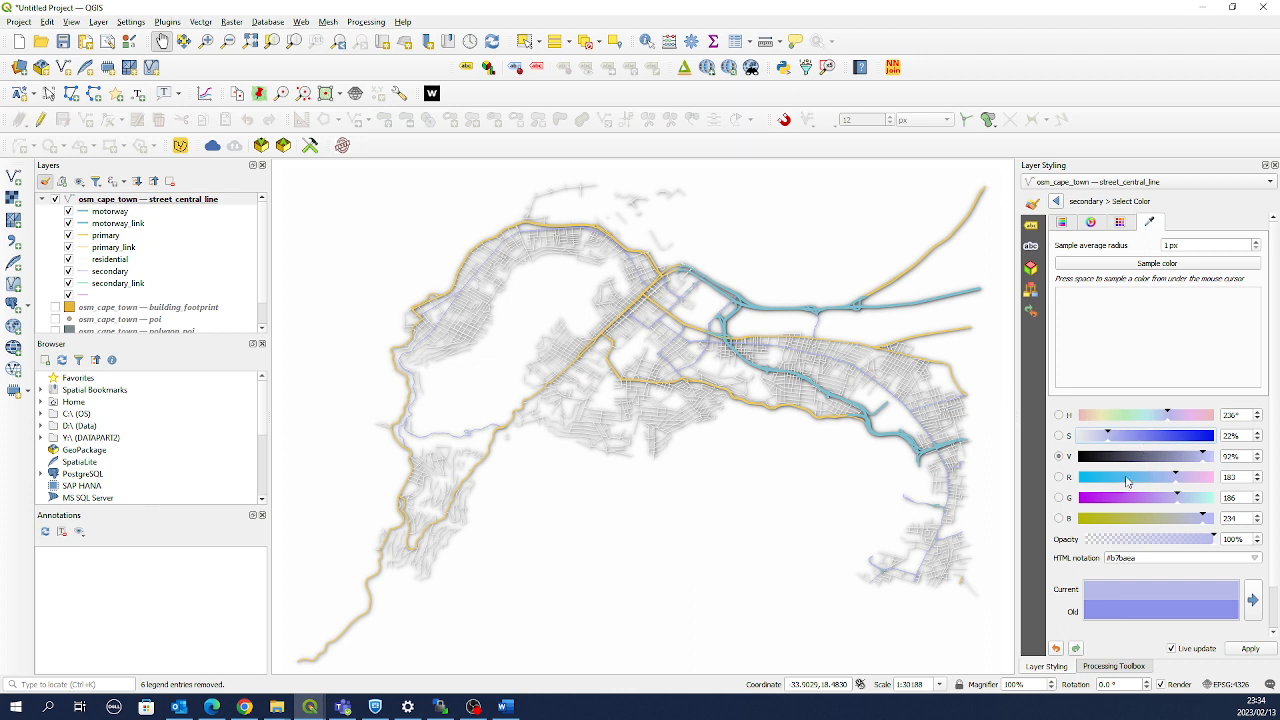
pyautogui.moveTo(1155, 513); pyautogui.dragTo(1135, 521)
pyautogui.click(1055, 202)
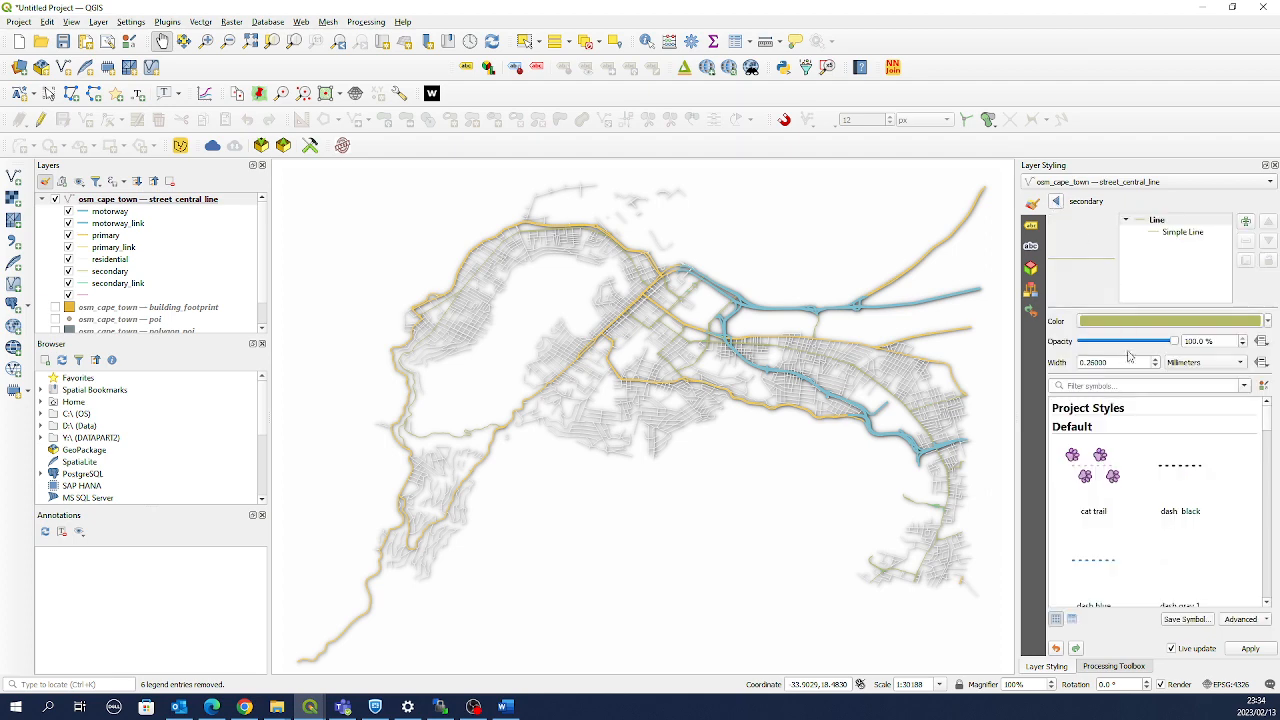
# Widen the secondary category's line and raise its colour's red value to 217, giving #d9ba6a
pyautogui.click(1156, 364)
pyautogui.click(1124, 321)
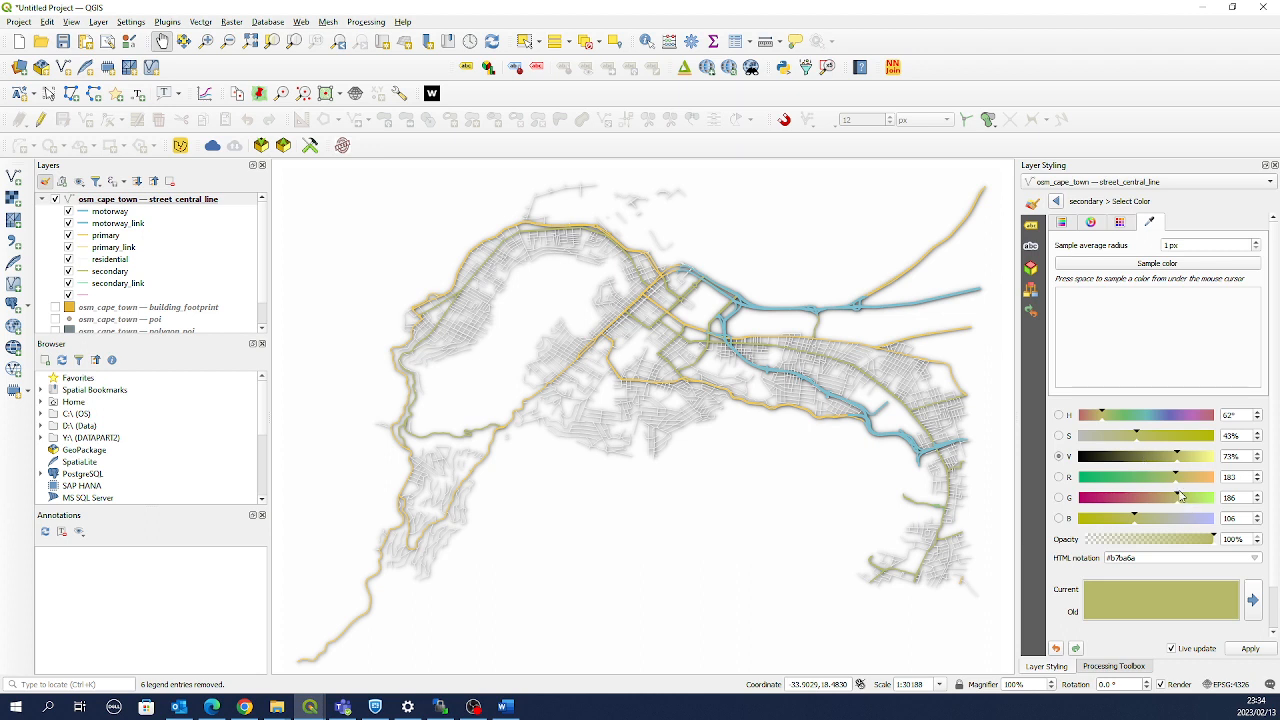
pyautogui.moveTo(1182, 478); pyautogui.dragTo(1199, 485)
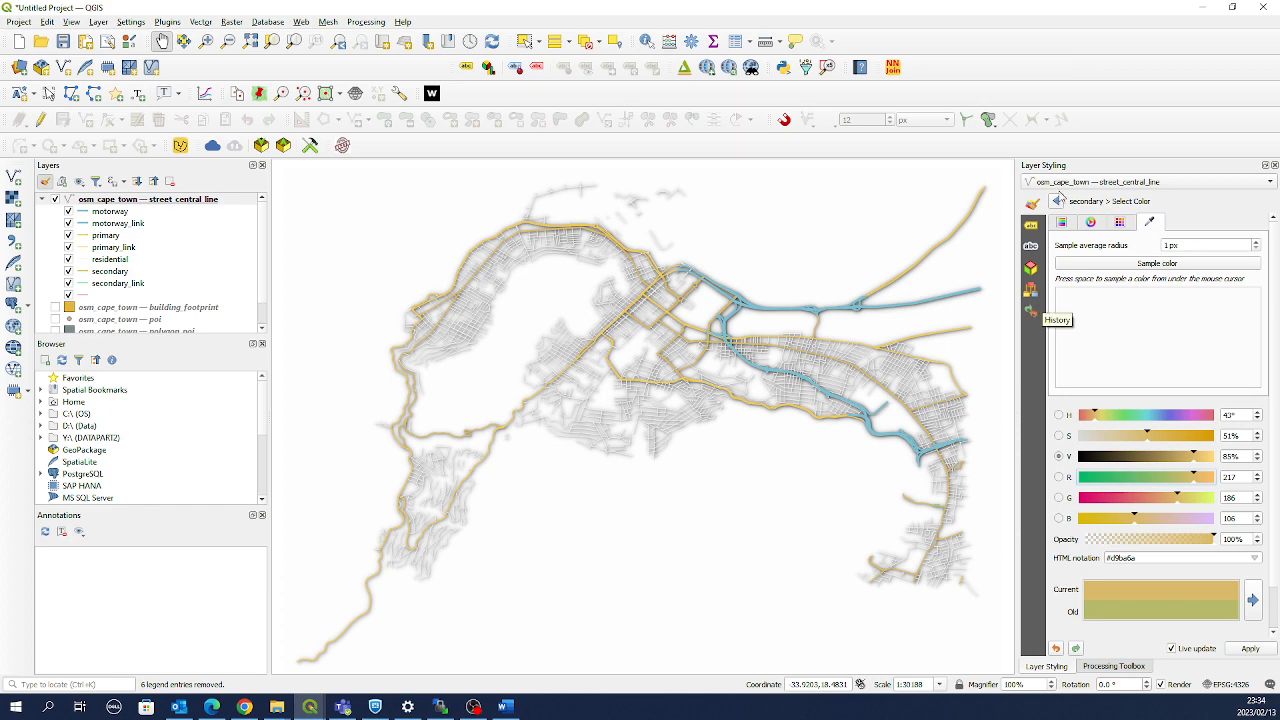
pyautogui.click(1058, 201)
pyautogui.click(1058, 201)
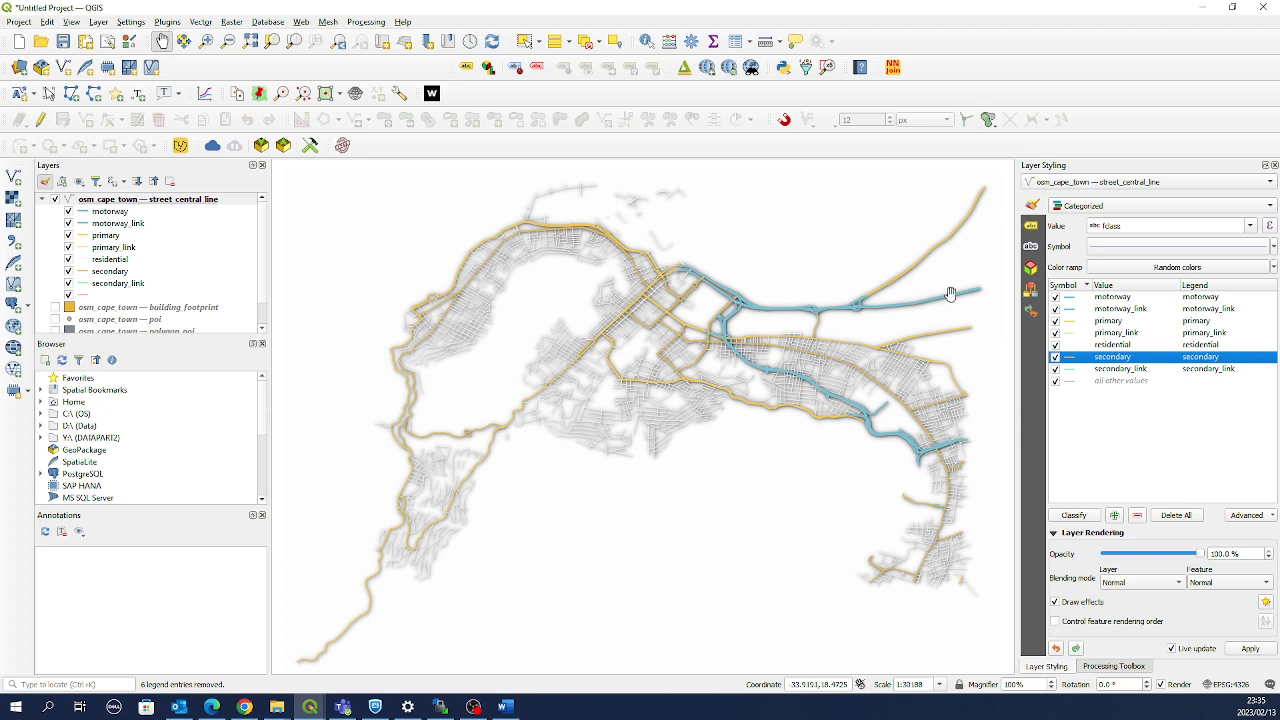
# Enable draw effects on the motorway category's simple line and turn on its drop shadow
pyautogui.doubleClick(1069, 300)
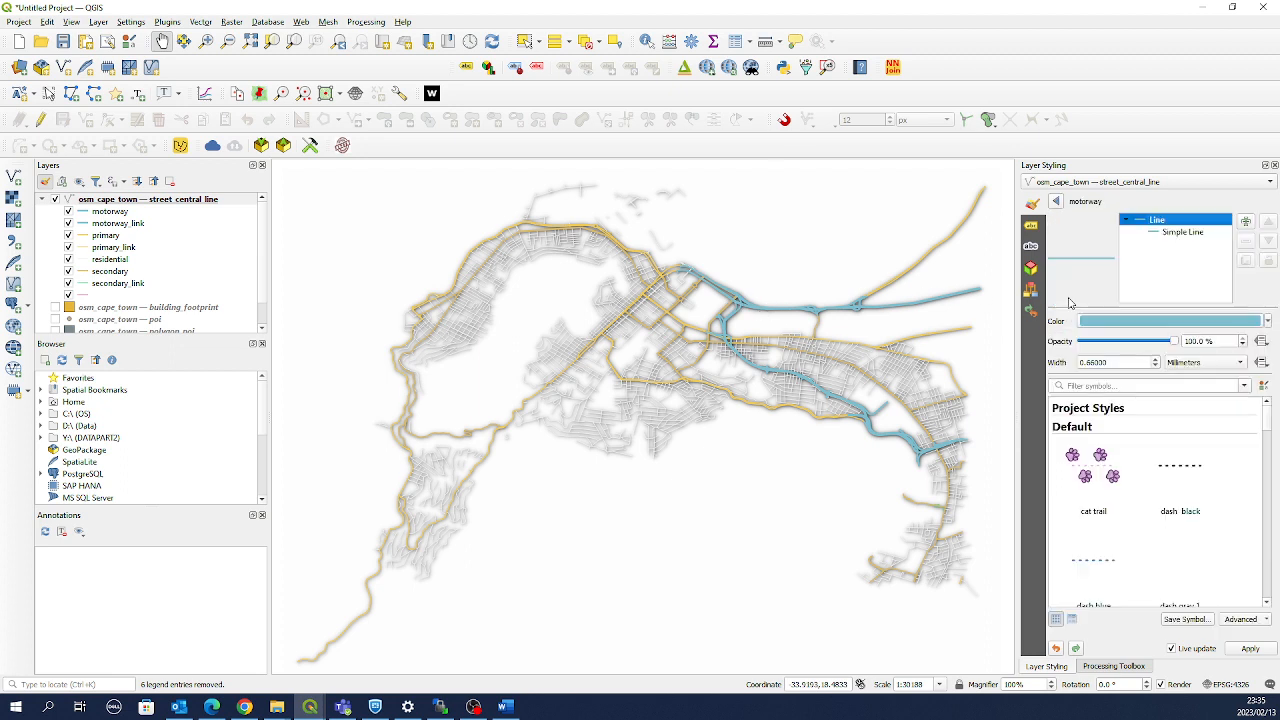
pyautogui.click(1184, 234)
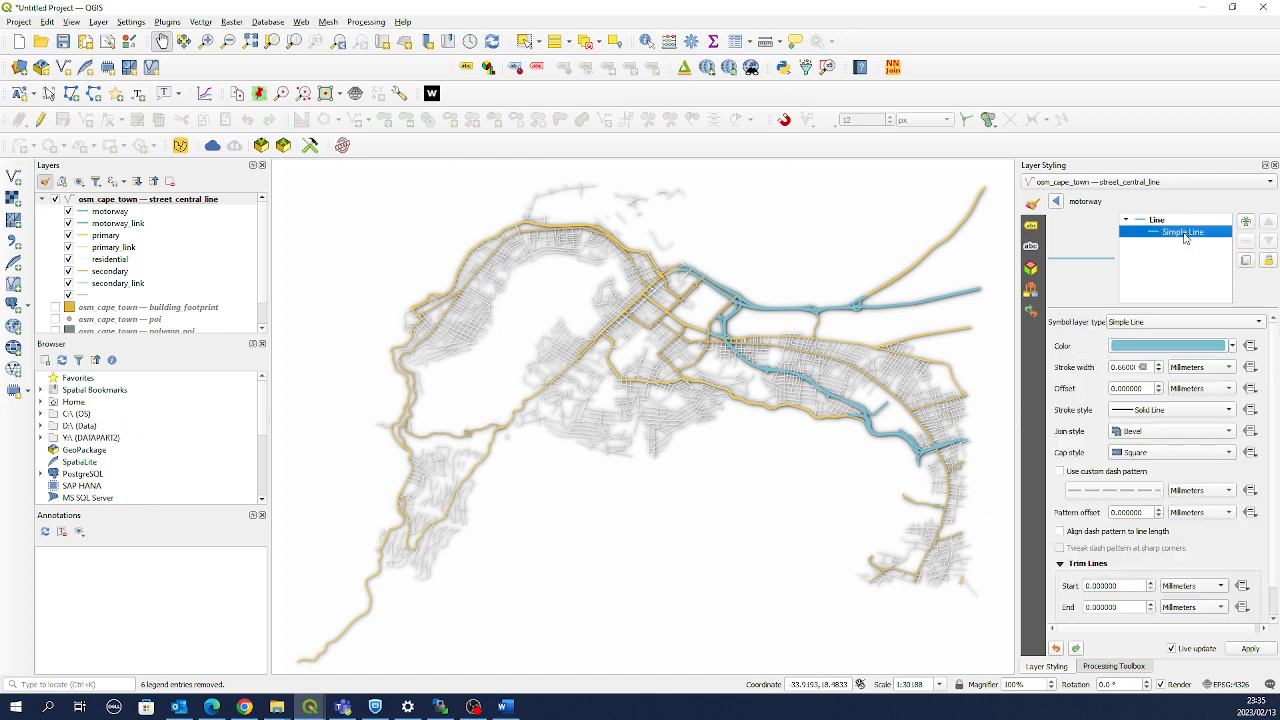
pyautogui.scroll(-2, 1275, 365)
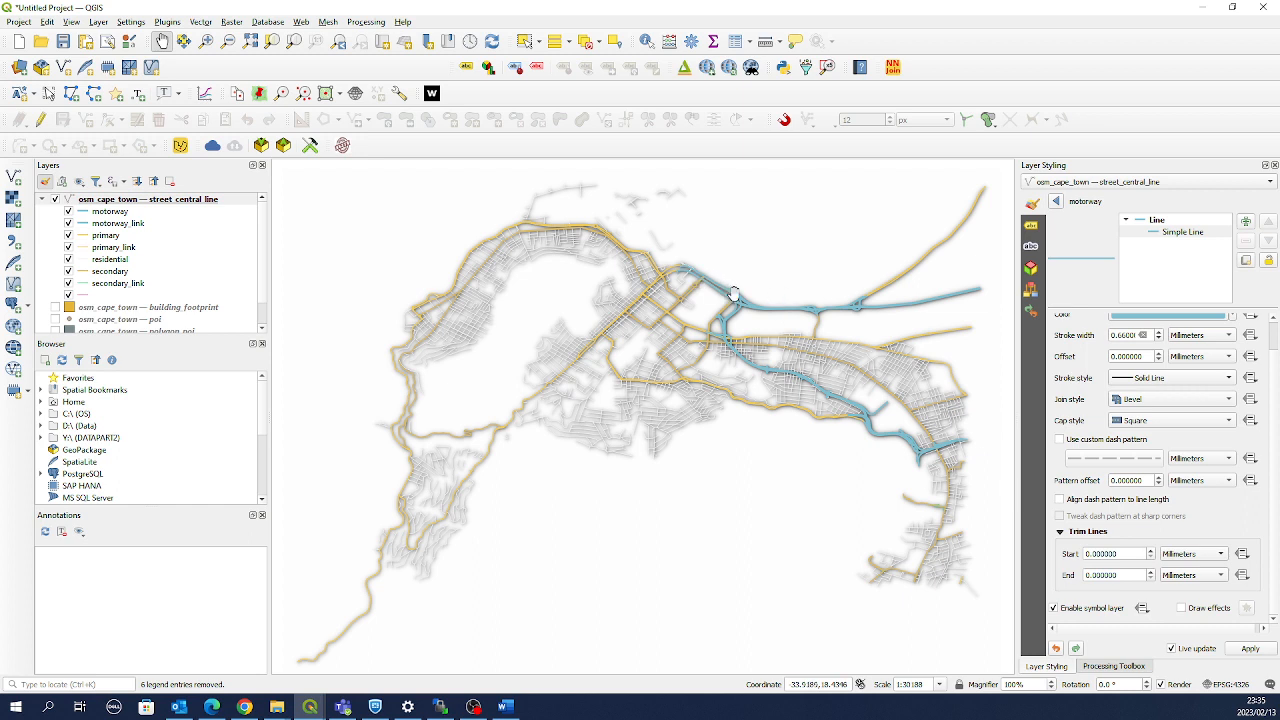
pyautogui.click(1183, 608)
pyautogui.click(1247, 608)
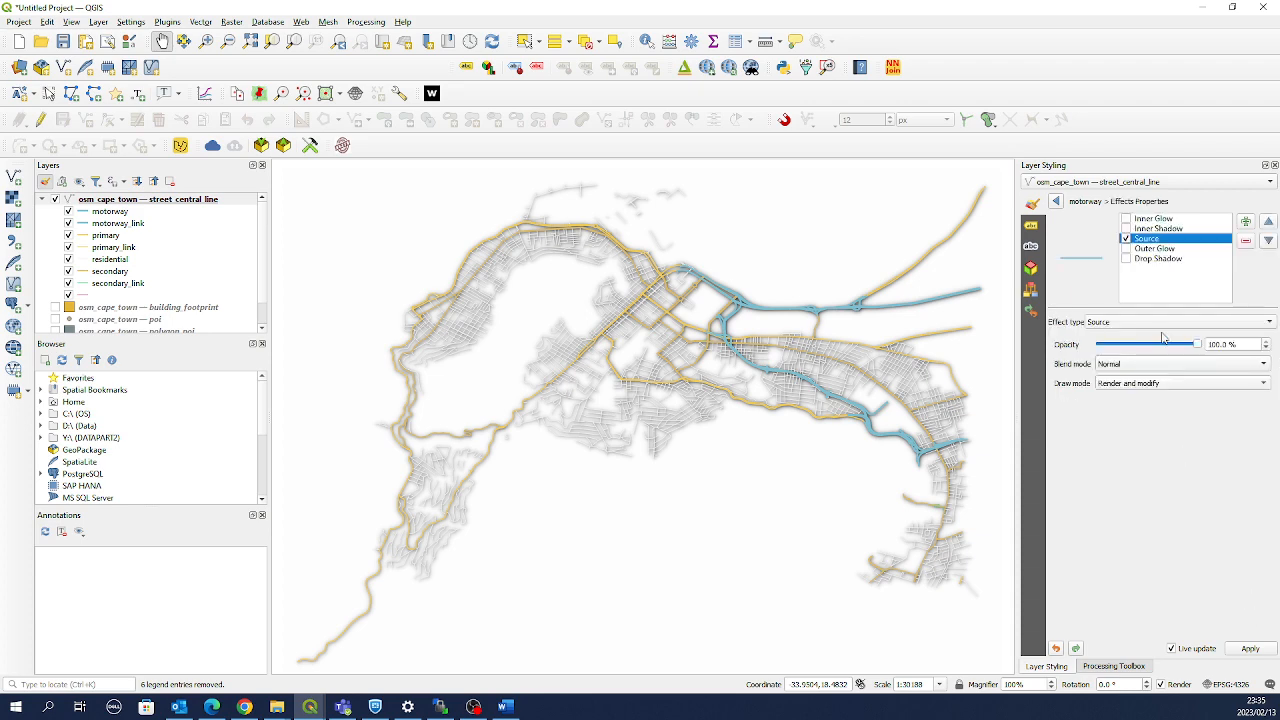
pyautogui.click(1125, 259)
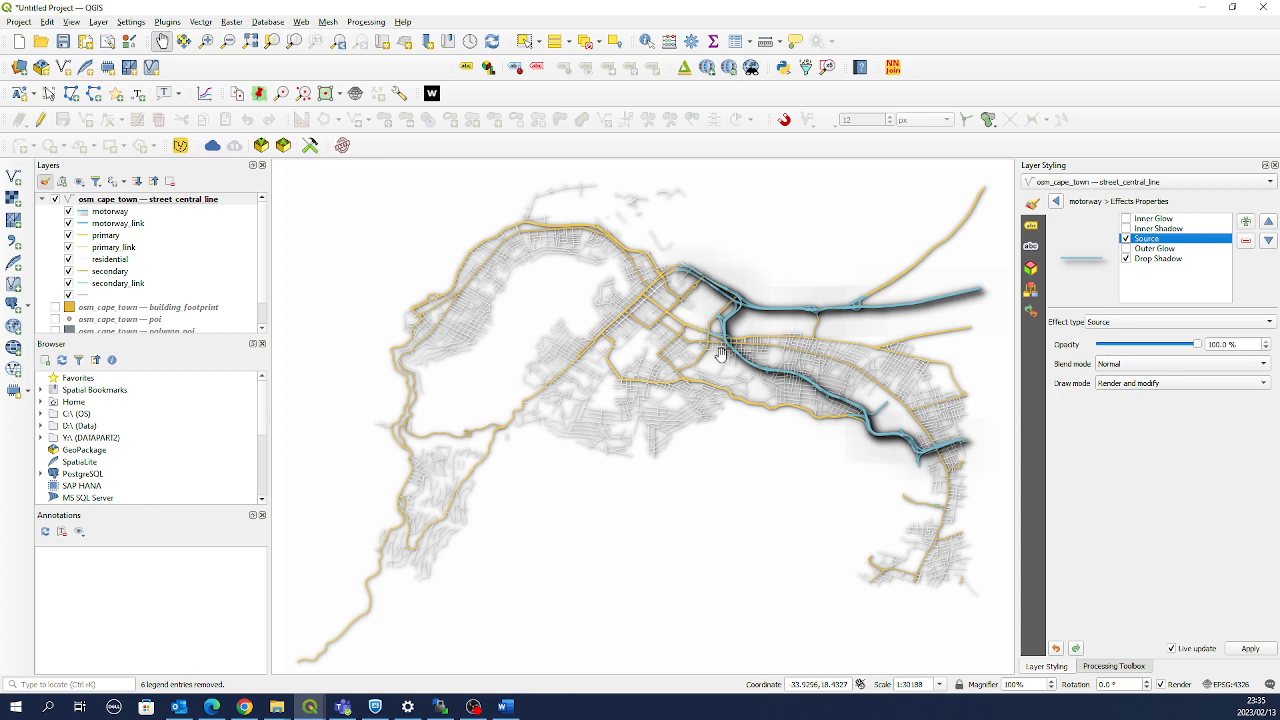
# Set the motorway drop shadow's offset distance to 1.0 mm and its blur radius to 1.445 mm
pyautogui.click(1152, 259)
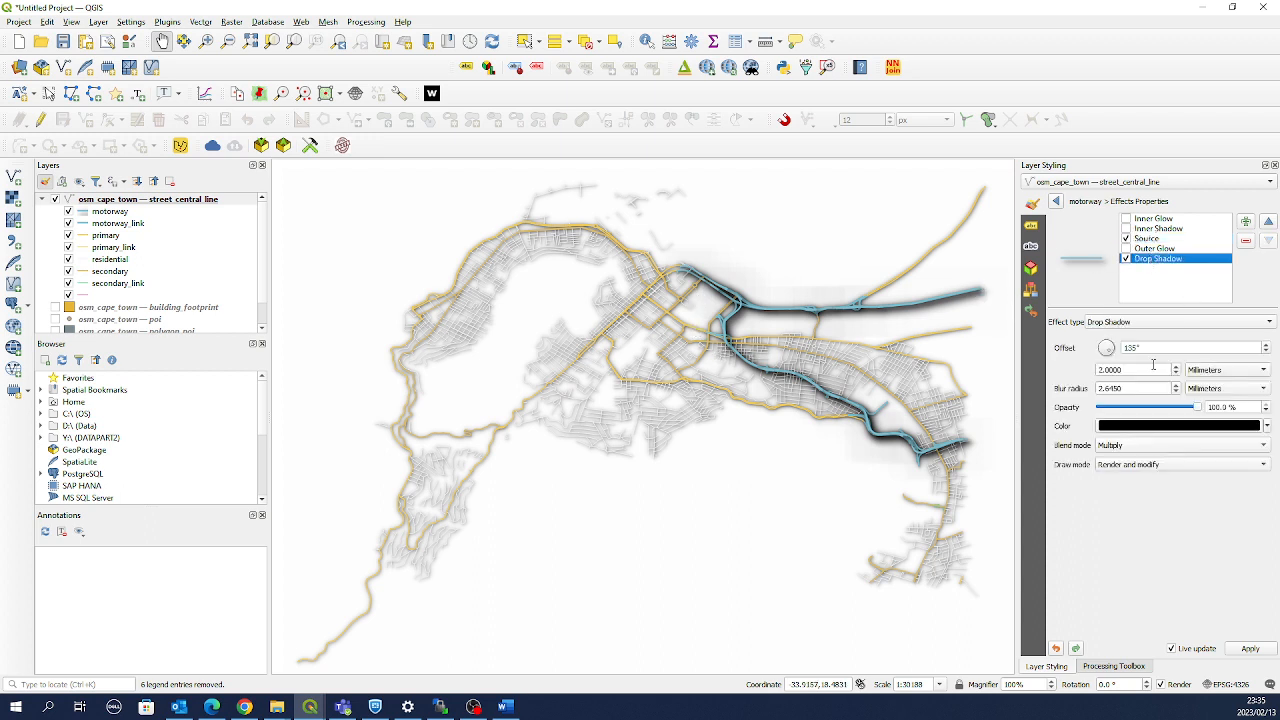
pyautogui.click(1177, 373)
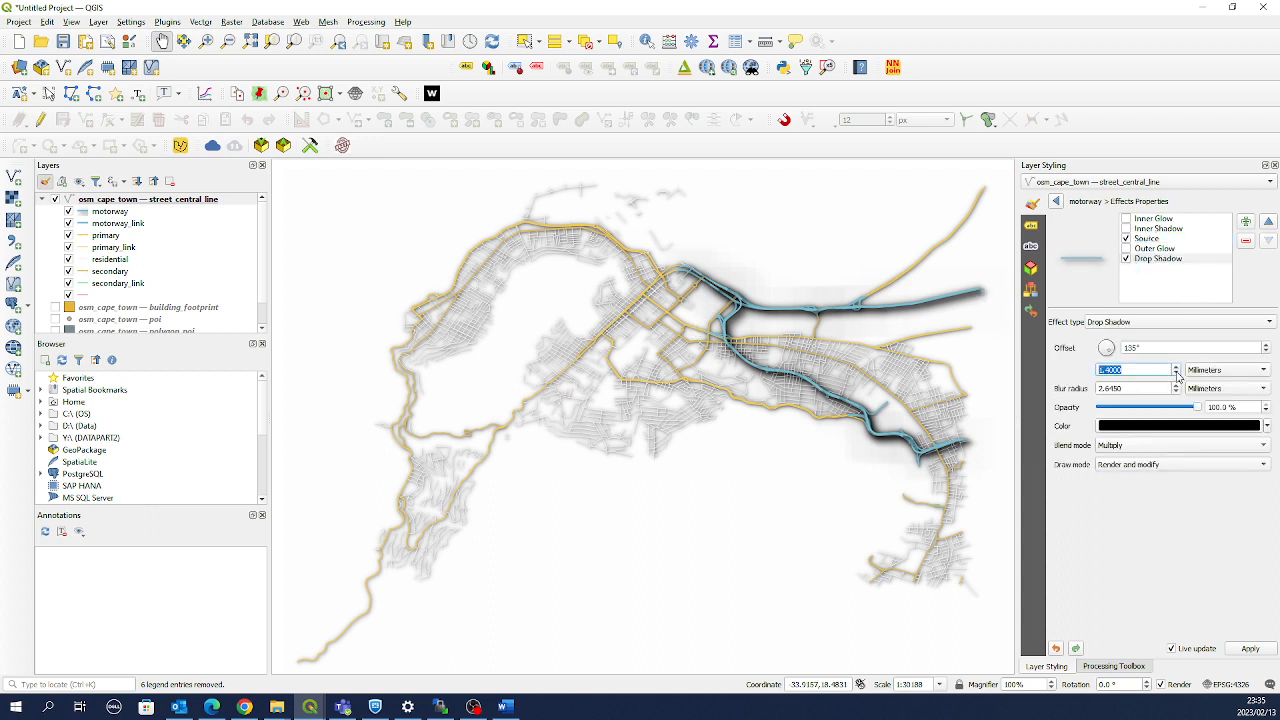
pyautogui.click(1177, 373)
pyautogui.click(1177, 373)
pyautogui.click(1176, 392)
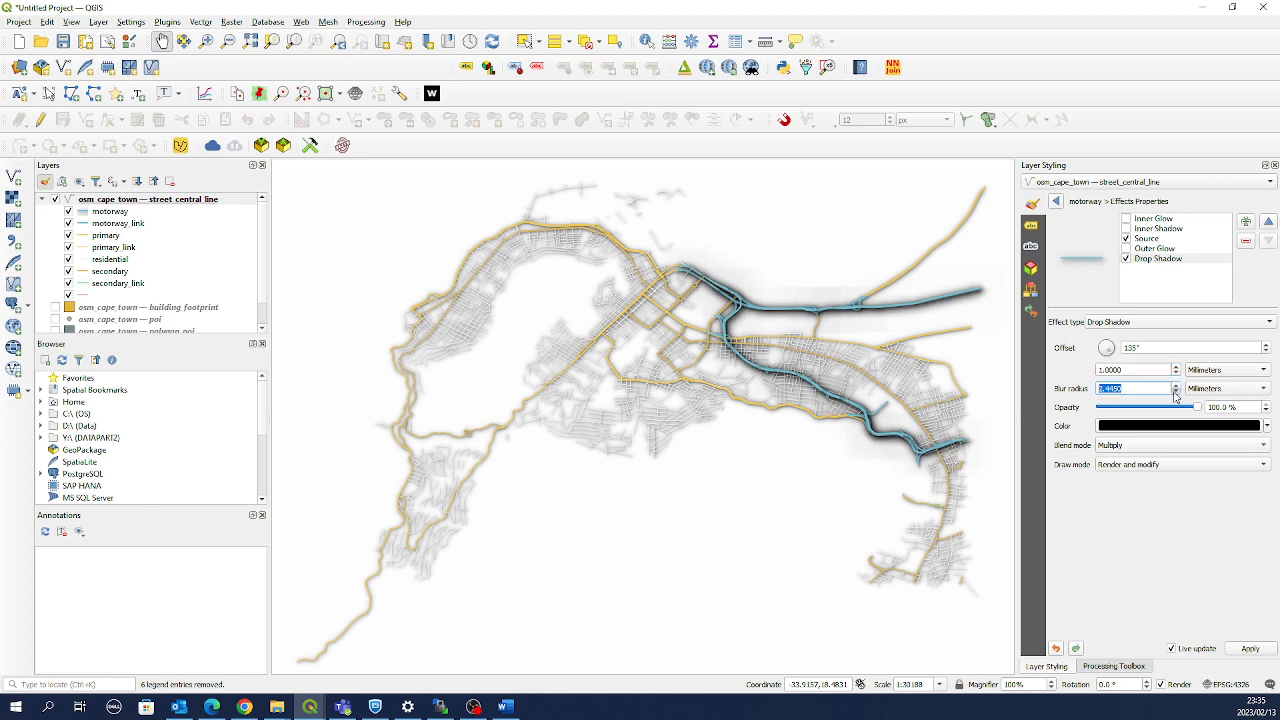
pyautogui.click(1176, 392)
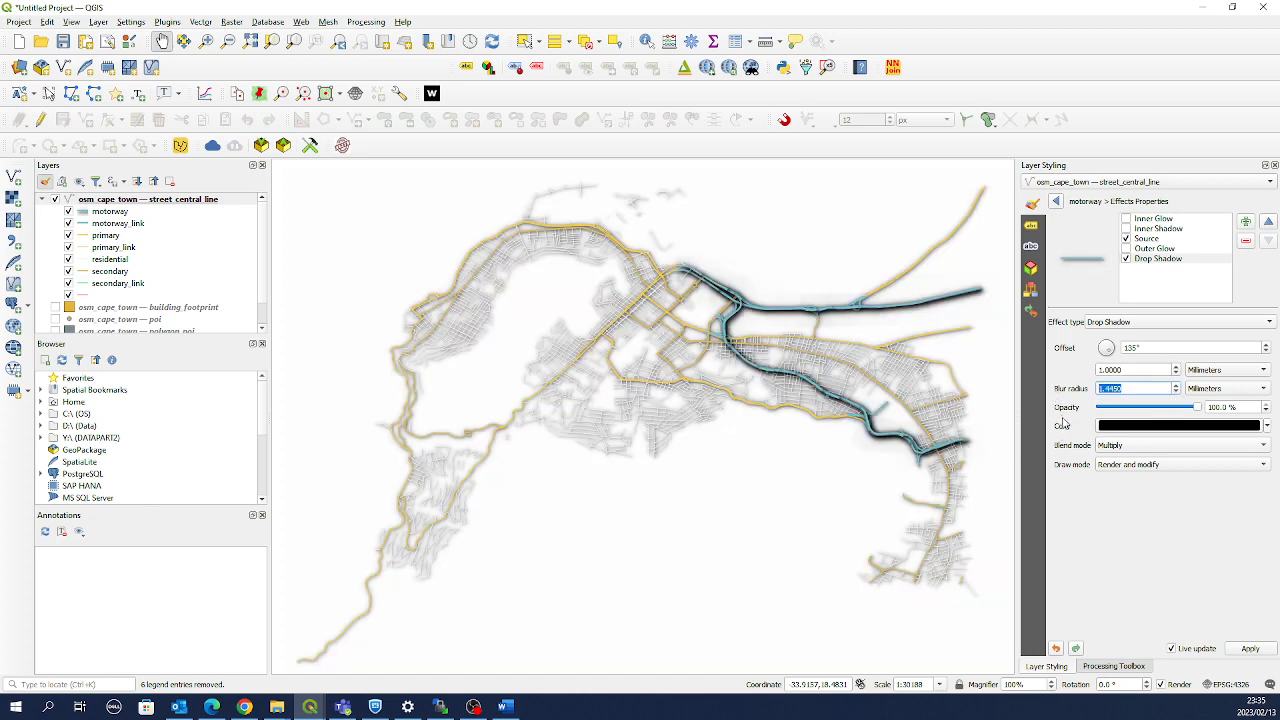
# Compare the Lighten and Multiply blend modes on the motorway drop shadow and choose Lighten
pyautogui.click(1122, 446)
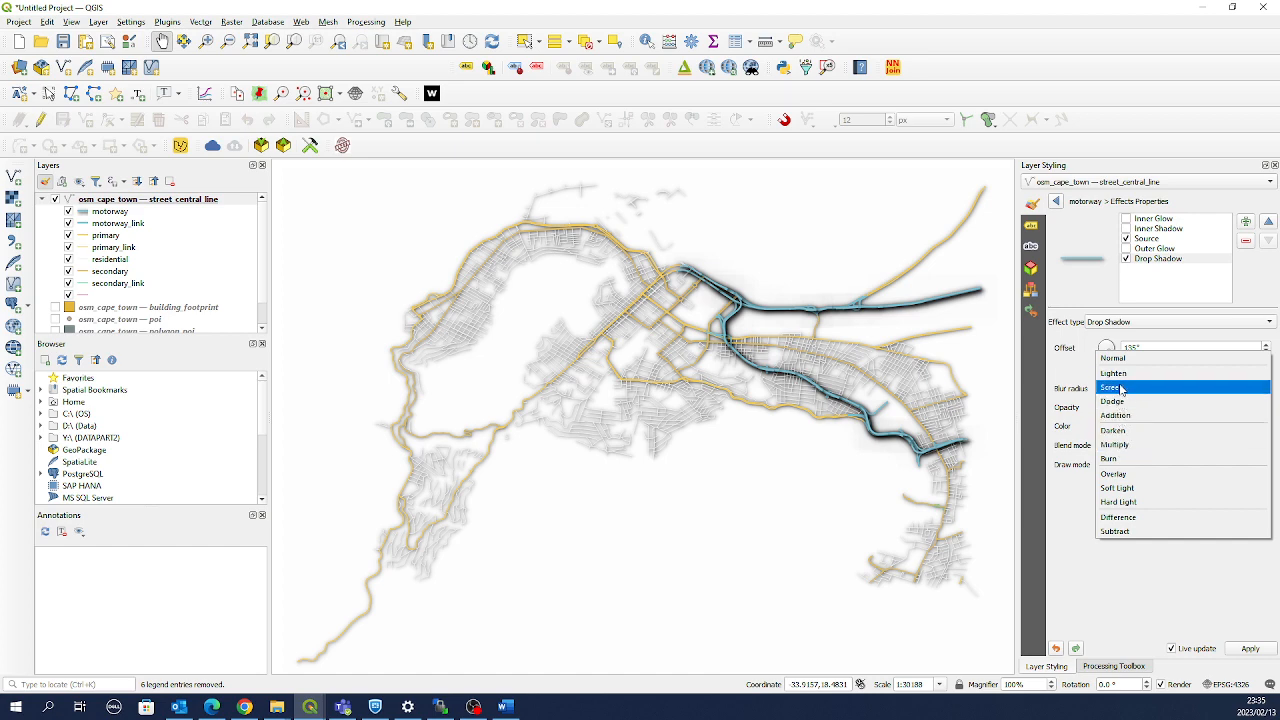
pyautogui.click(1122, 373)
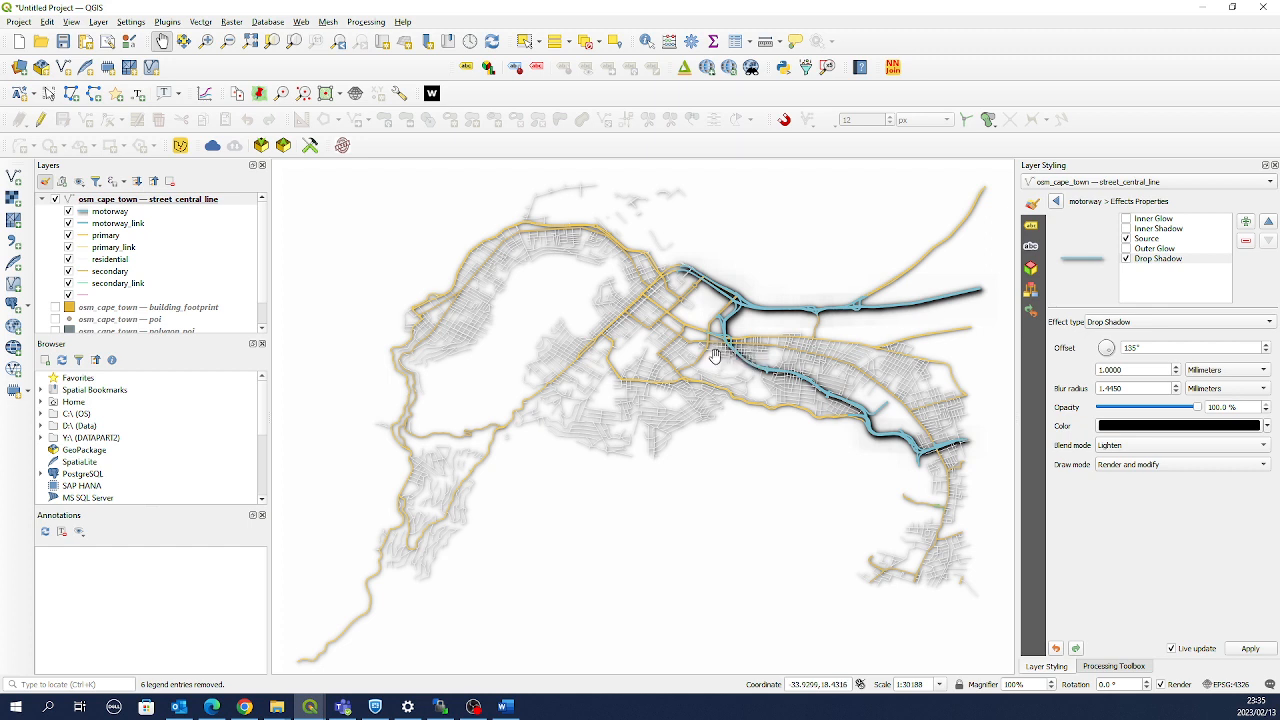
pyautogui.click(1110, 437)
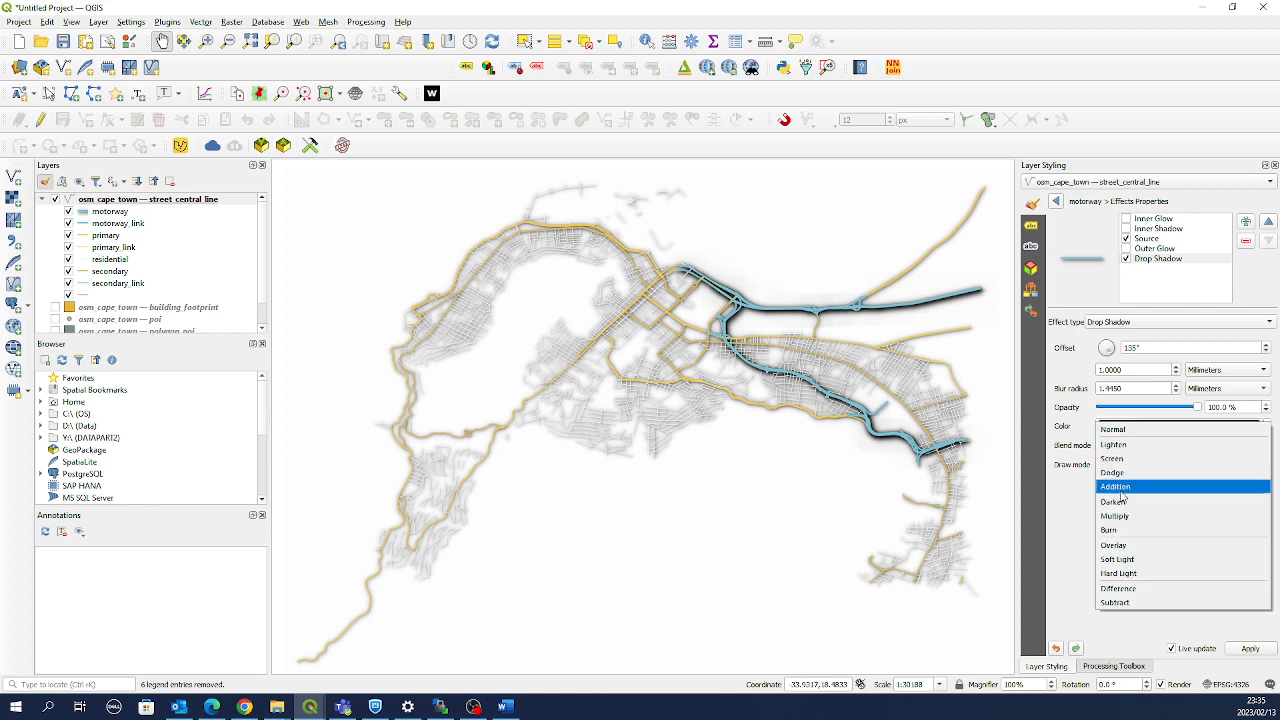
pyautogui.click(1125, 521)
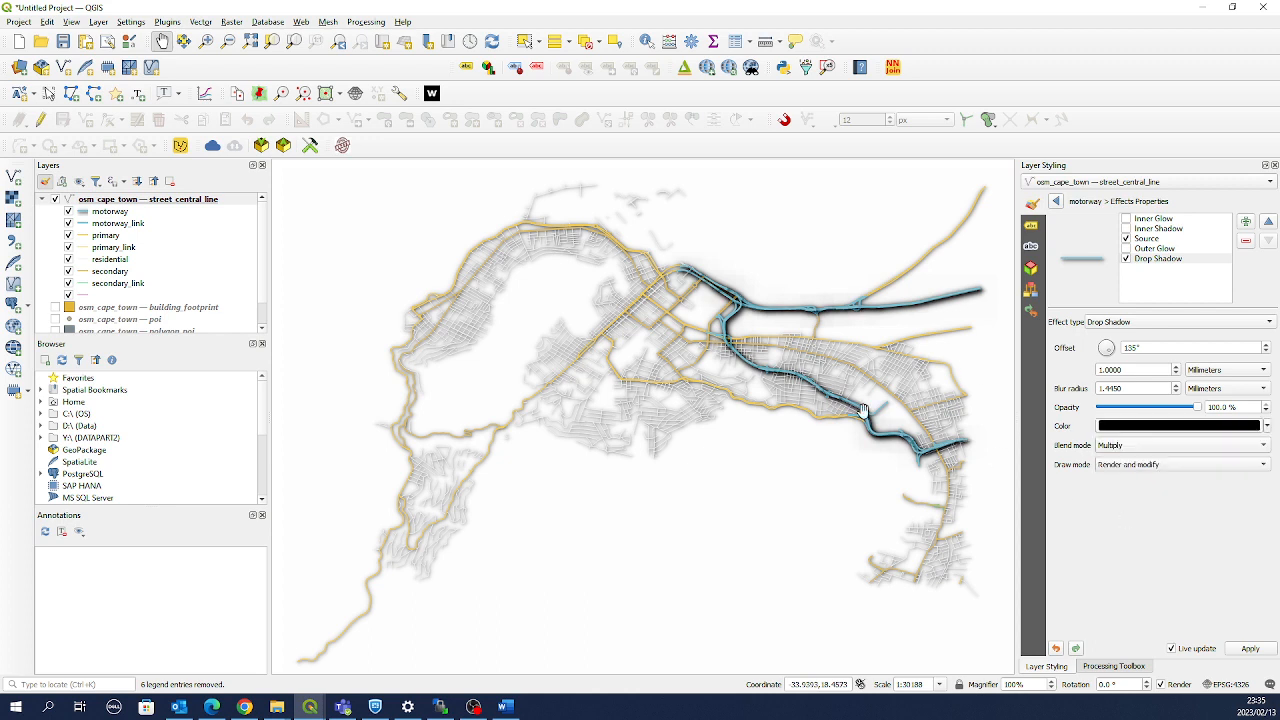
pyautogui.click(1132, 445)
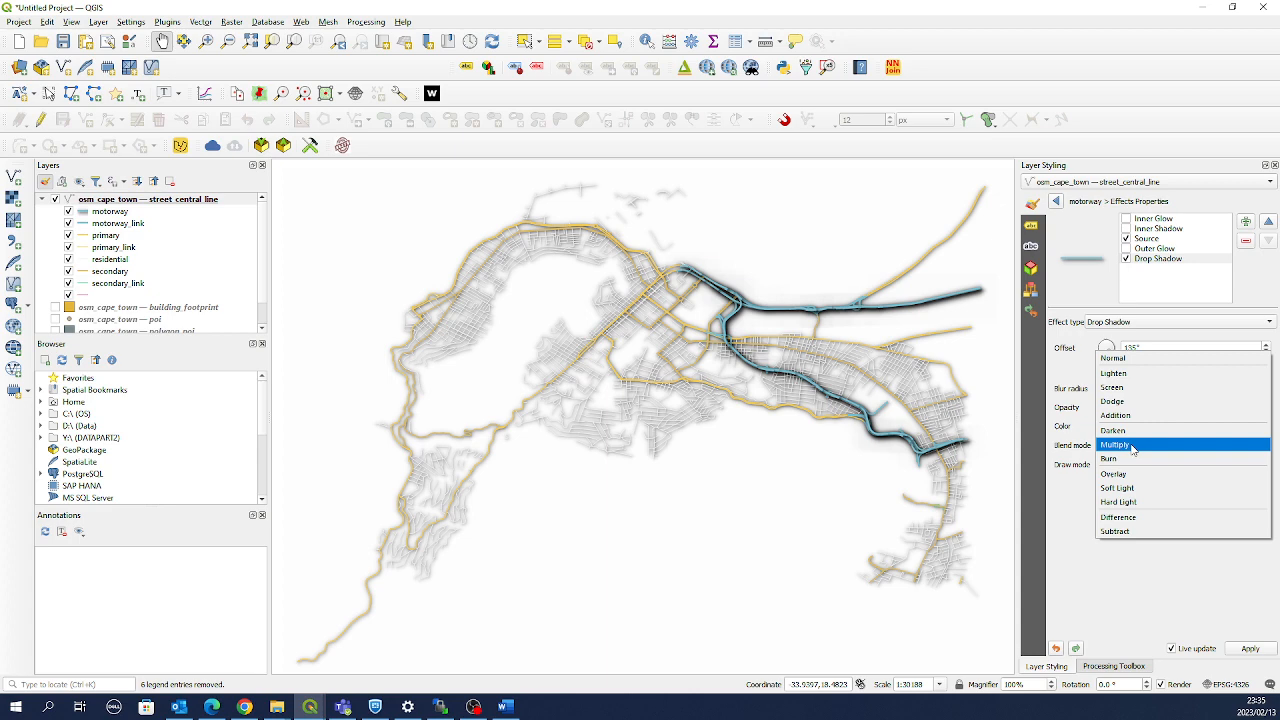
pyautogui.click(1133, 375)
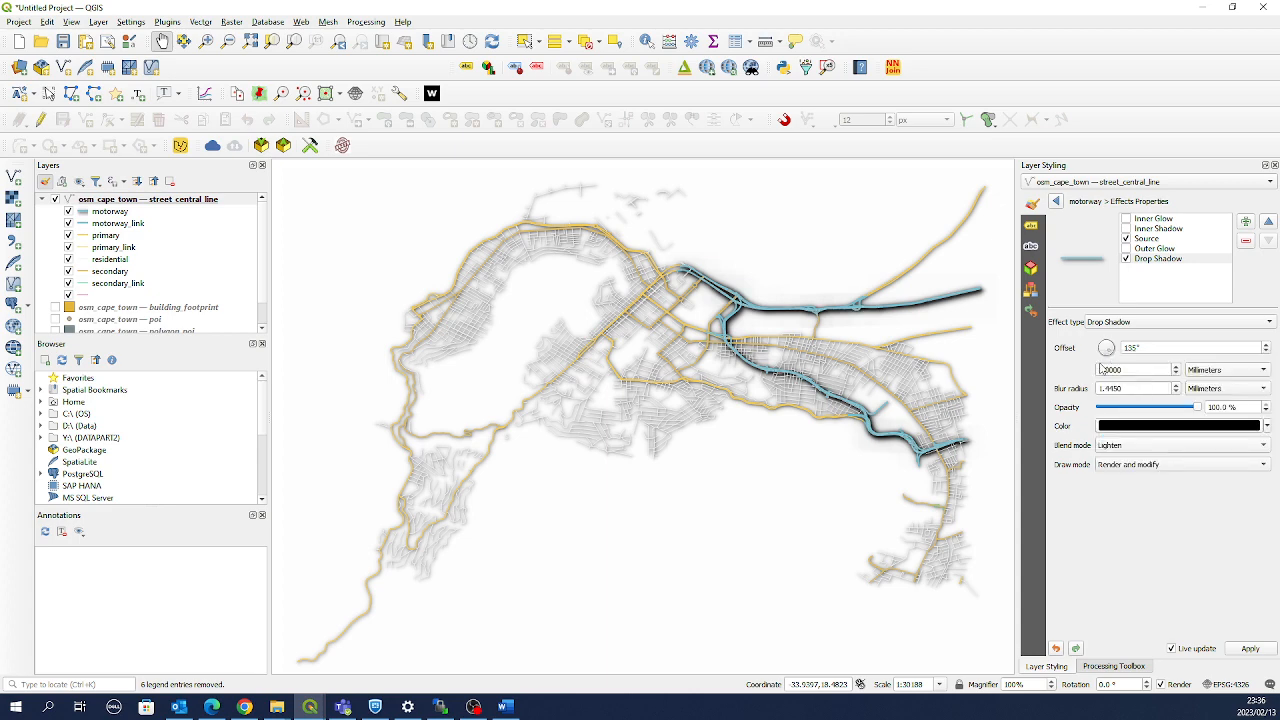
# Lighten the motorway drop shadow's colour to dark grey #333333 and return to the category list
pyautogui.click(1134, 426)
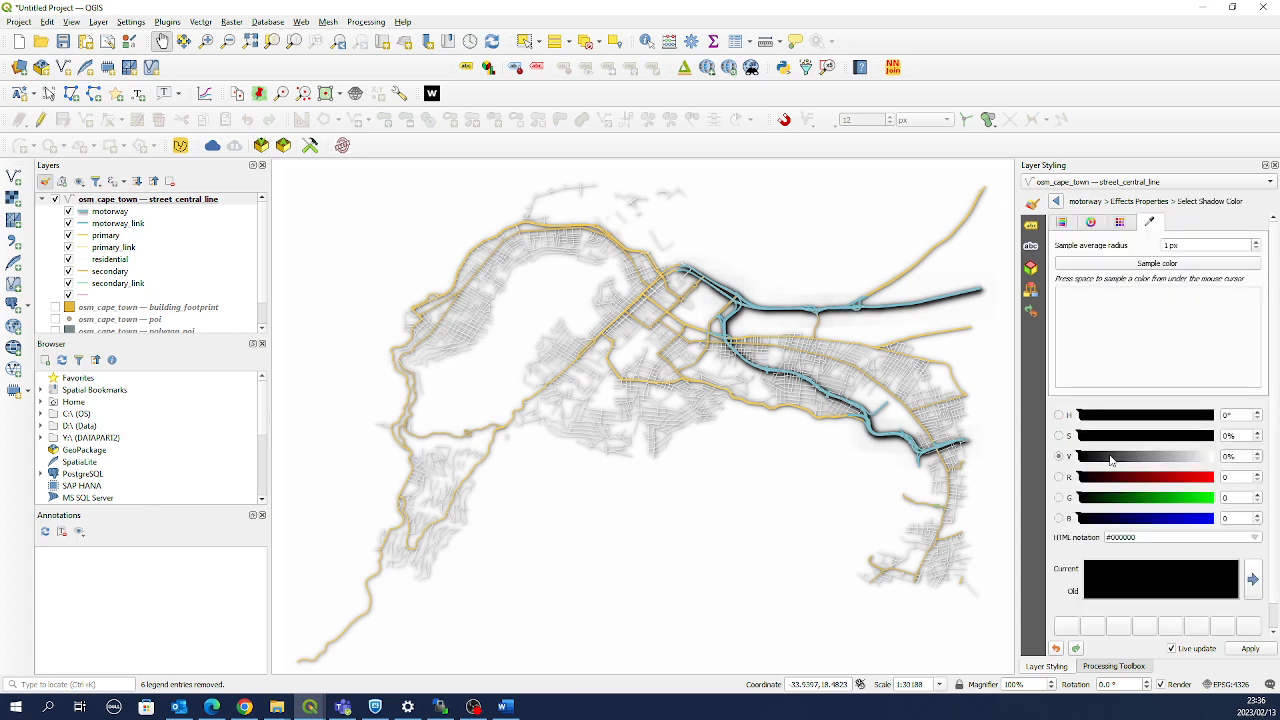
pyautogui.click(1099, 458)
pyautogui.moveTo(1099, 458); pyautogui.dragTo(1106, 458)
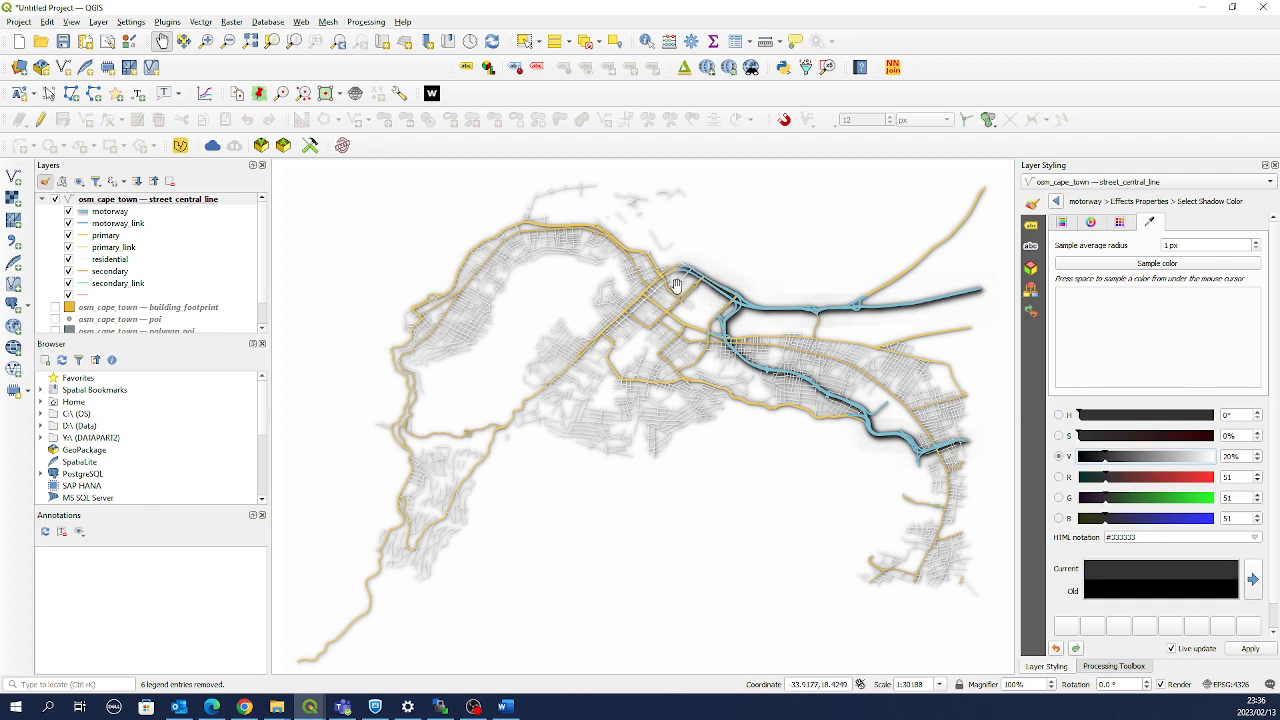
pyautogui.click(1055, 202)
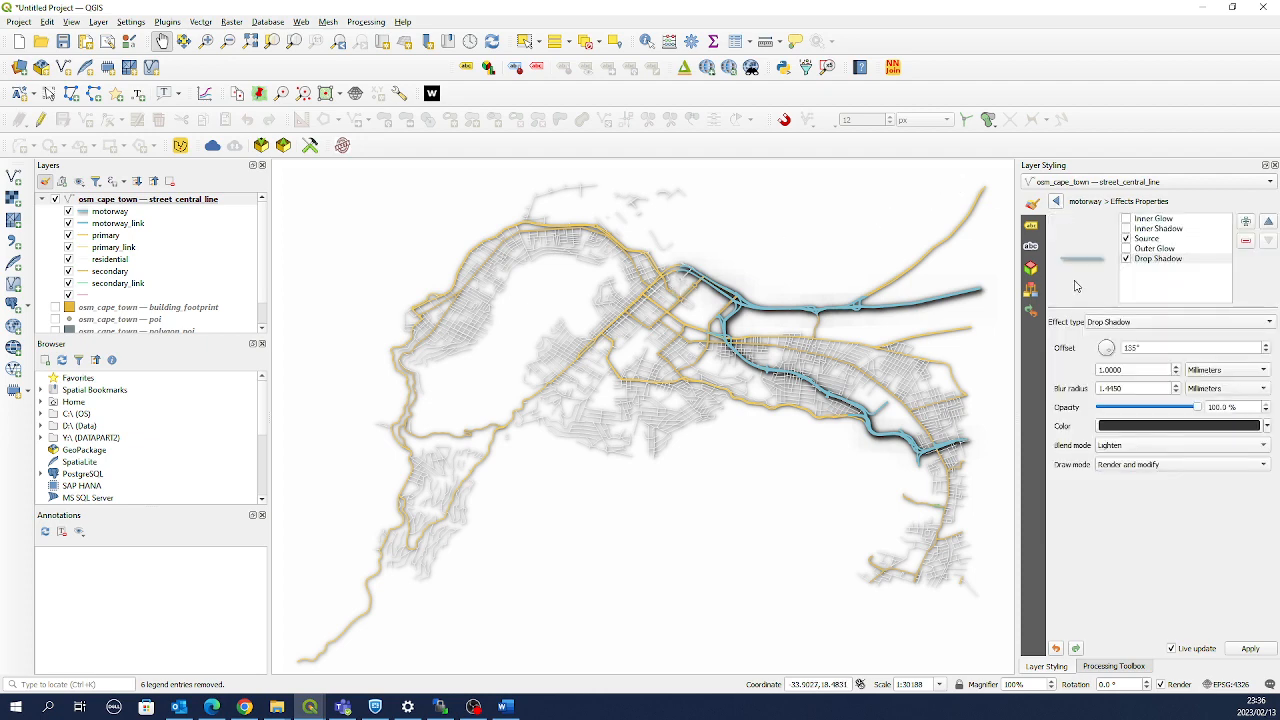
pyautogui.click(1056, 202)
pyautogui.click(1056, 202)
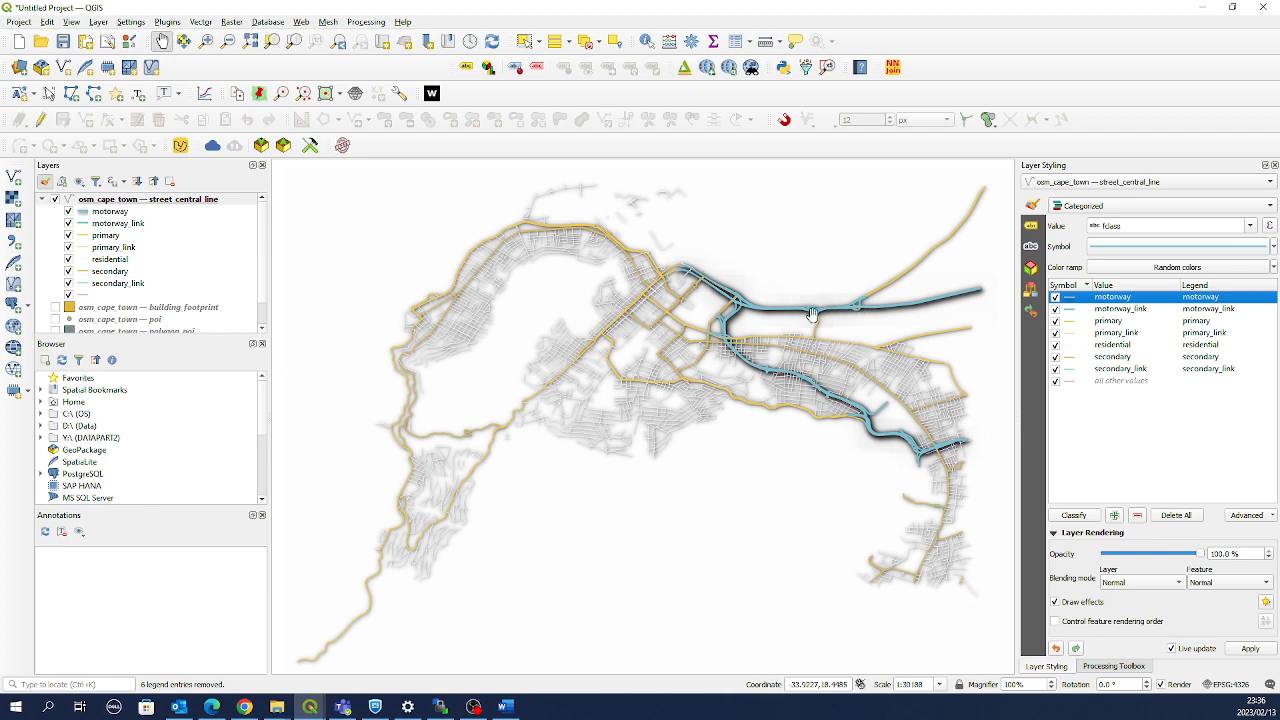
# Enable draw effects on the primary category's simple line and turn on its drop shadow
pyautogui.doubleClick(1071, 321)
pyautogui.click(1180, 233)
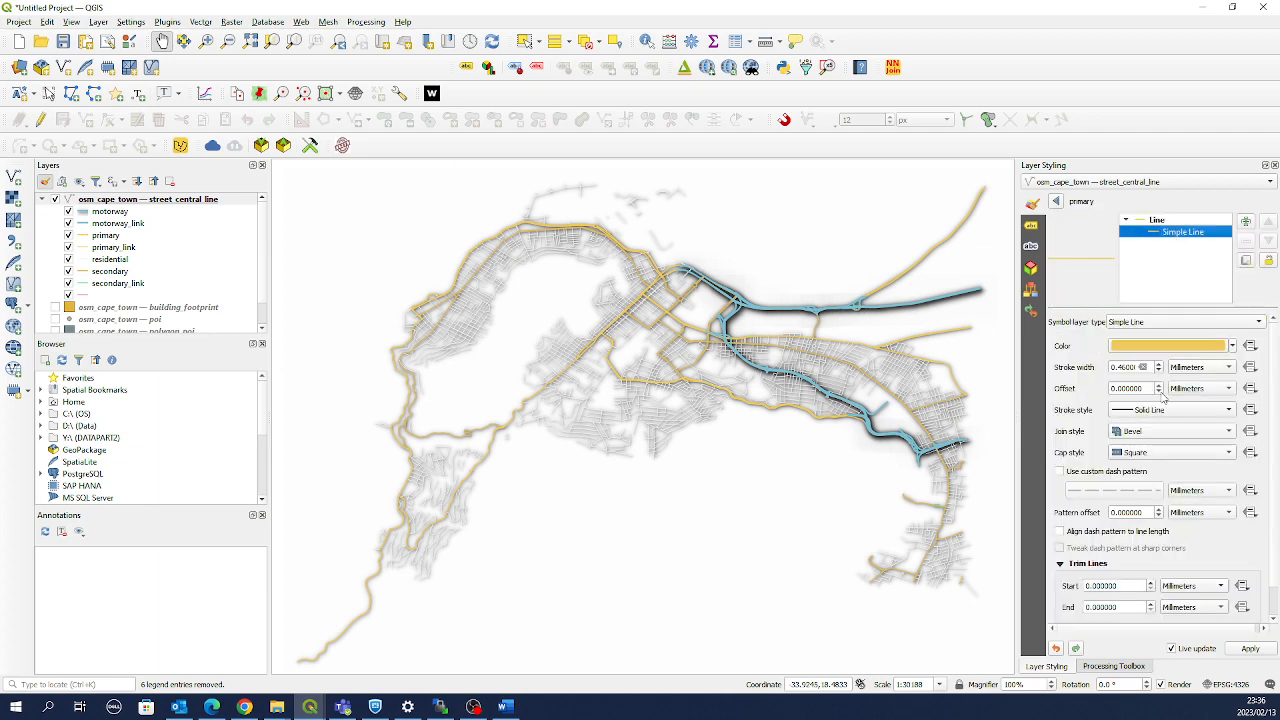
pyautogui.scroll(-1, 1262, 450)
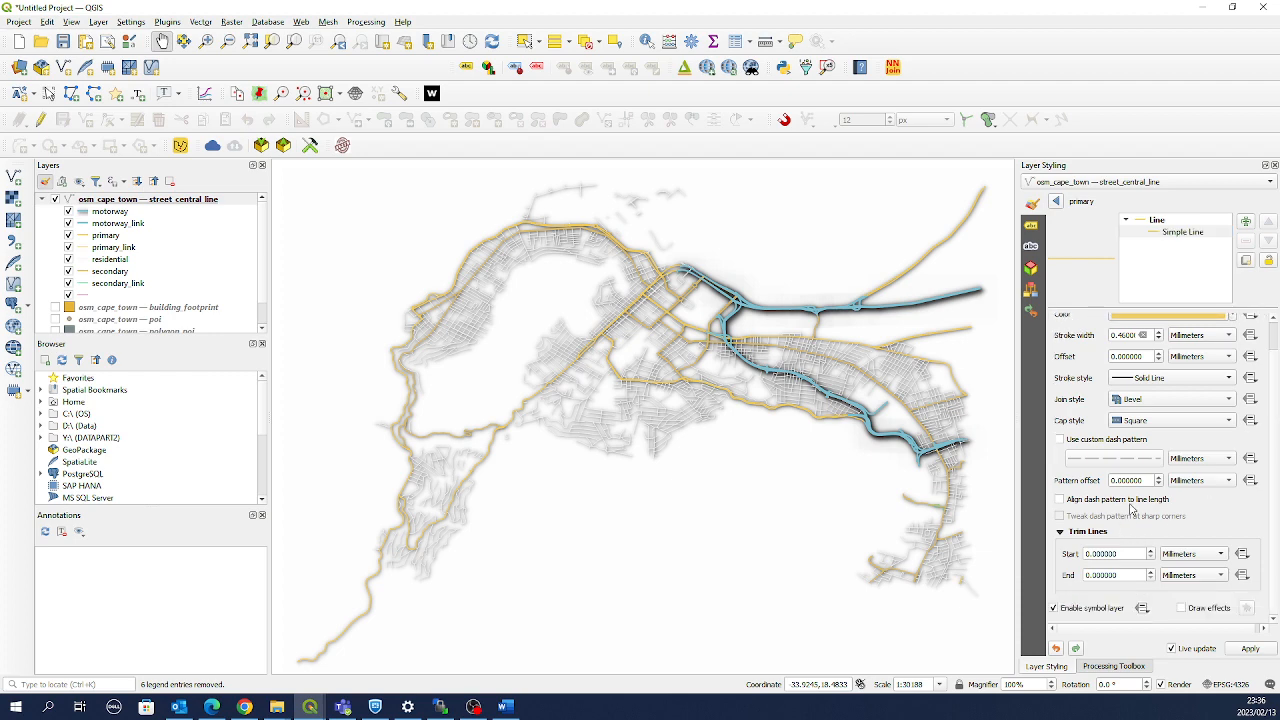
pyautogui.click(1181, 608)
pyautogui.click(1247, 609)
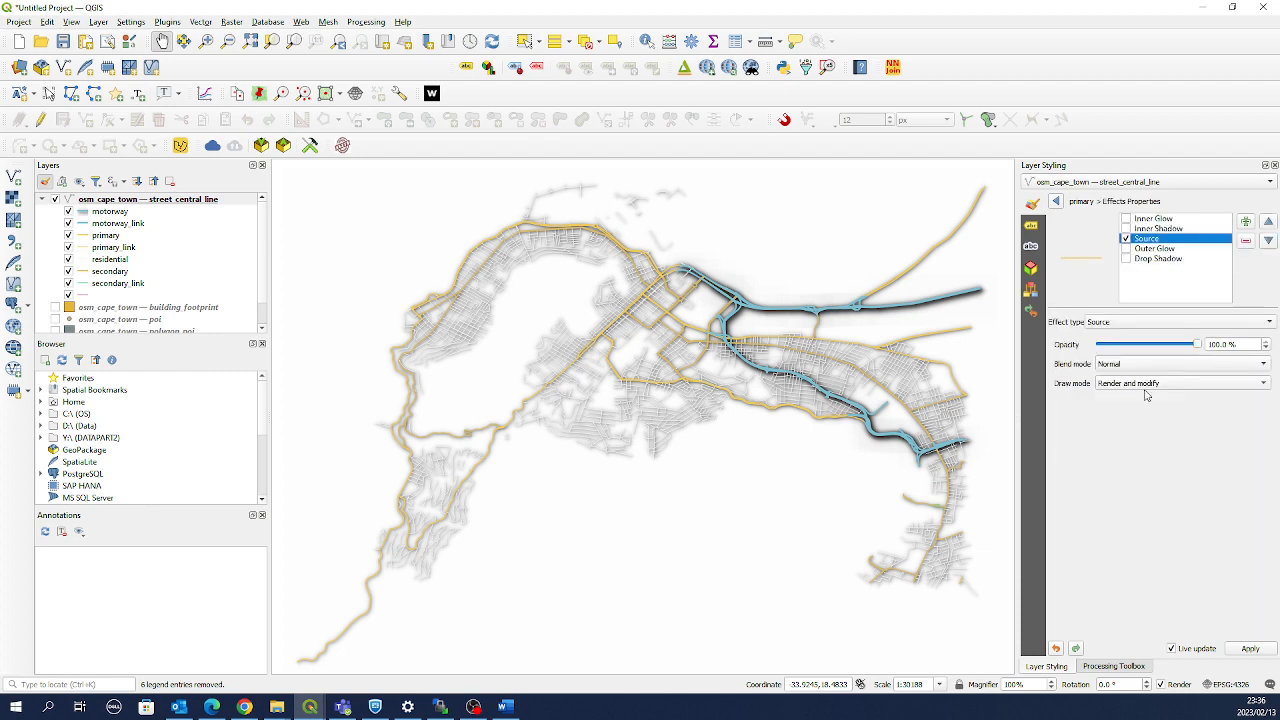
pyautogui.click(1127, 259)
pyautogui.click(1177, 367)
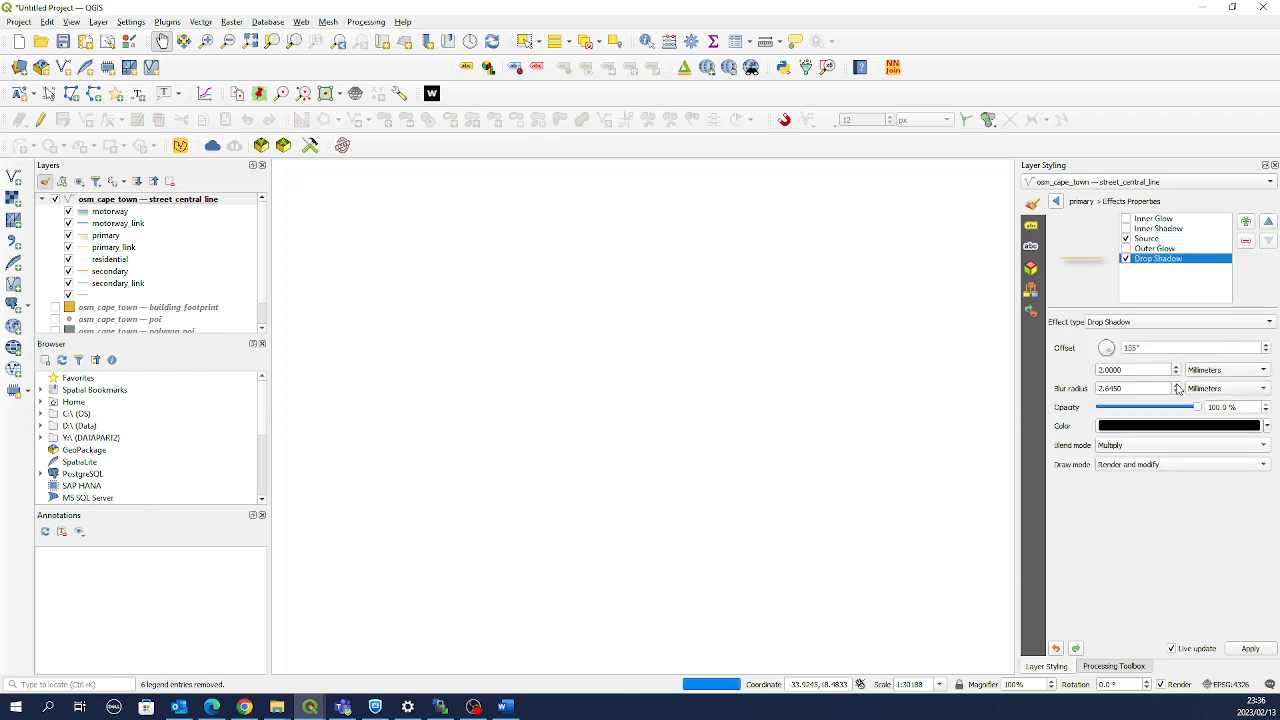
# Set the primary drop shadow's offset distance to 0.6 mm, blur radius to 1.445 mm and colour to grey #757575
pyautogui.click(1176, 374)
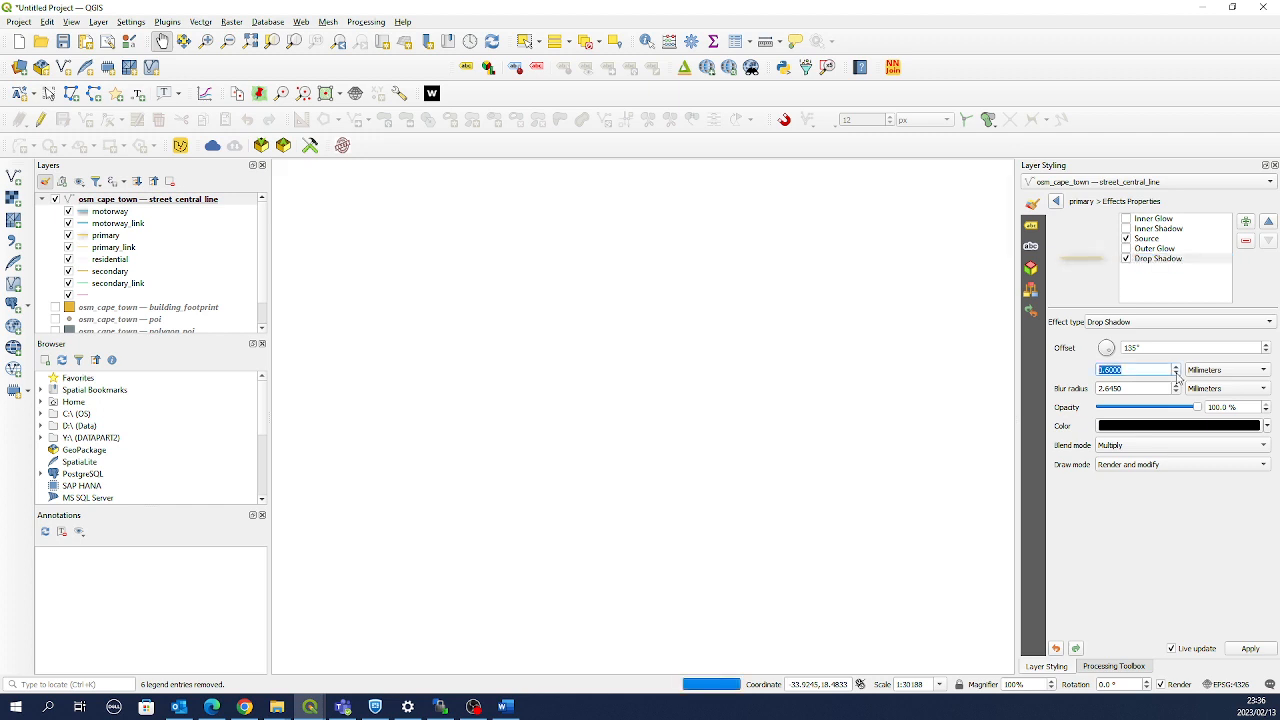
pyautogui.click(1178, 392)
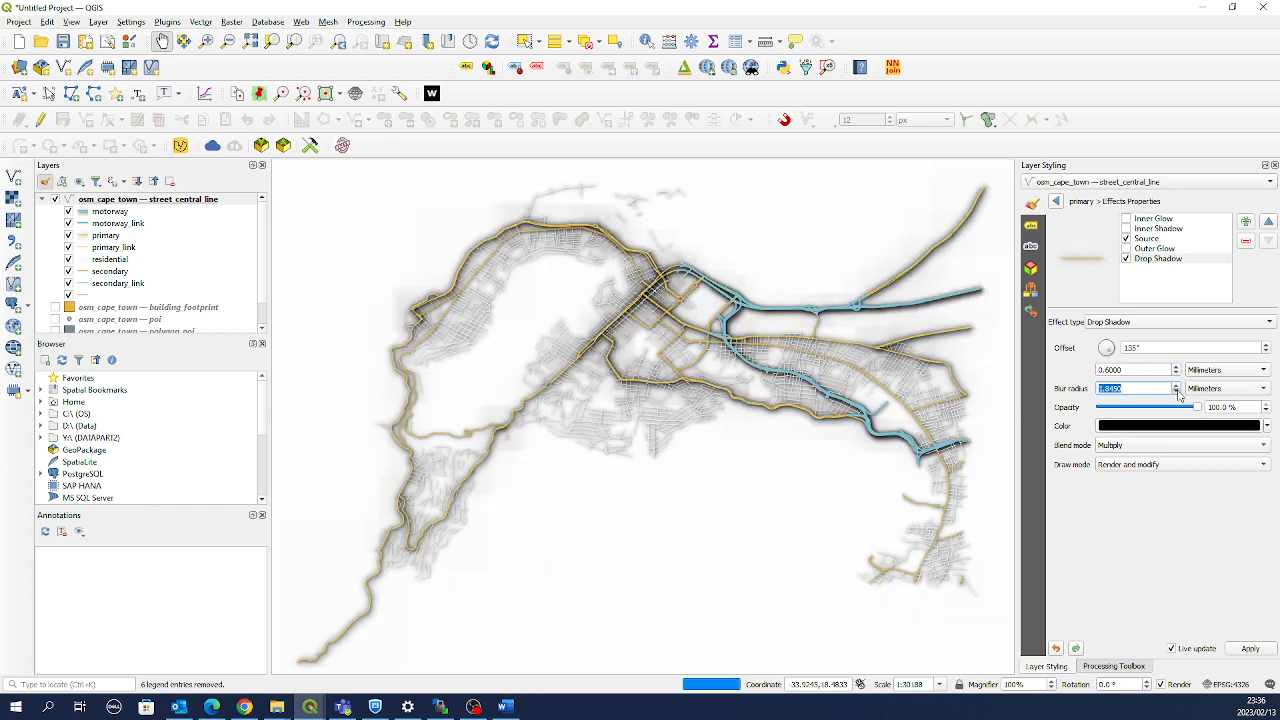
pyautogui.click(1175, 427)
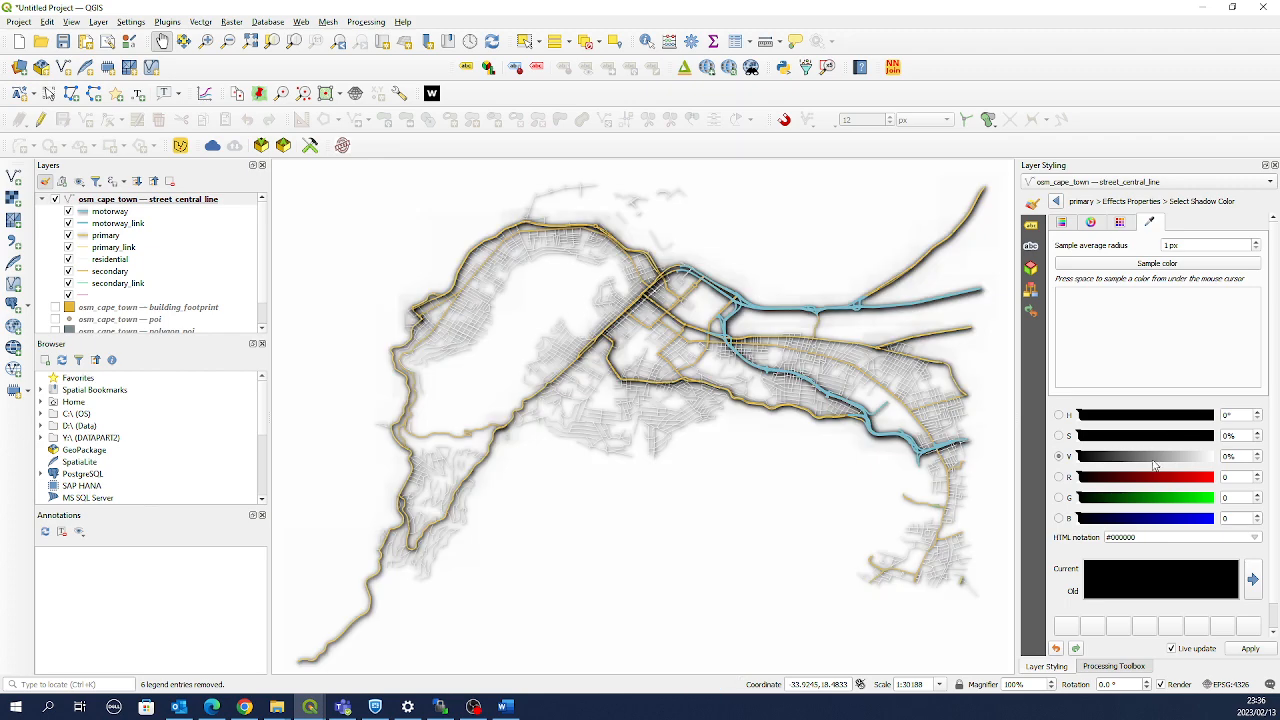
pyautogui.click(1147, 457)
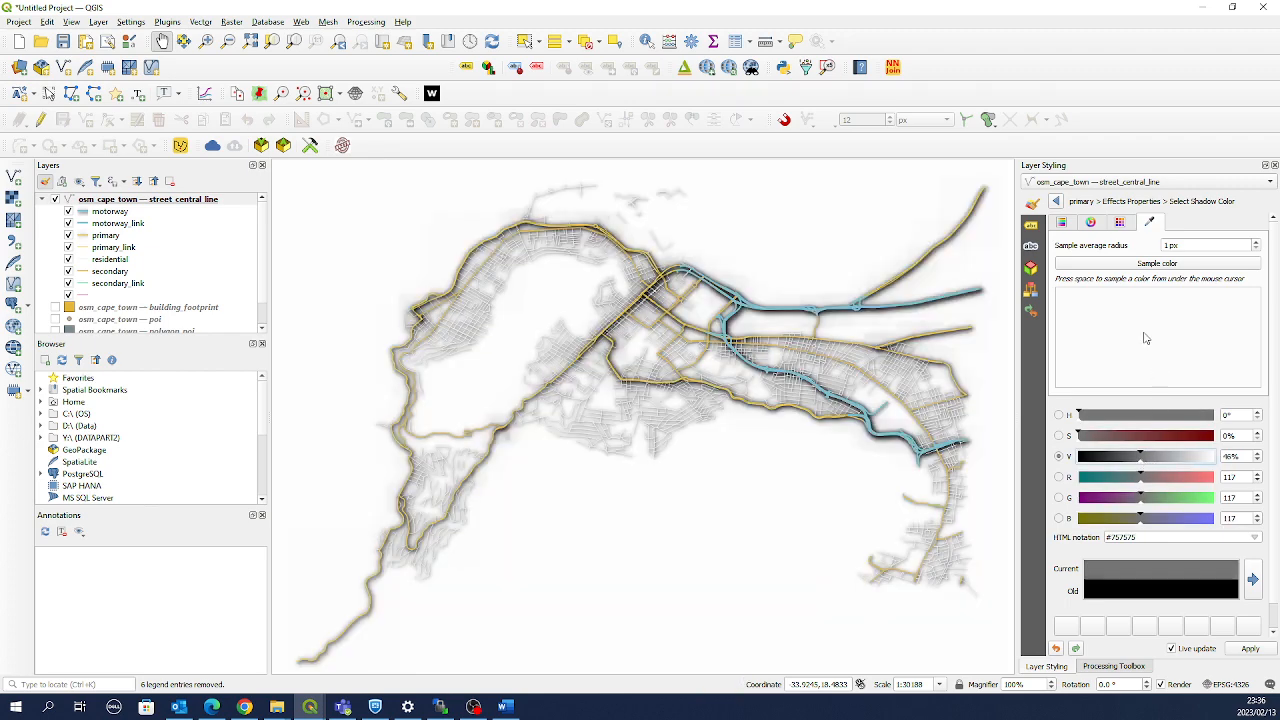
pyautogui.click(1056, 203)
# Set the primary drop shadow's blend mode to Lighten and return to the category list
pyautogui.click(1140, 445)
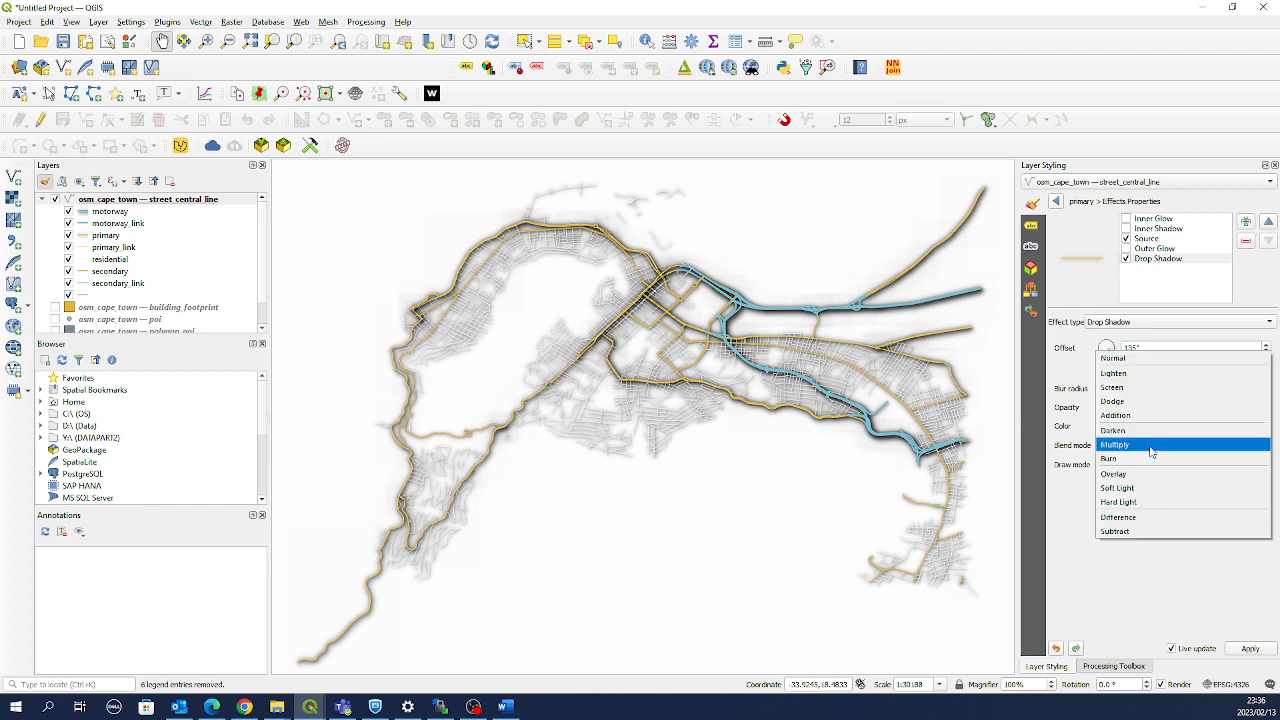
pyautogui.click(1134, 374)
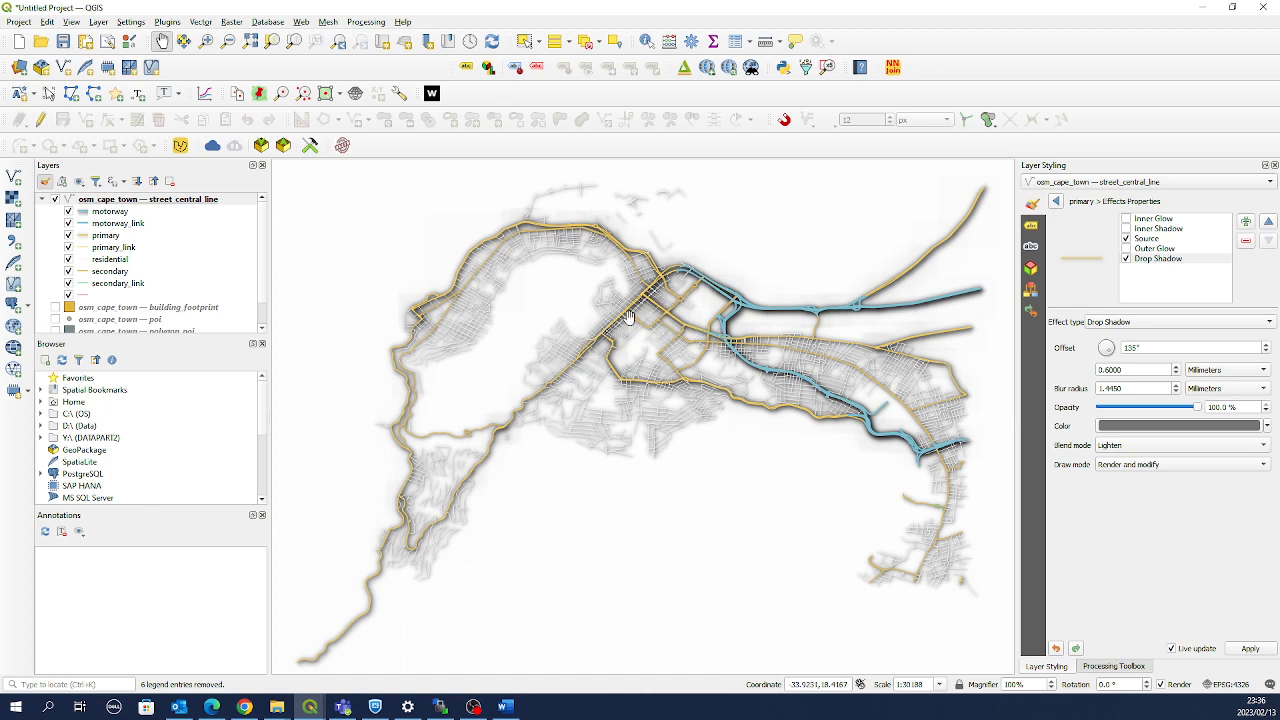
pyautogui.click(1056, 202)
pyautogui.click(1056, 203)
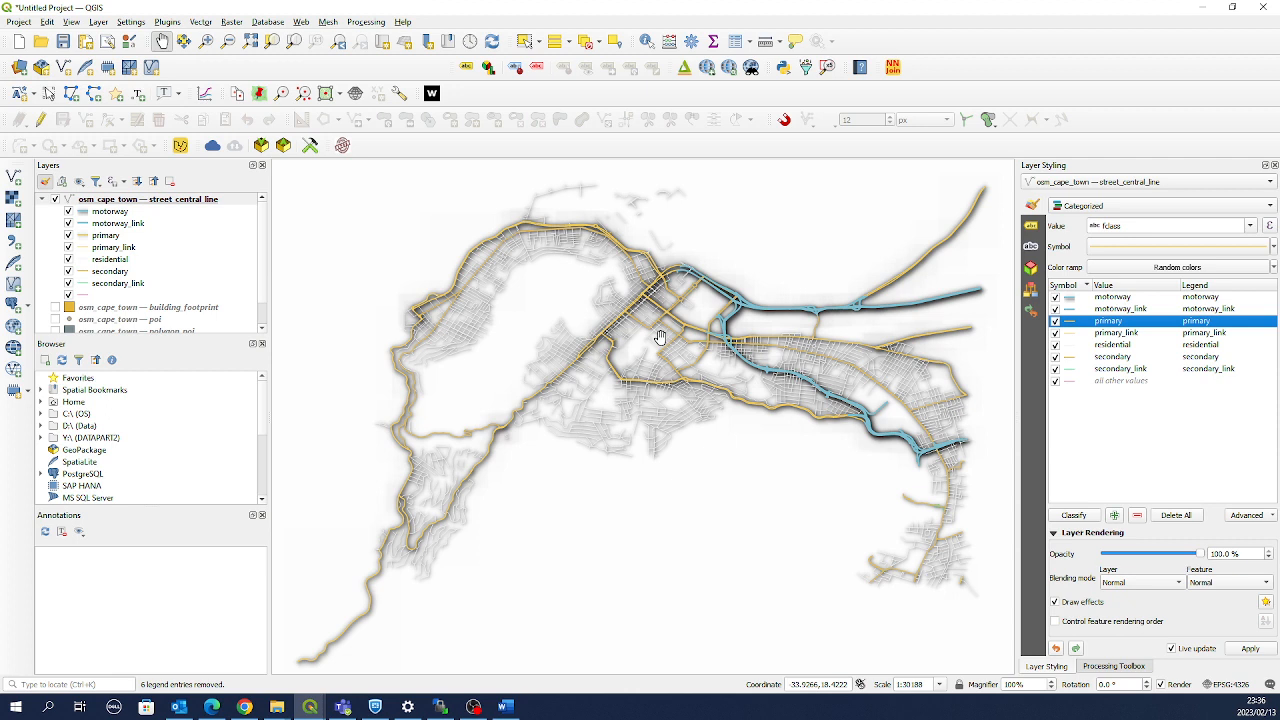
# Collapse the street layer's legend, move the water layer directly below the streets and make it visible
pyautogui.click(41, 200)
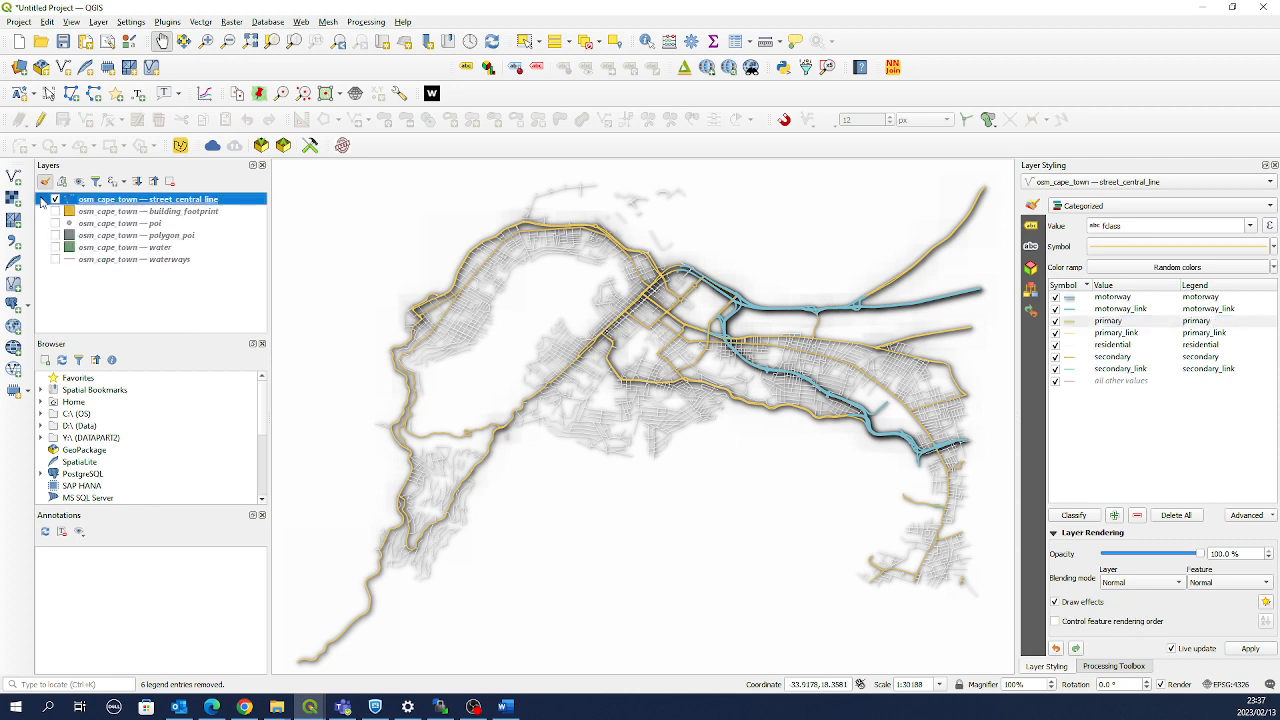
pyautogui.moveTo(104, 250); pyautogui.dragTo(133, 212)
pyautogui.click(56, 211)
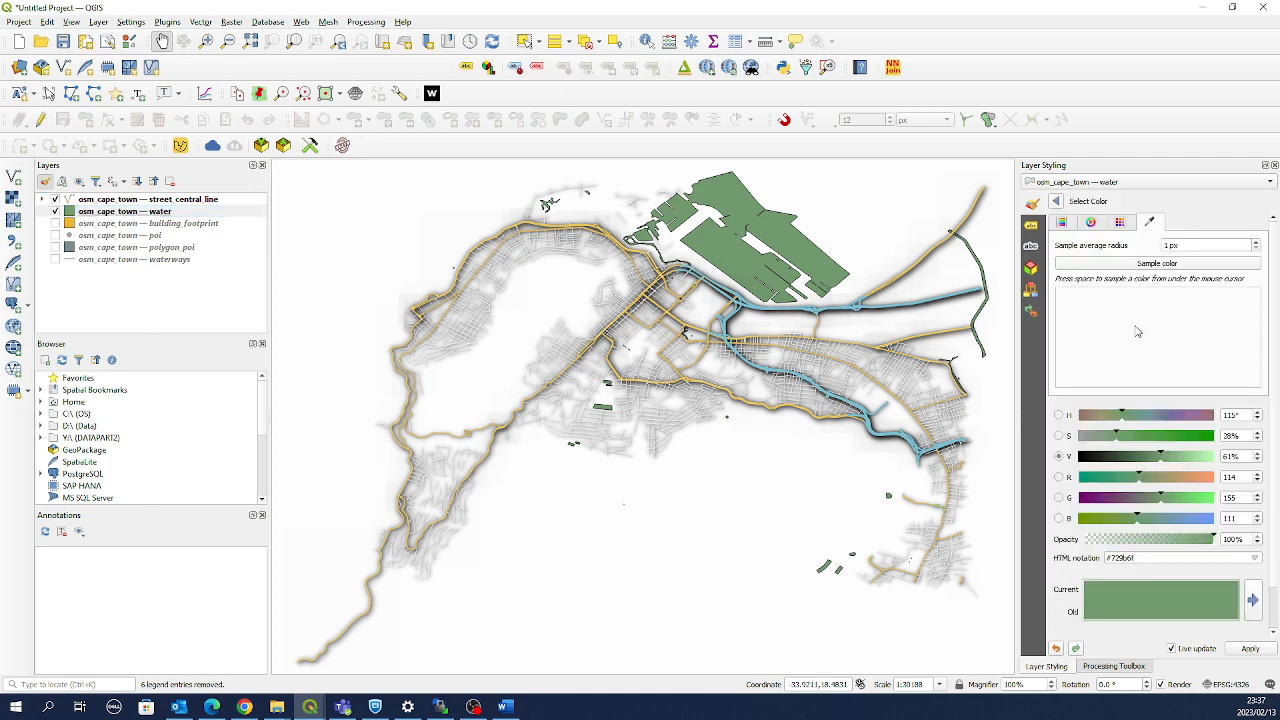
# Change the water layer's fill colour to light blue #77dbff
pyautogui.click(1134, 321)
pyautogui.moveTo(1150, 414); pyautogui.dragTo(1141, 477)
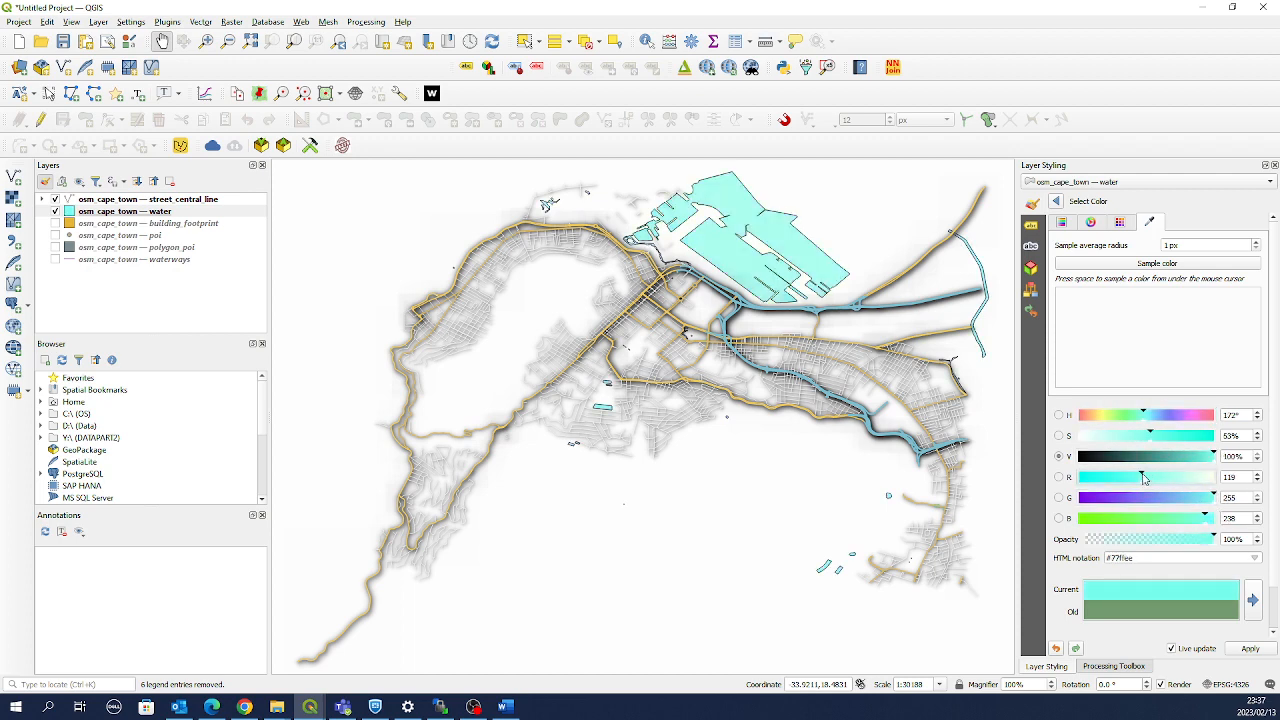
pyautogui.click(1209, 519)
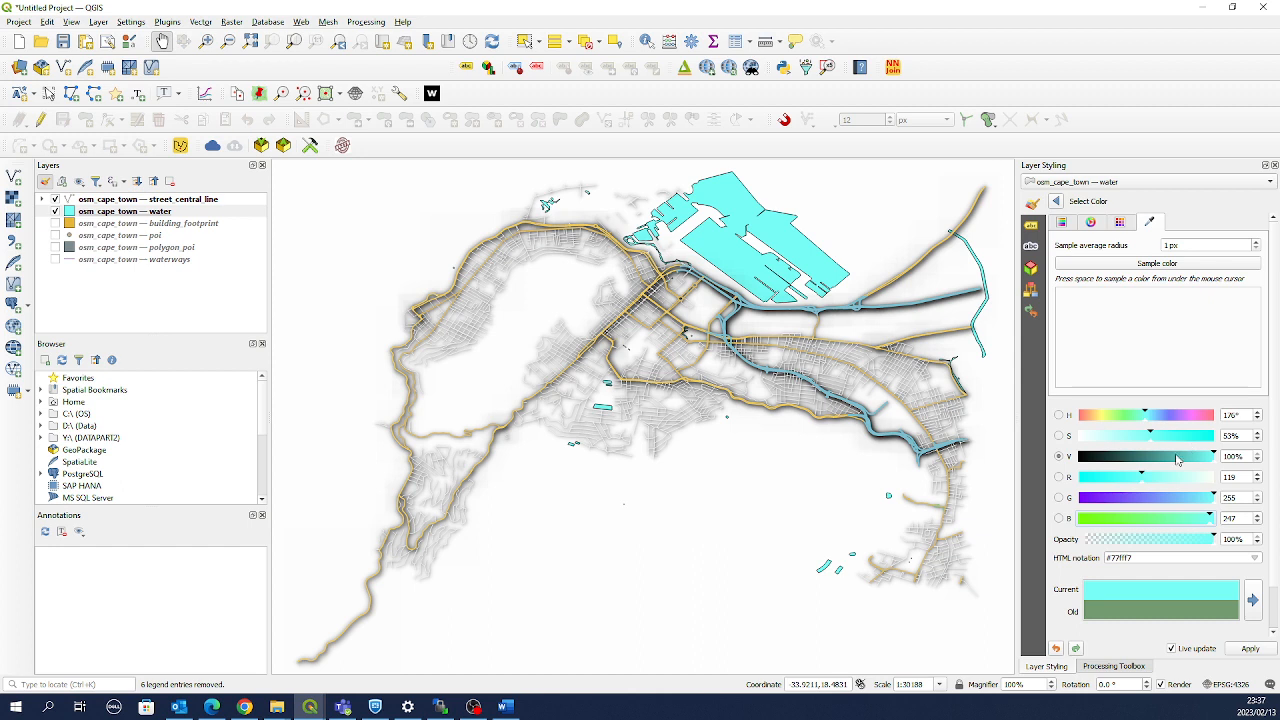
pyautogui.moveTo(1163, 417); pyautogui.dragTo(1153, 420)
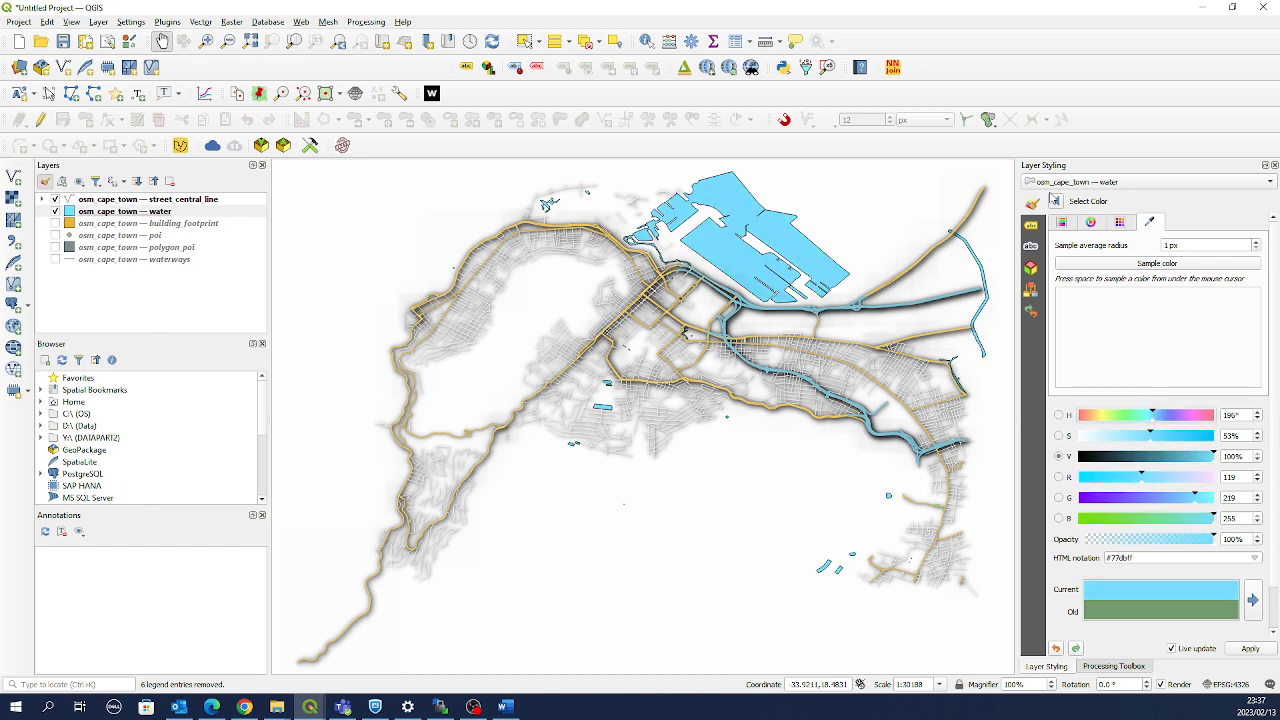
pyautogui.click(1057, 202)
# Remove the outline of the water polygons by setting the simple fill's stroke style to No Pen
pyautogui.click(1178, 237)
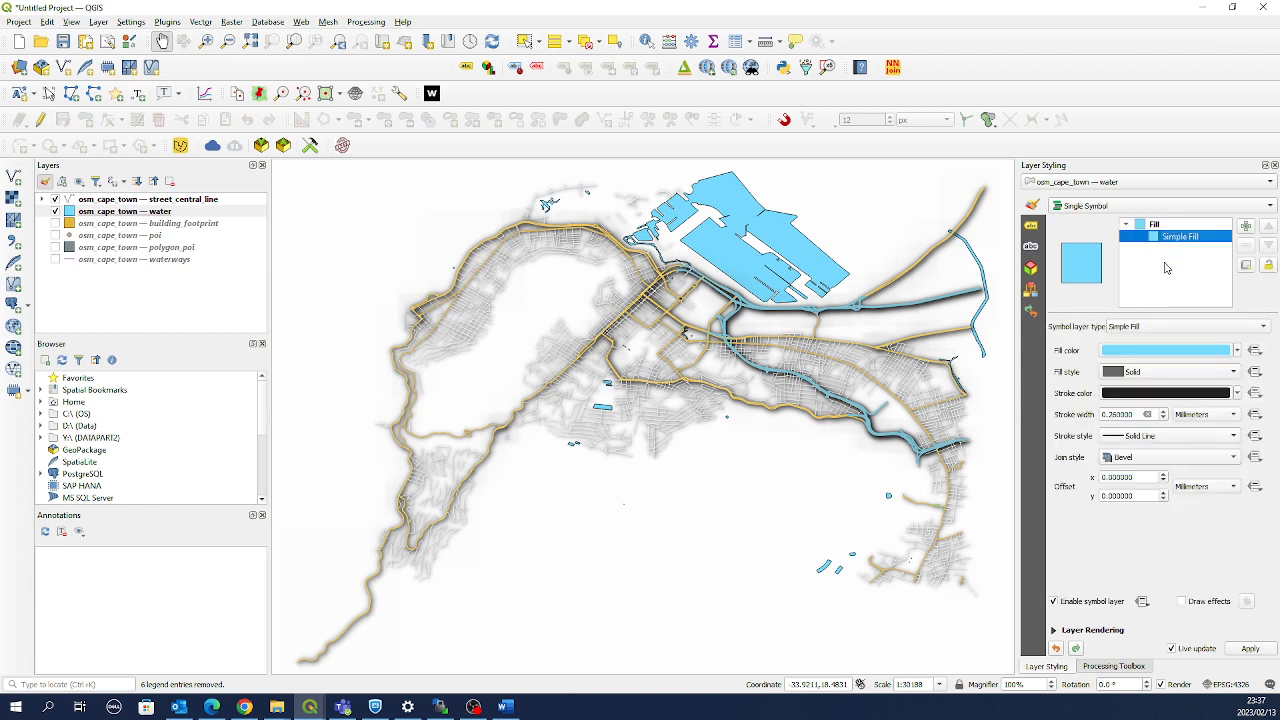
pyautogui.click(1127, 437)
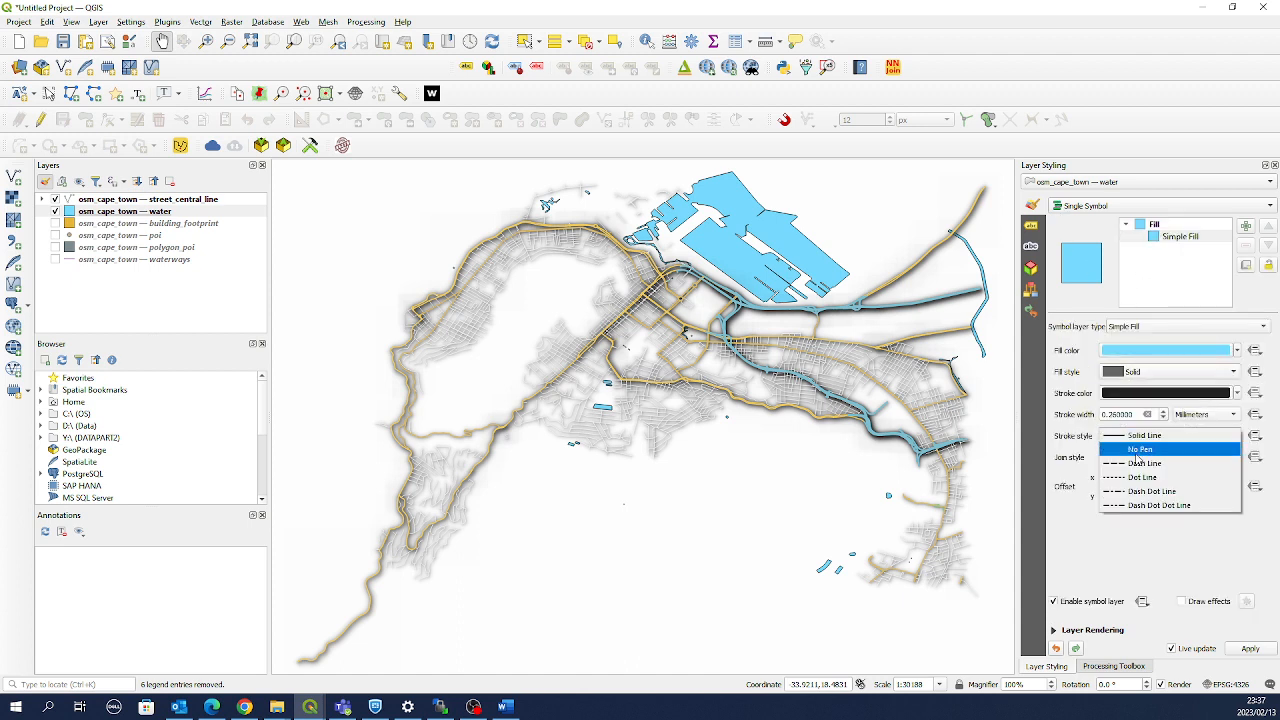
pyautogui.click(1137, 452)
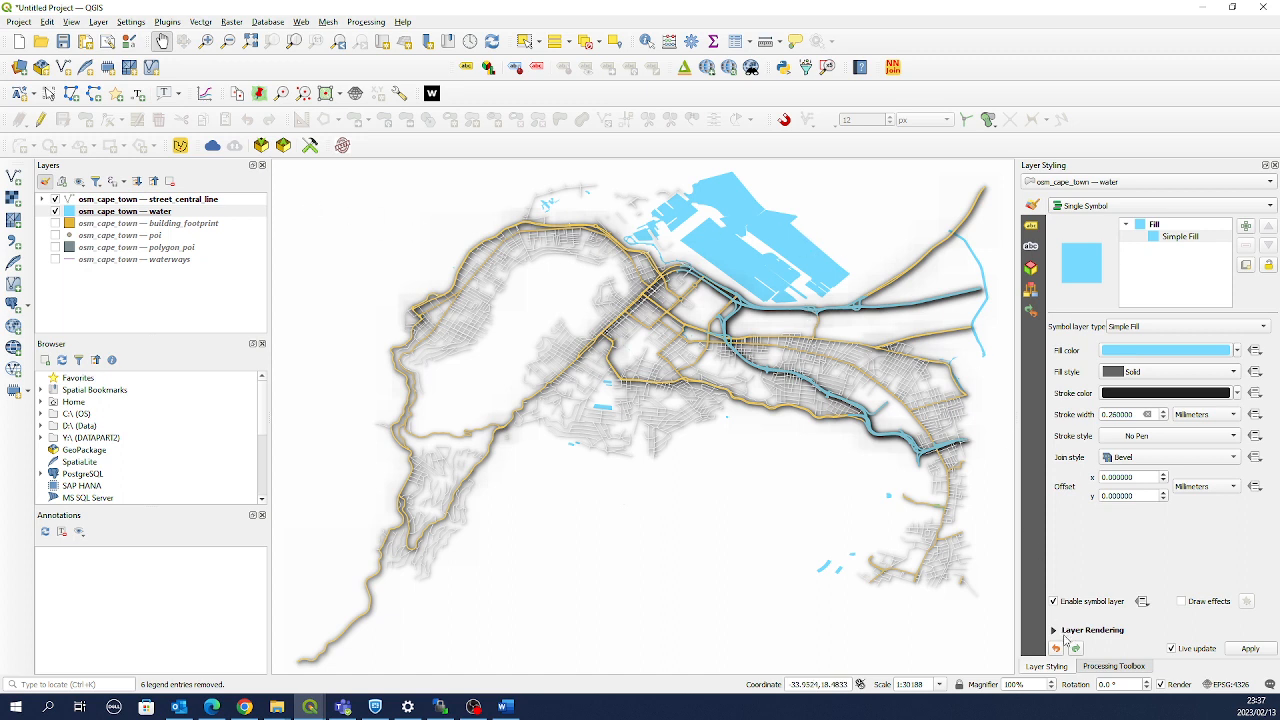
# Enable draw effects in the water layer's rendering settings and turn on the inner shadow
pyautogui.click(1062, 632)
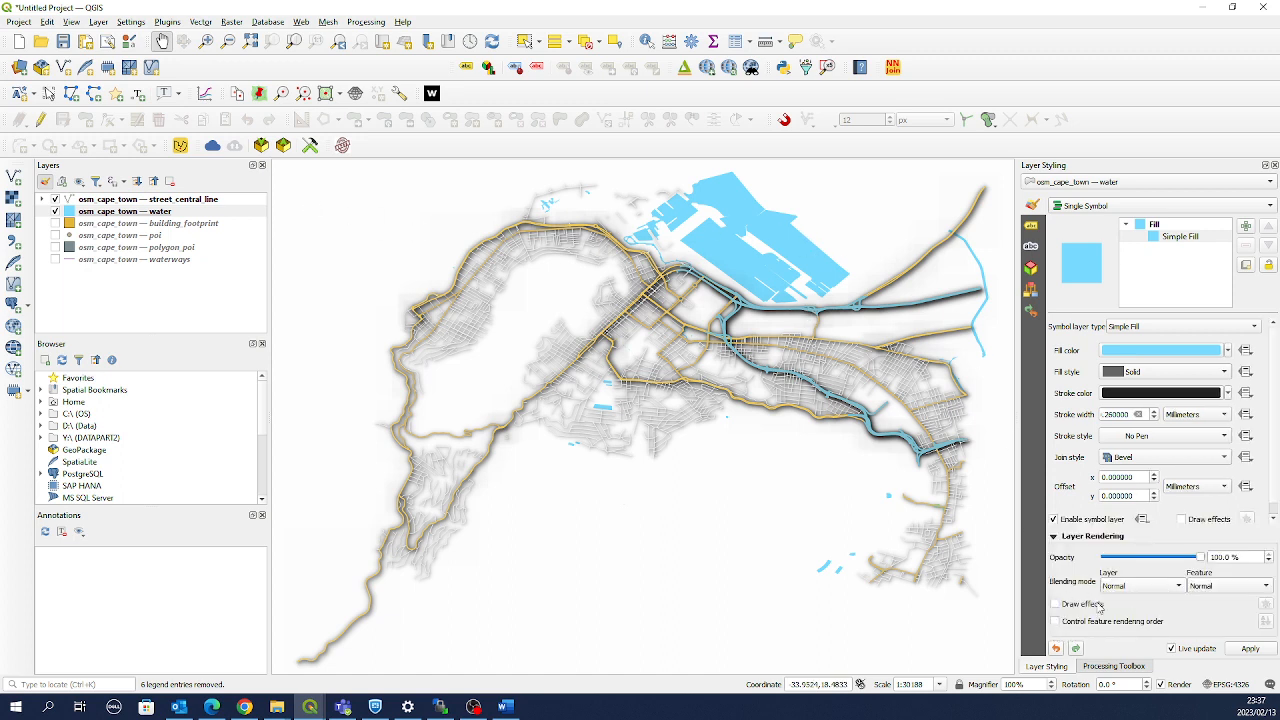
pyautogui.click(1055, 604)
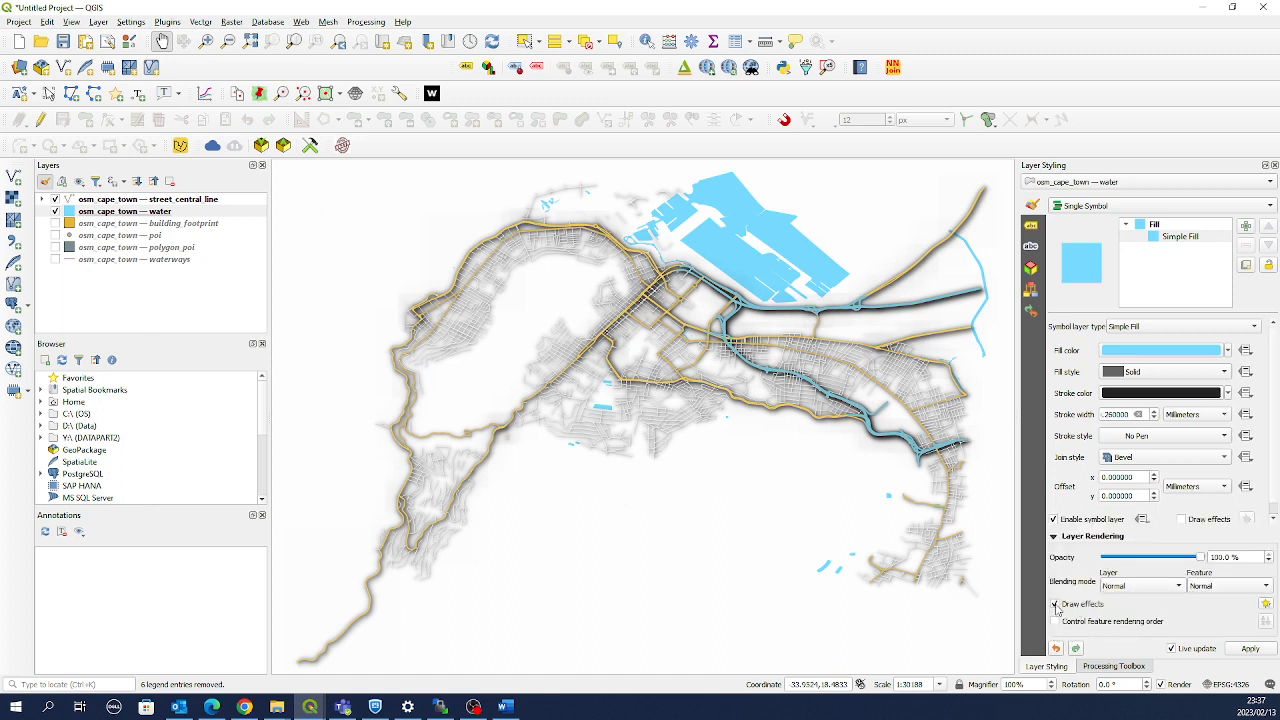
pyautogui.click(1265, 604)
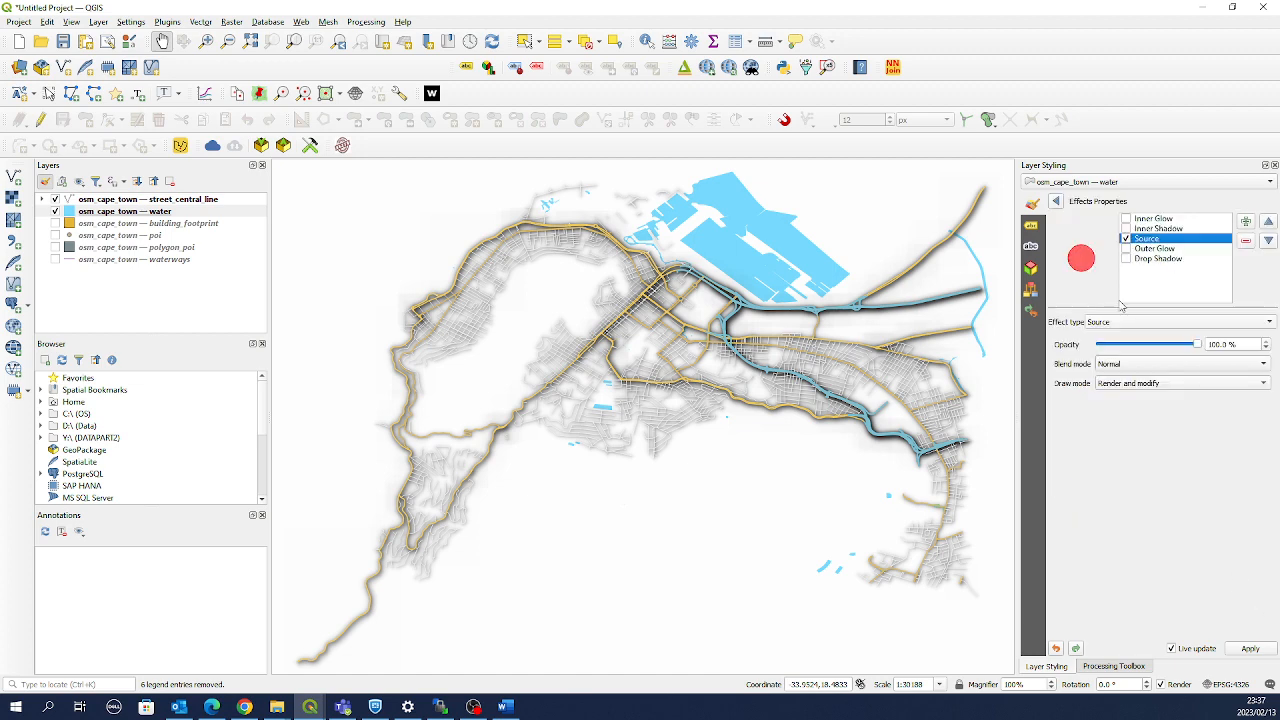
pyautogui.click(1126, 238)
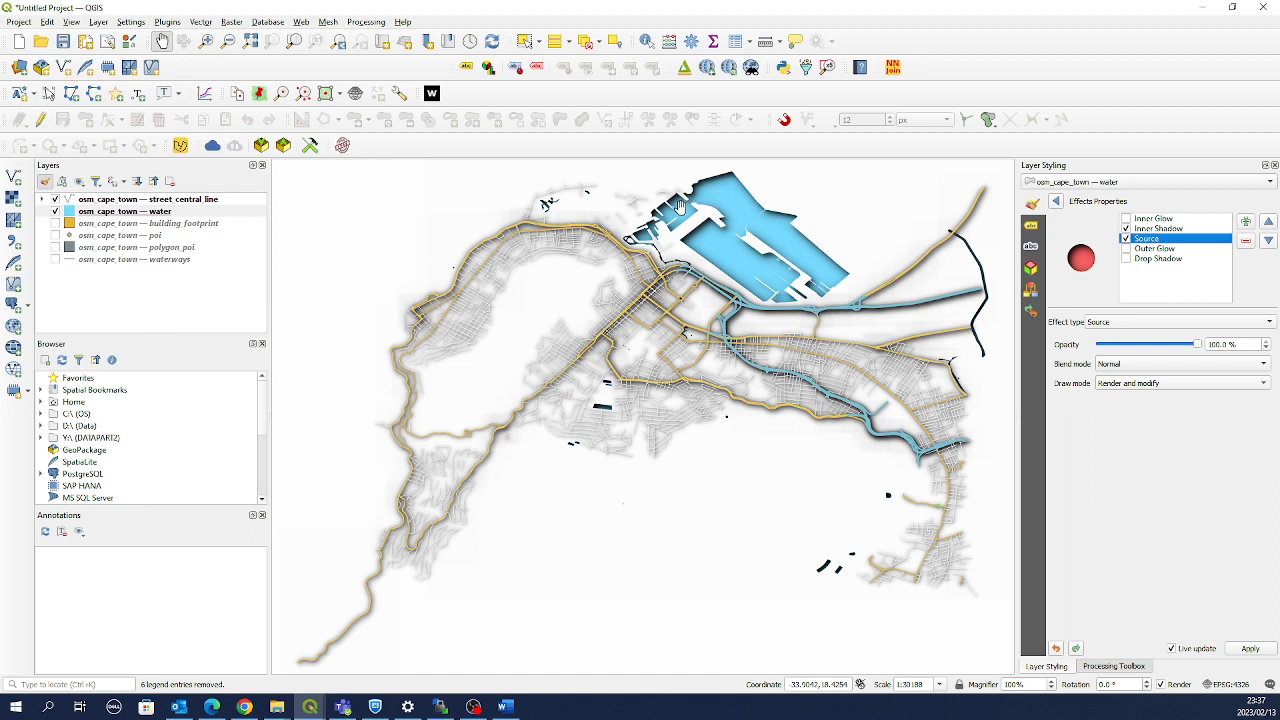
# Set the water inner shadow's colour to dark blue #000070 and its offset angle to -146°
pyautogui.click(1156, 229)
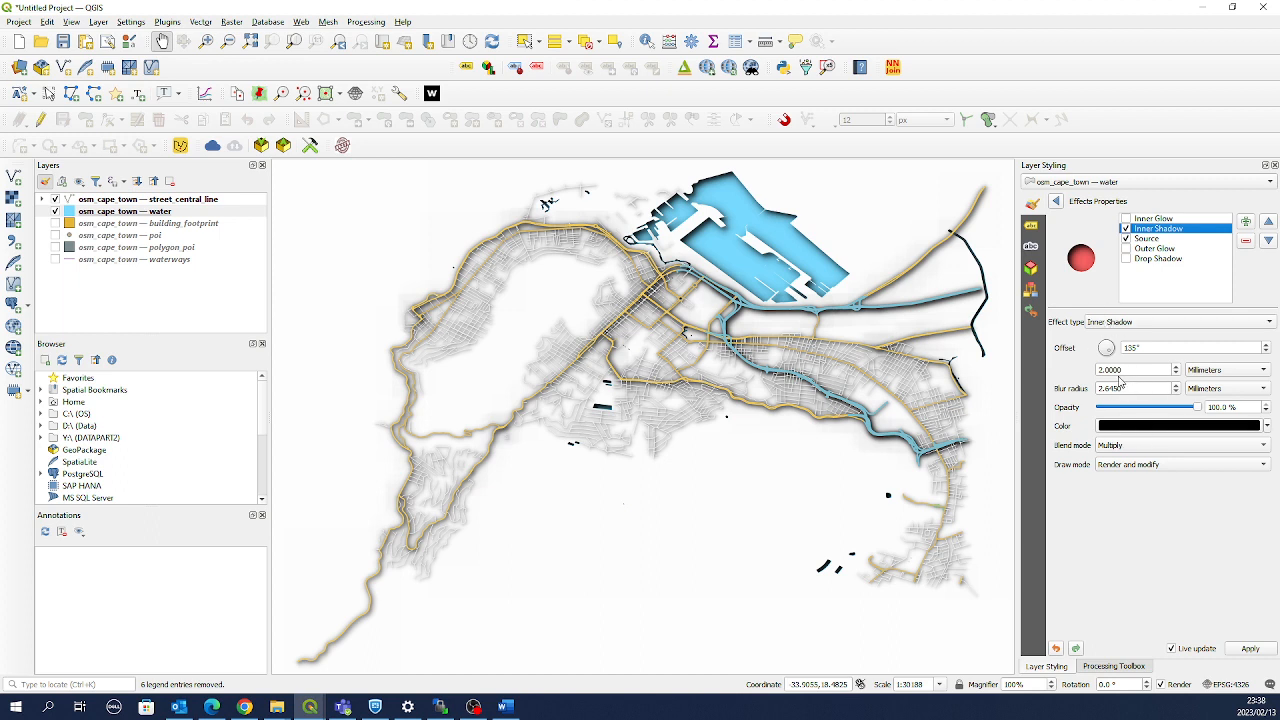
pyautogui.click(1148, 430)
pyautogui.click(1140, 518)
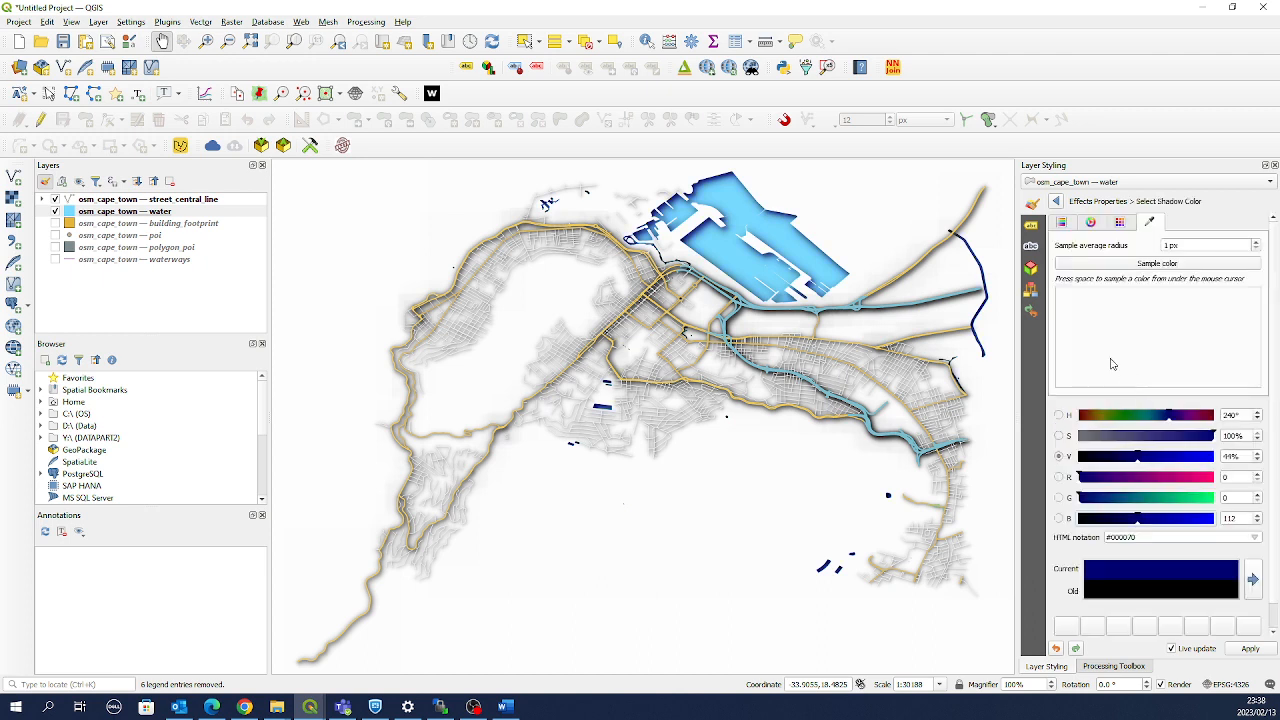
pyautogui.click(1056, 202)
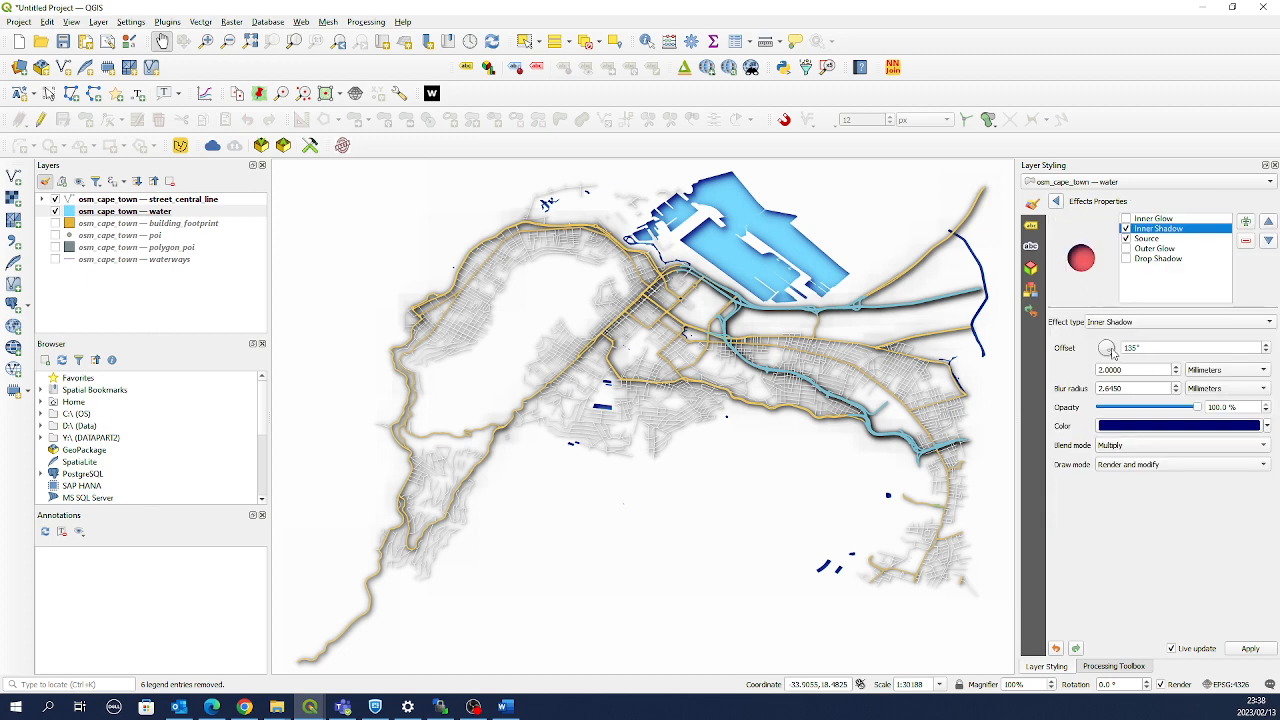
pyautogui.moveTo(1111, 349); pyautogui.dragTo(1102, 353)
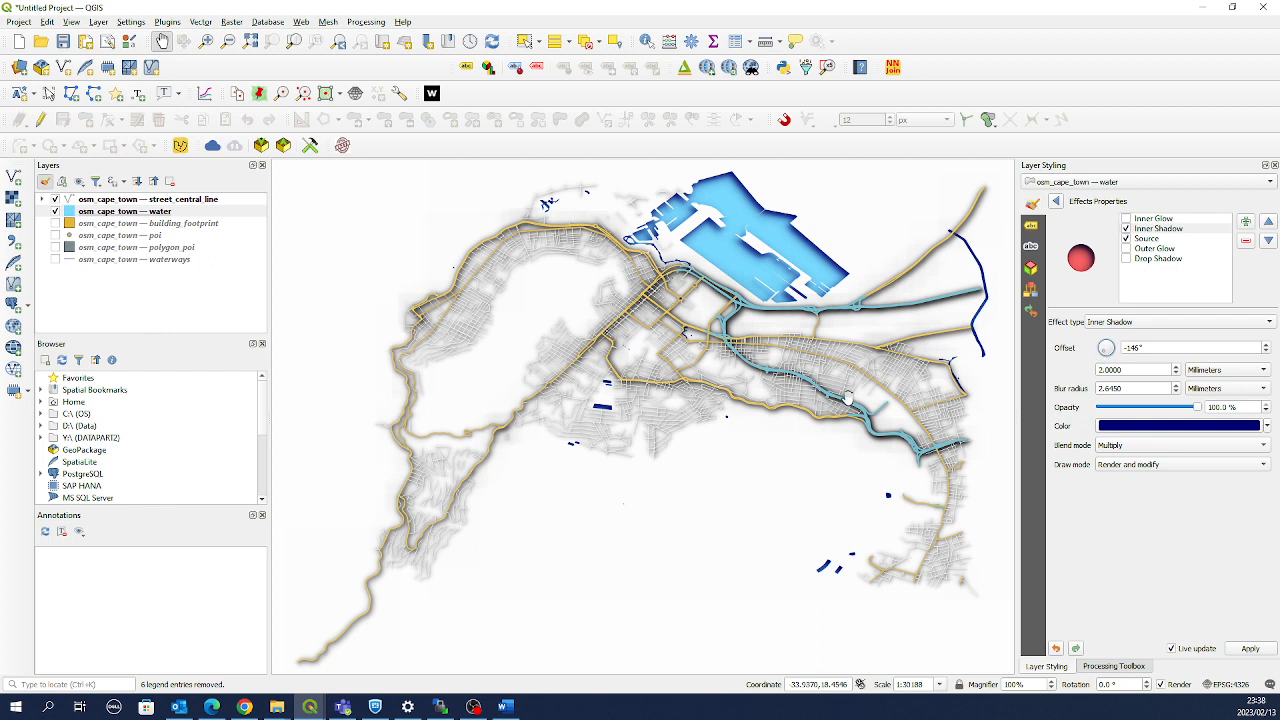
# Try the Darken and Lighten blend modes on the water inner shadow and return it to Multiply
pyautogui.click(1110, 451)
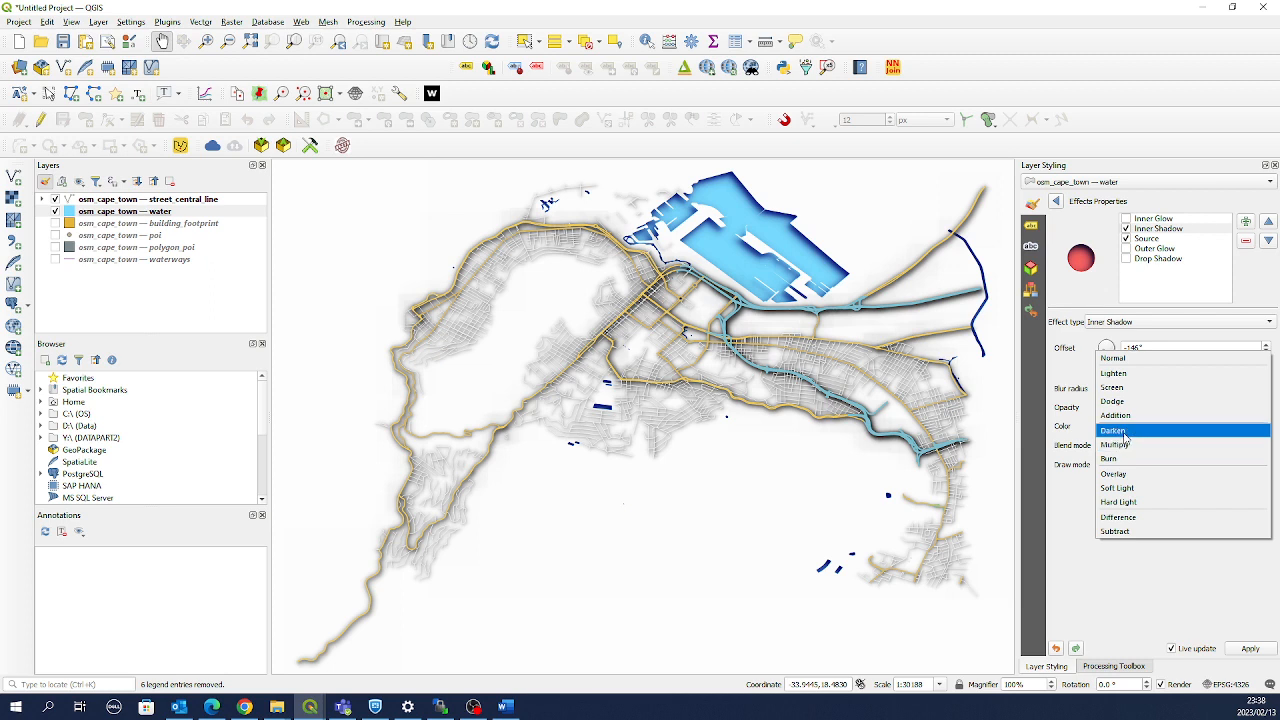
pyautogui.click(1124, 432)
pyautogui.click(1124, 443)
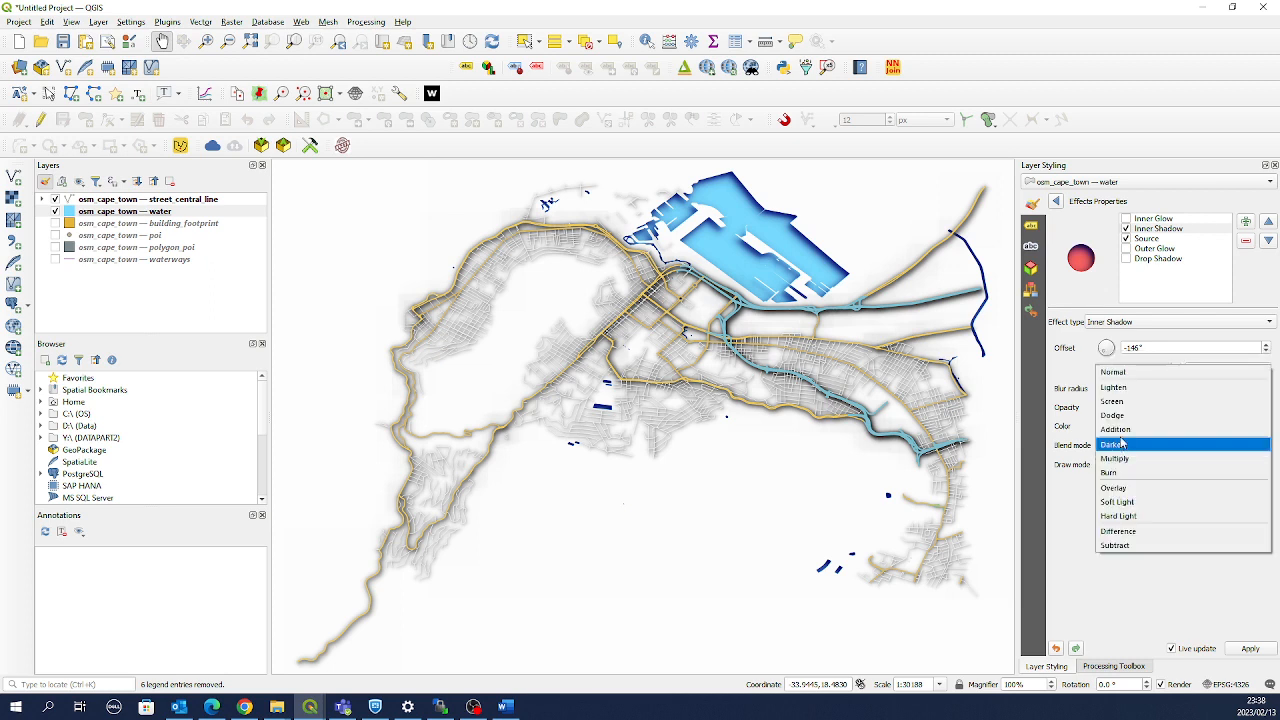
pyautogui.click(1123, 386)
pyautogui.click(1125, 427)
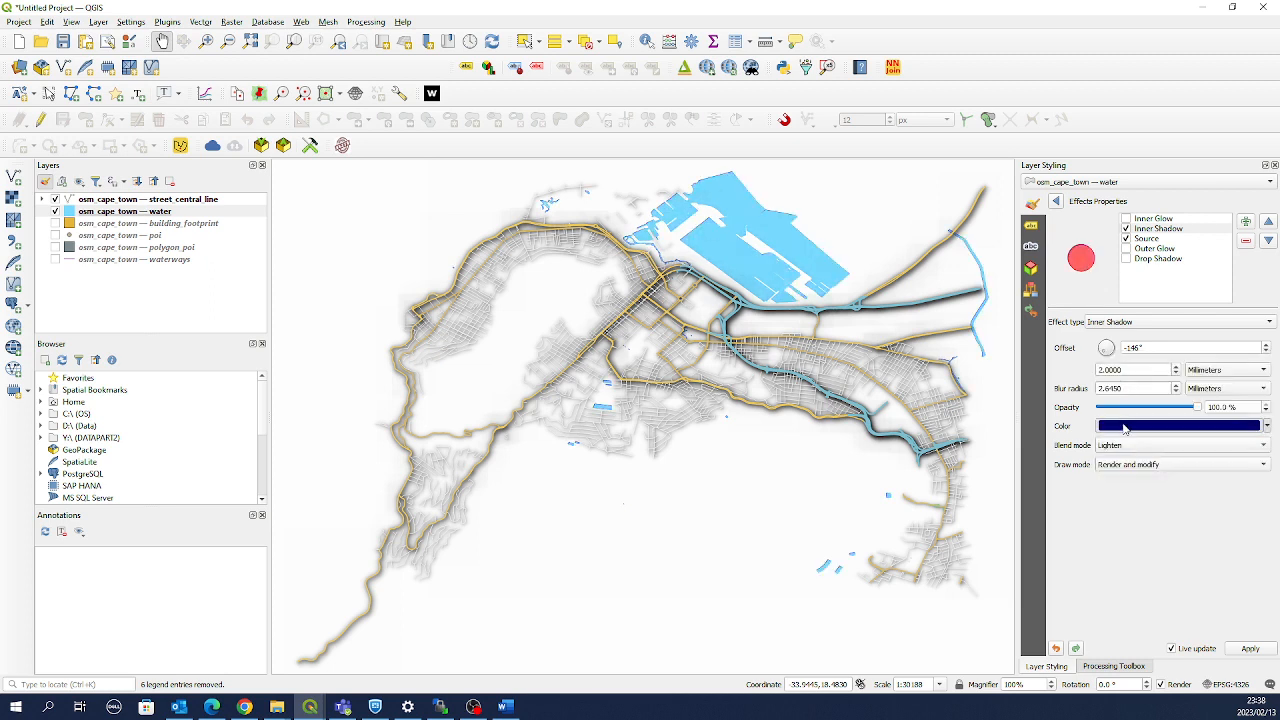
pyautogui.click(1057, 202)
pyautogui.click(1130, 444)
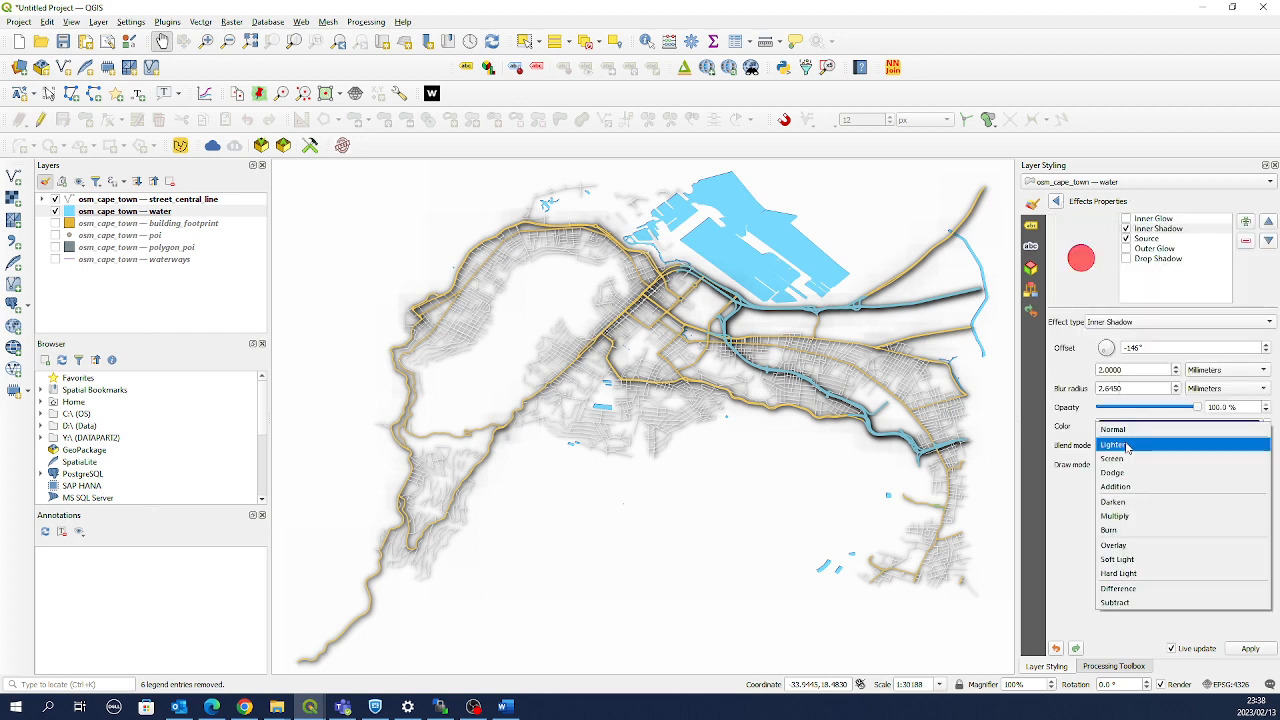
pyautogui.click(1121, 516)
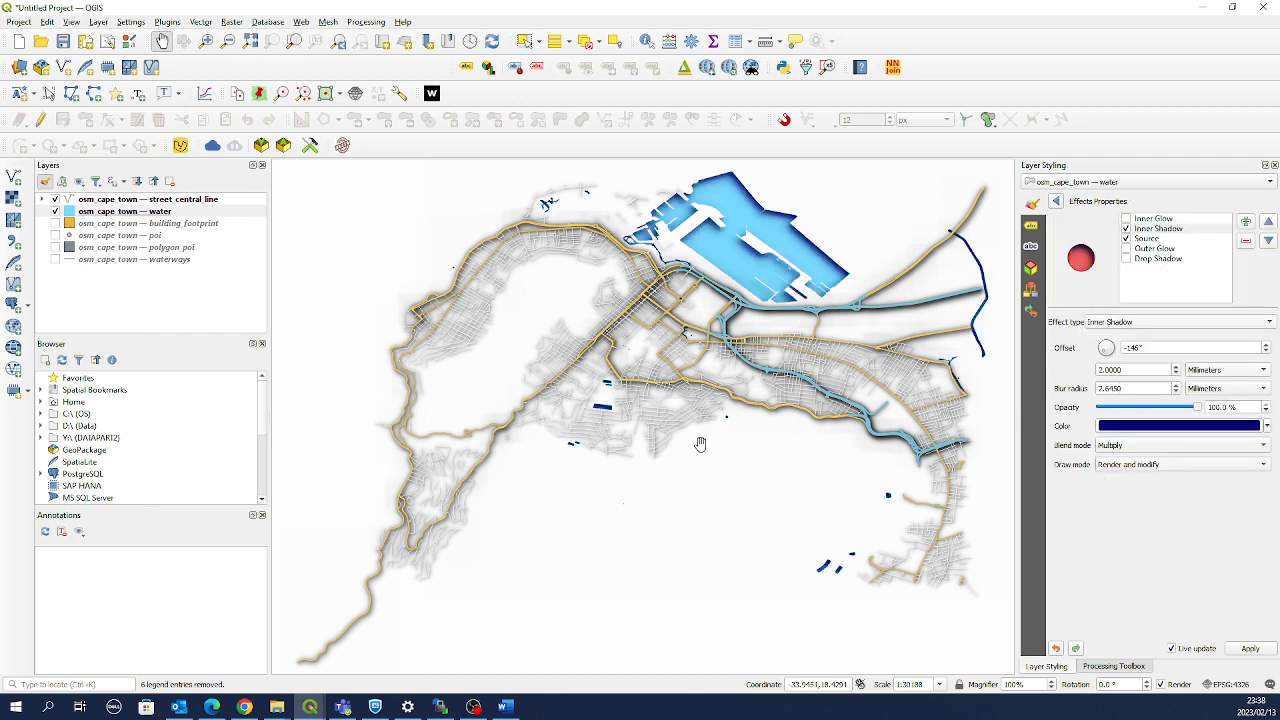
# Set the water inner shadow's offset distance to 1.0 mm and its blur radius to 1.245 mm
pyautogui.click(1056, 201)
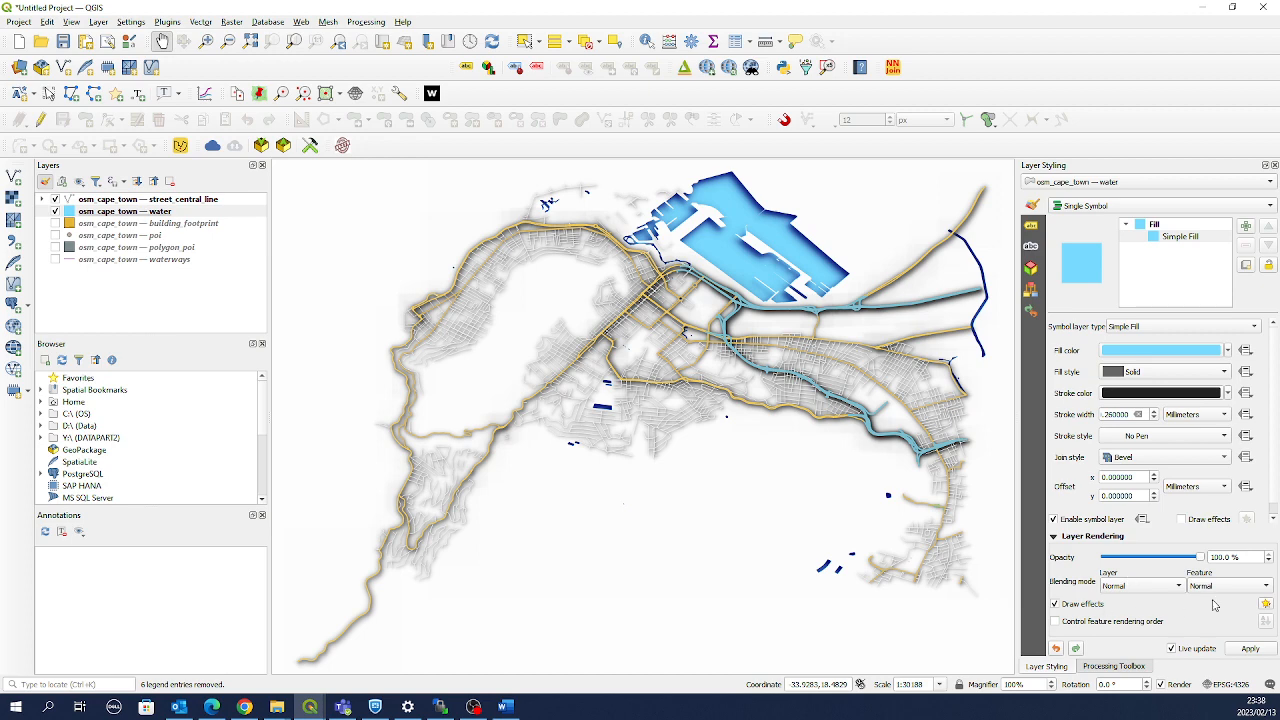
pyautogui.click(1266, 605)
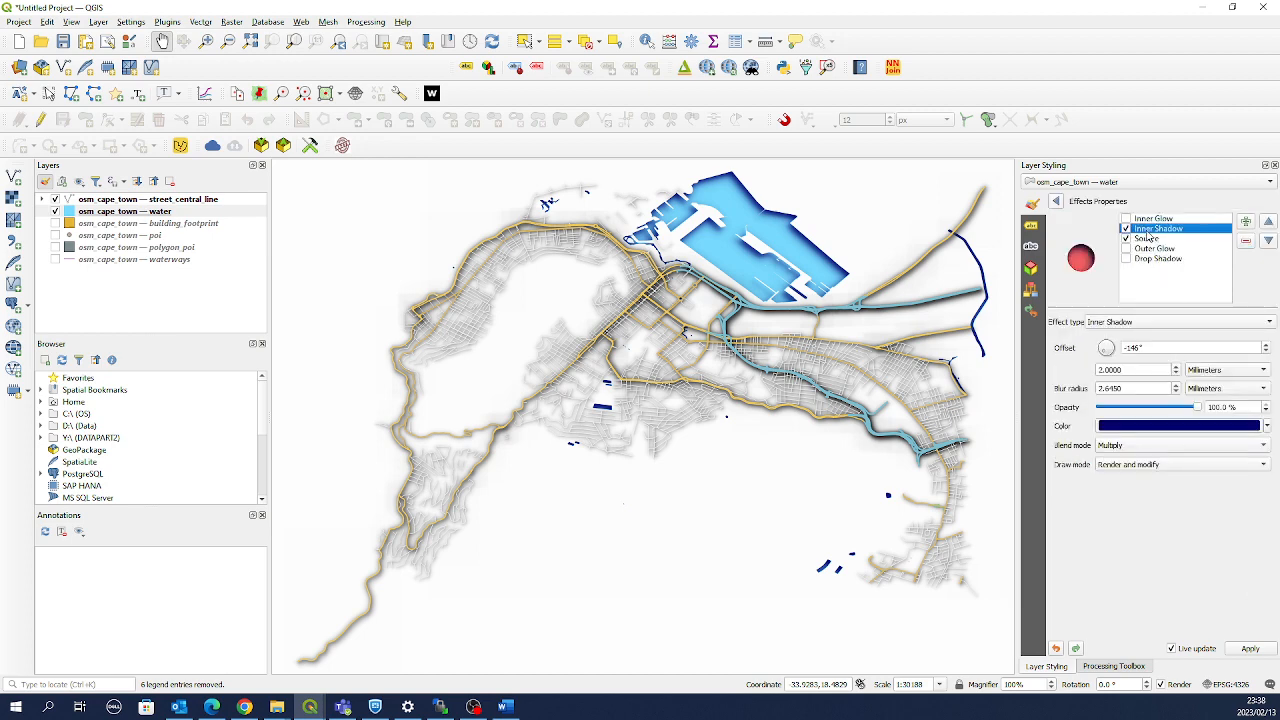
pyautogui.click(1176, 373)
pyautogui.click(1177, 373)
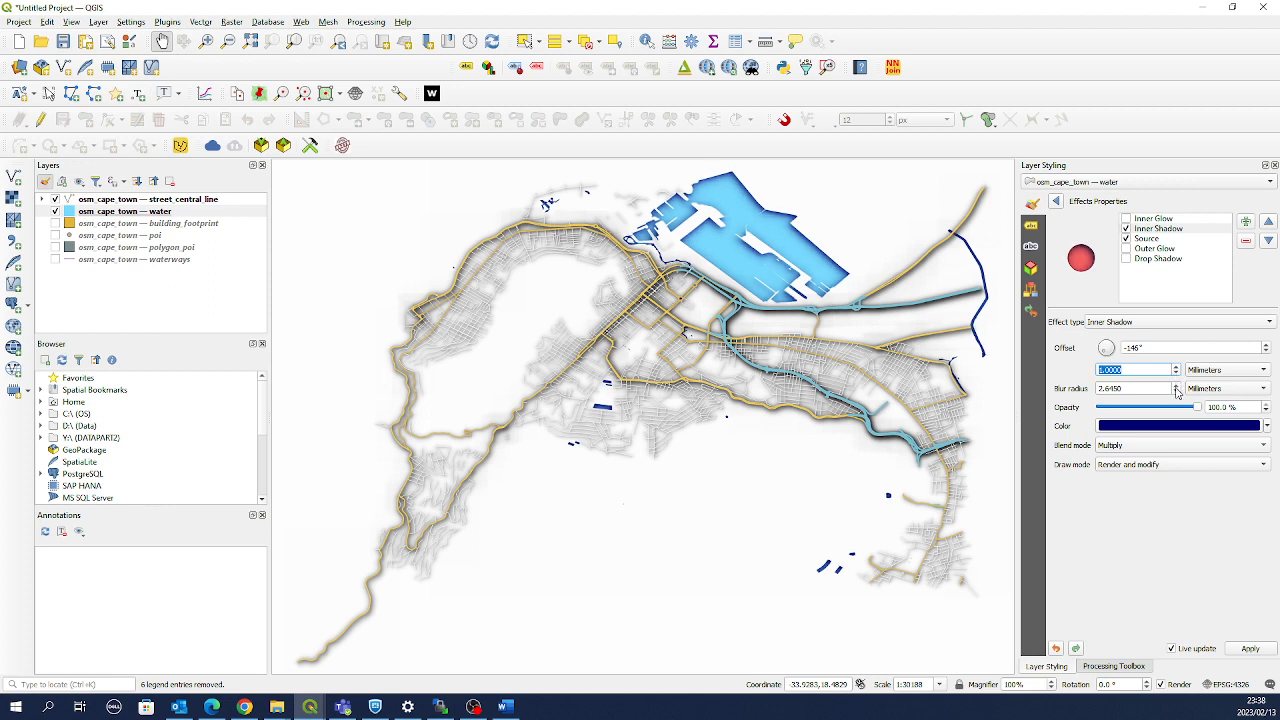
pyautogui.click(1177, 392)
pyautogui.click(1176, 392)
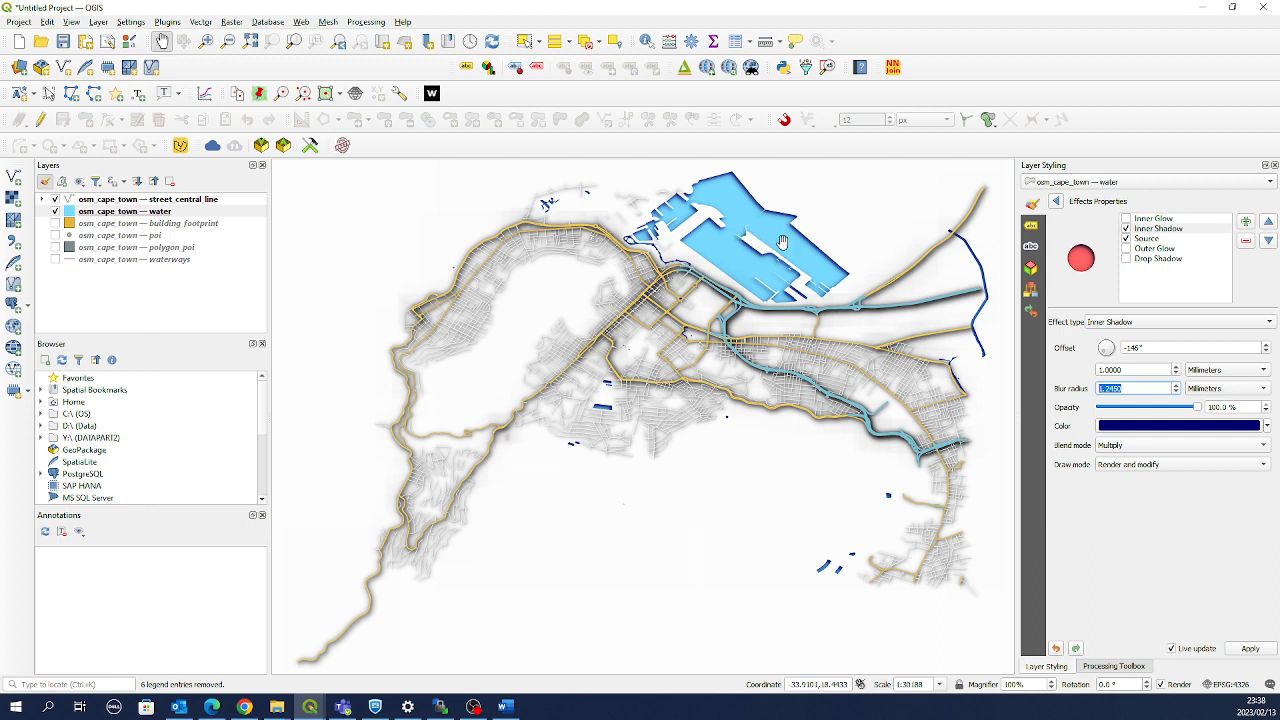
# Move the building footprint layer above the street layer and make it visible
pyautogui.moveTo(119, 228); pyautogui.dragTo(101, 209)
pyautogui.click(104, 204)
pyautogui.click(56, 200)
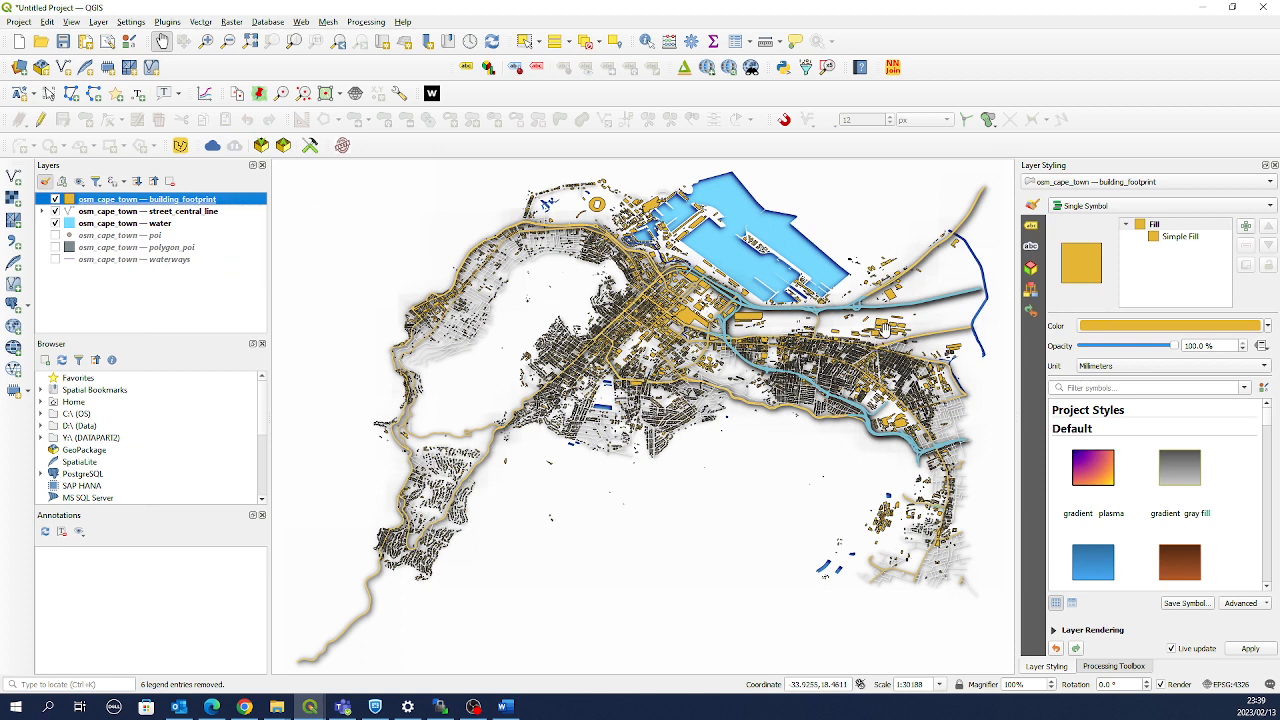
# Change the building footprint fill to light grey #c0c0c0 and inspect the city centre buildings up close
pyautogui.click(1154, 329)
pyautogui.moveTo(1091, 416); pyautogui.dragTo(1075, 438)
pyautogui.moveTo(1177, 458)
pyautogui.mouseDown()
pyautogui.moveTo(1165, 458)
pyautogui.moveTo(1182, 458)
pyautogui.mouseUp()
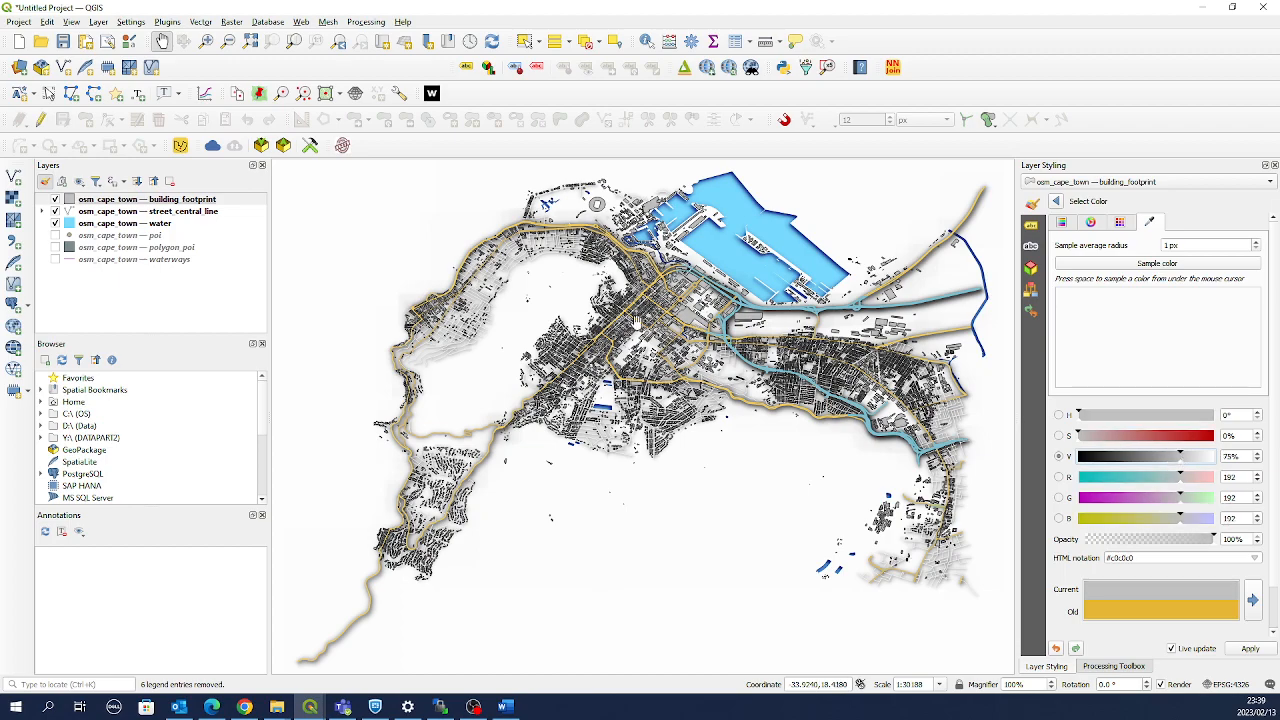
pyautogui.scroll(2, 629, 320)
pyautogui.moveTo(637, 298); pyautogui.dragTo(633, 383)
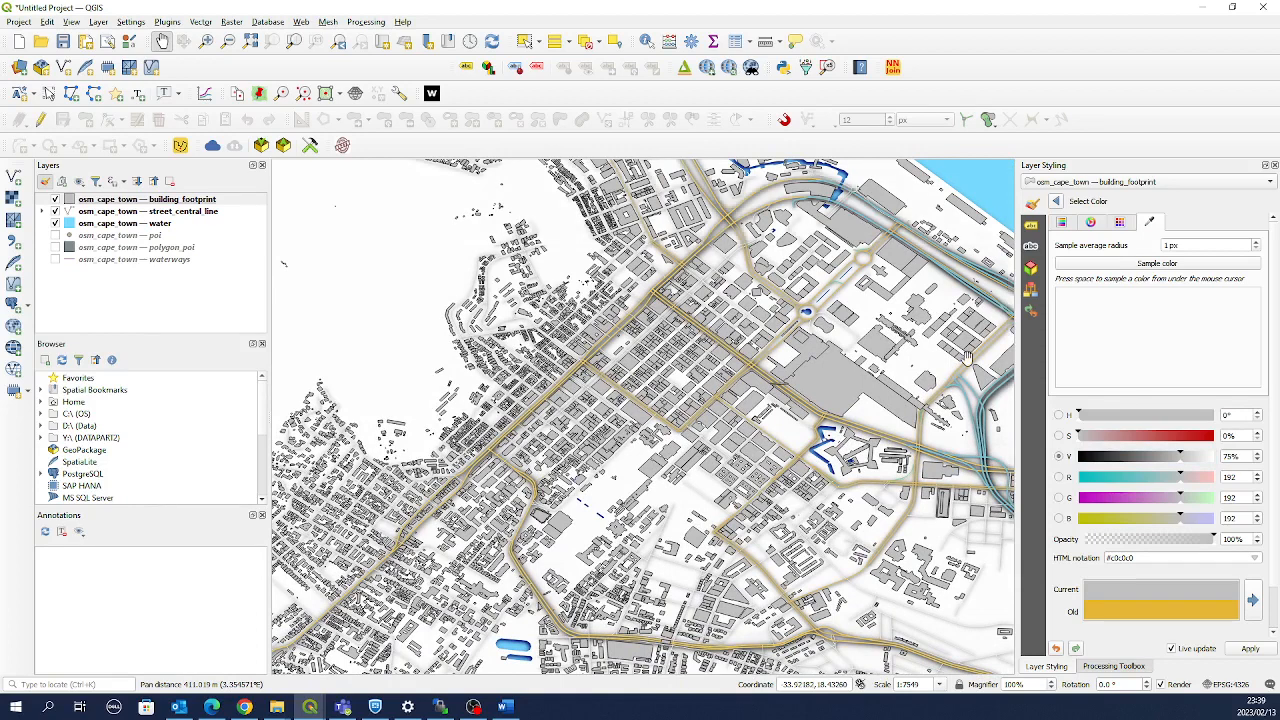
# Enable draw effects on the building footprint layer and turn on its drop shadow for editing
pyautogui.click(1056, 201)
pyautogui.click(1055, 632)
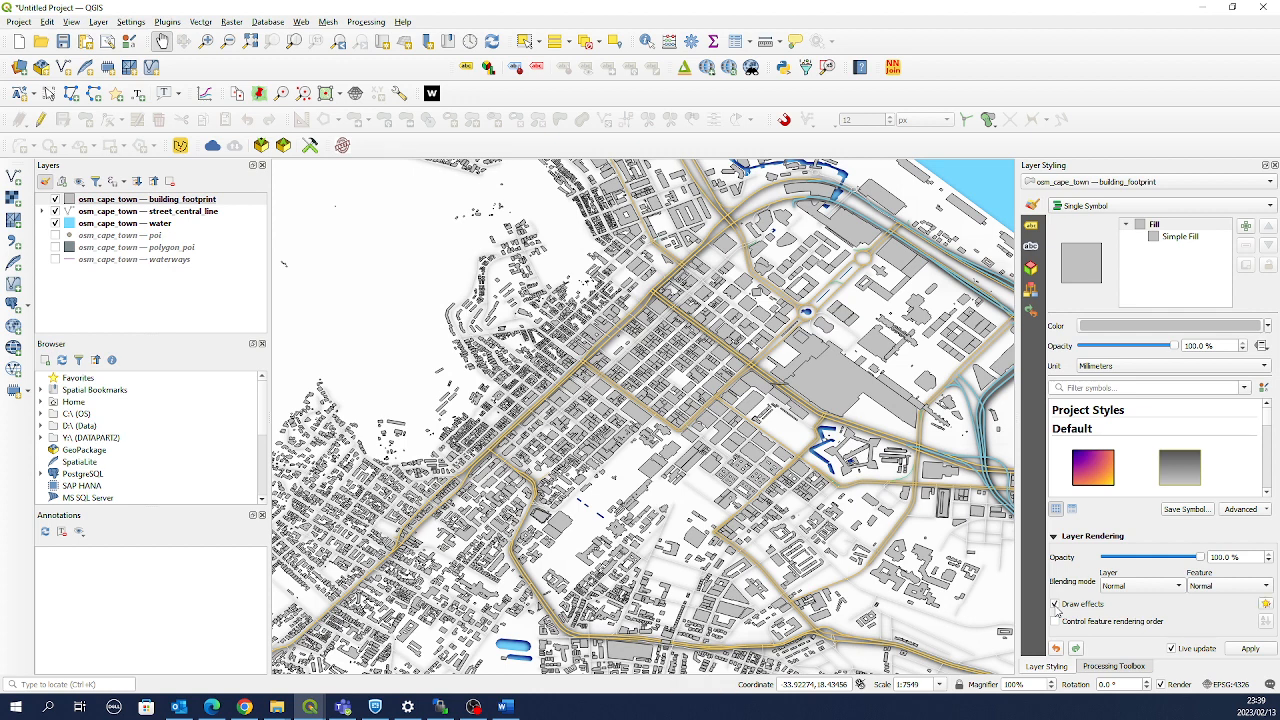
pyautogui.click(1265, 603)
pyautogui.click(1127, 259)
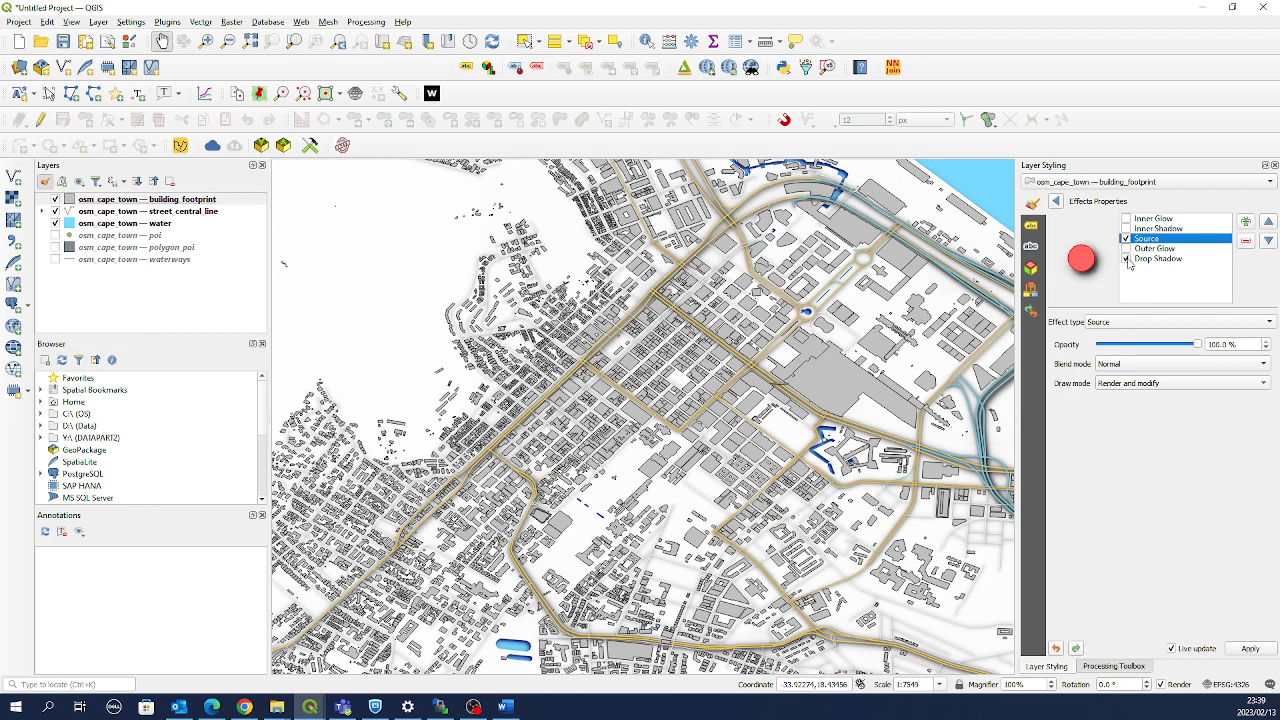
pyautogui.click(1143, 259)
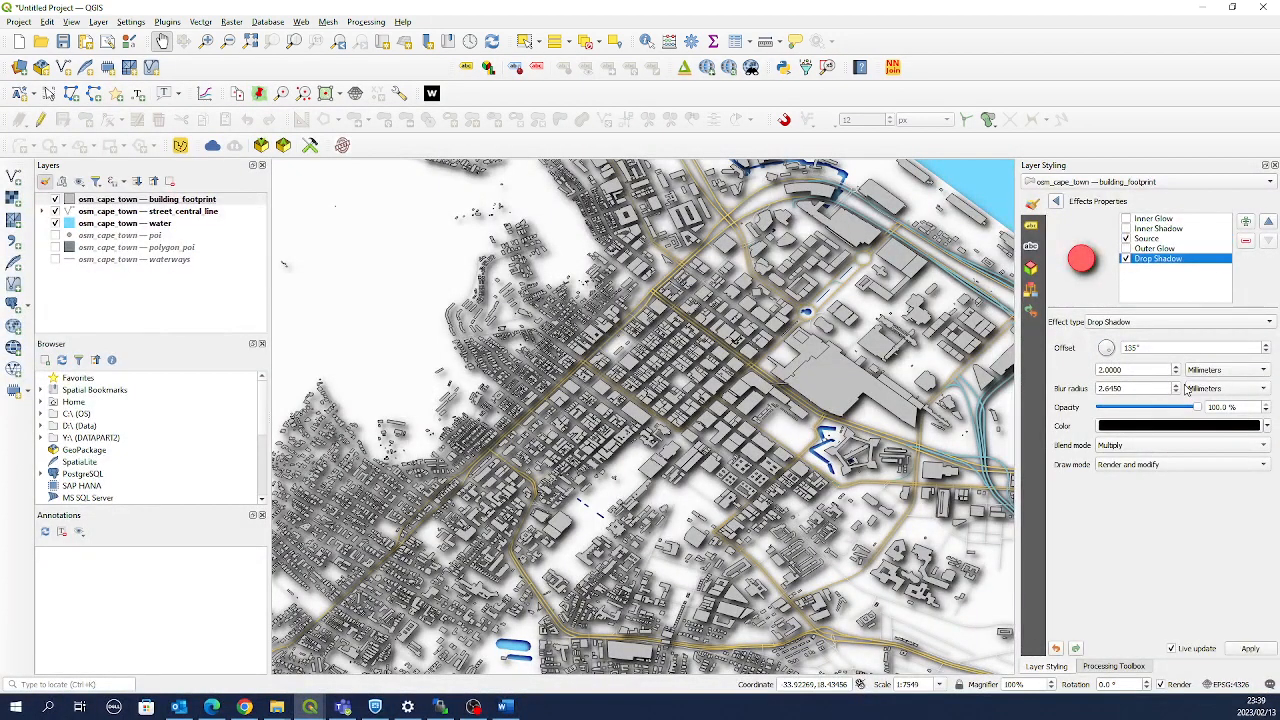
# Set the building drop shadow's offset distance to 0.8 mm and blur radius to 0.845 mm, and check it at several scales
pyautogui.click(1176, 373)
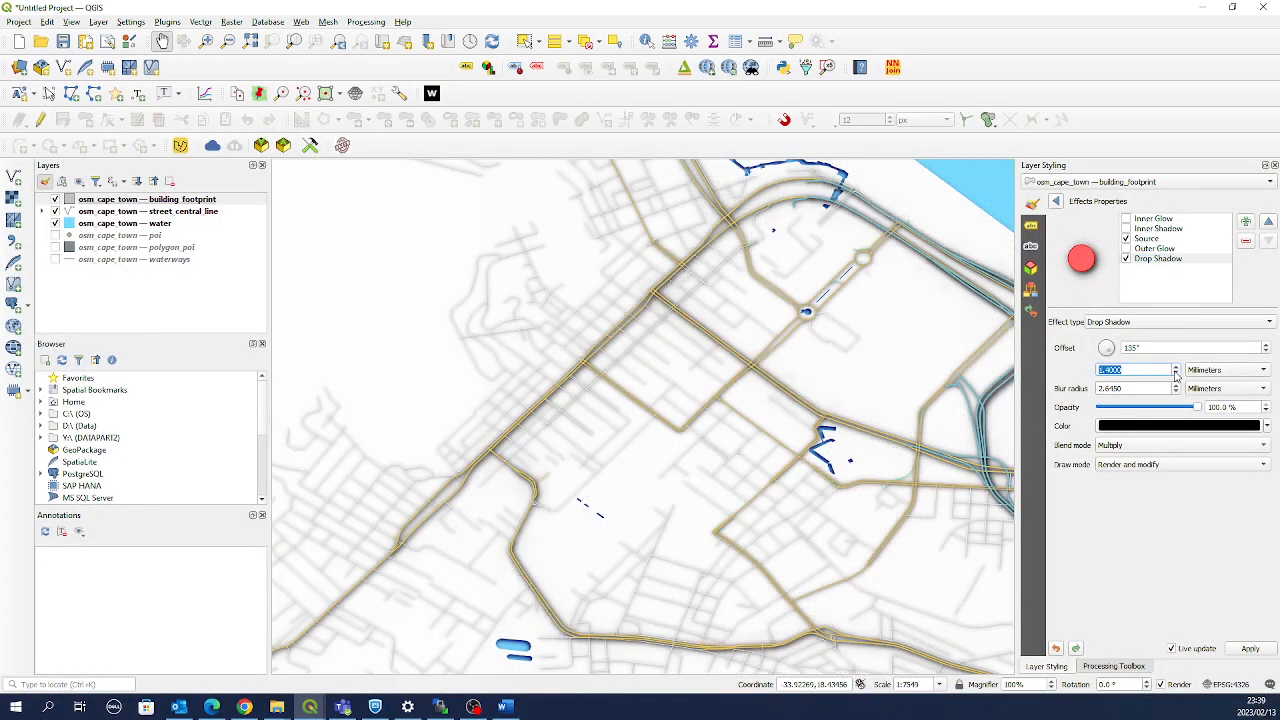
pyautogui.click(1176, 373)
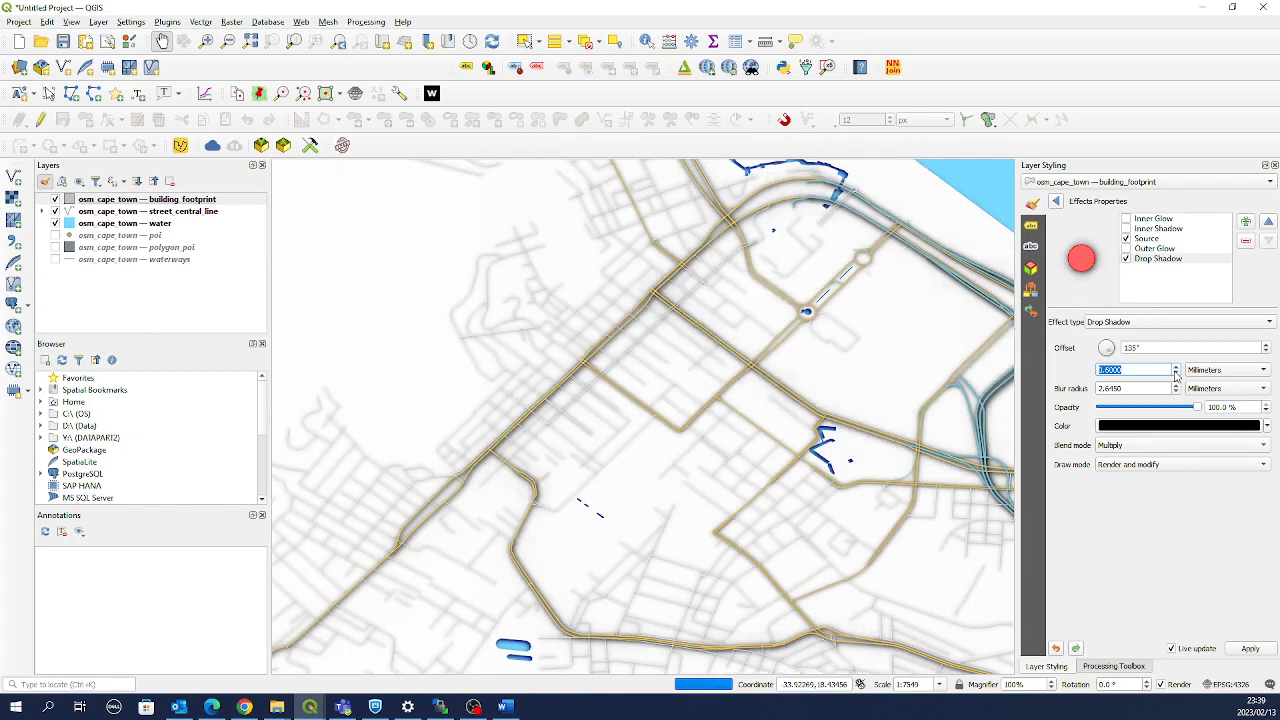
pyautogui.click(1176, 392)
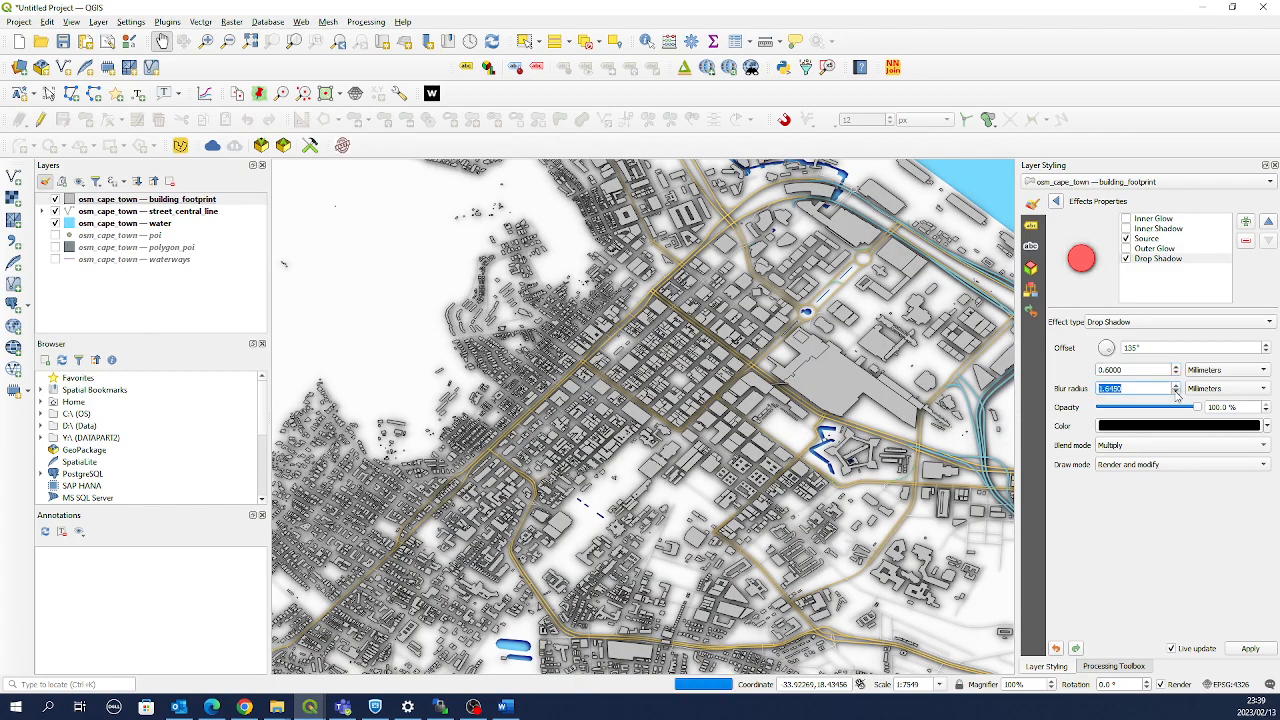
pyautogui.click(1176, 392)
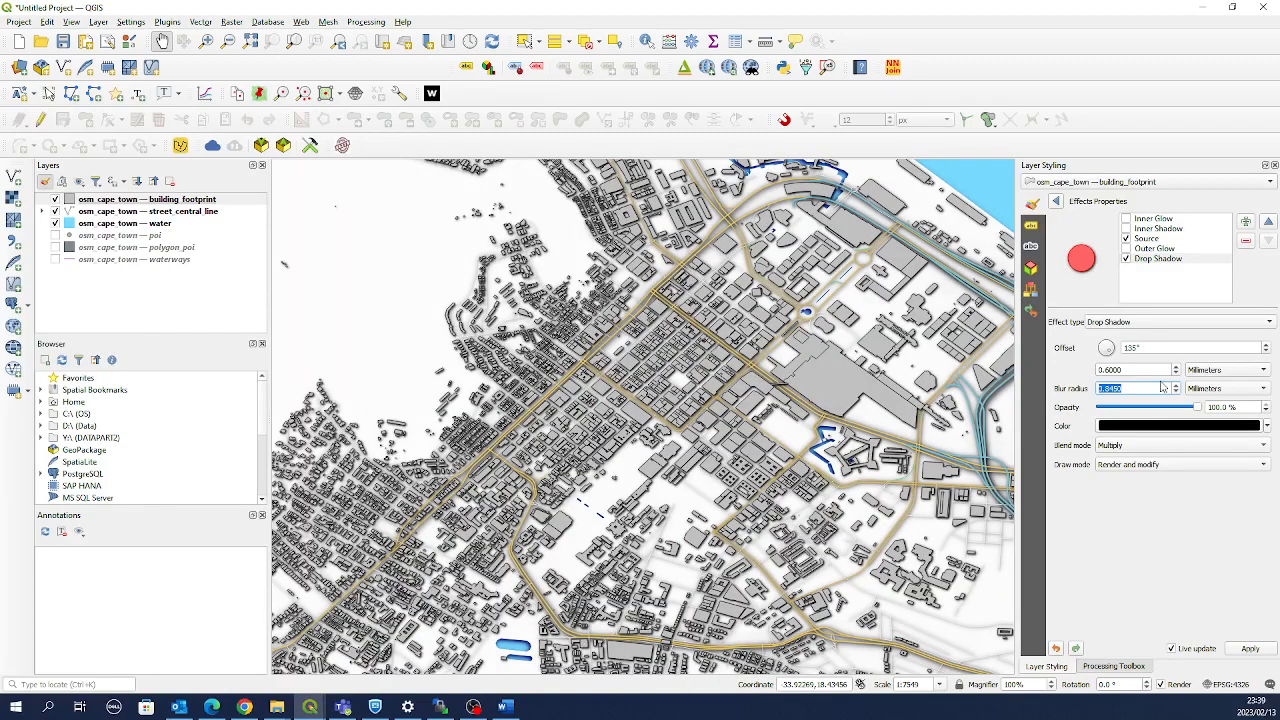
pyautogui.click(1176, 366)
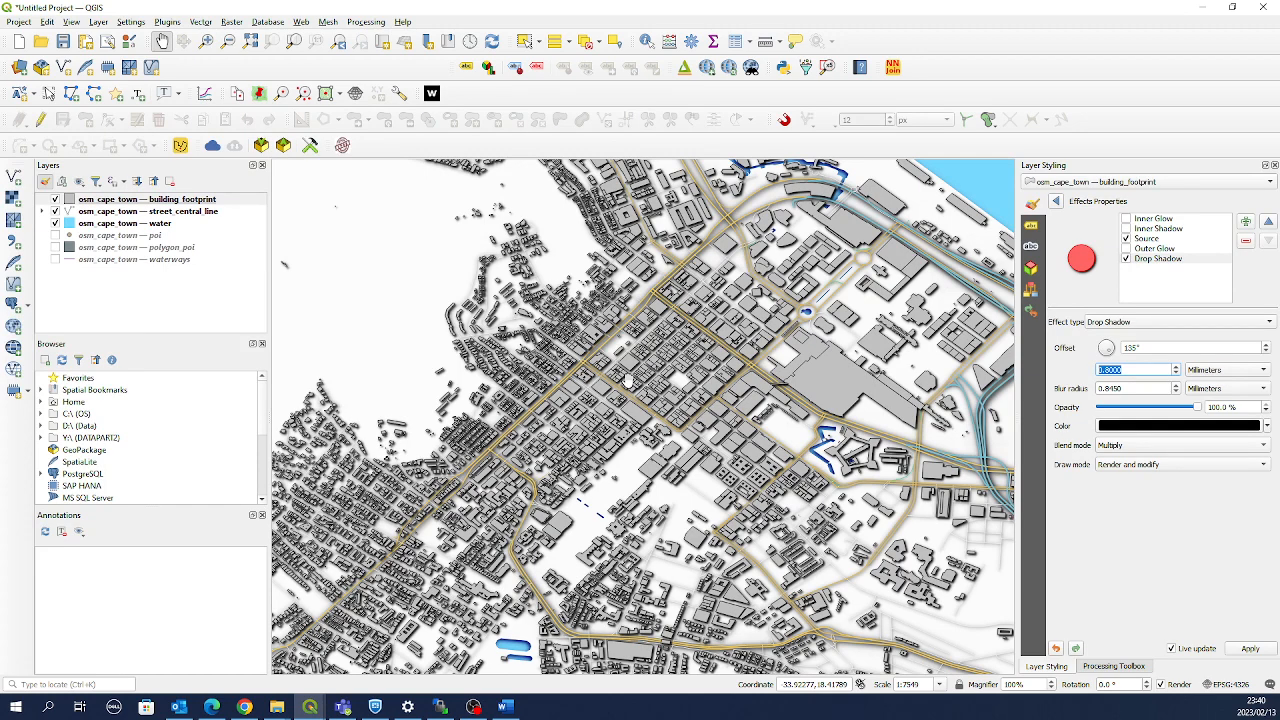
pyautogui.scroll(-3, 643, 417)
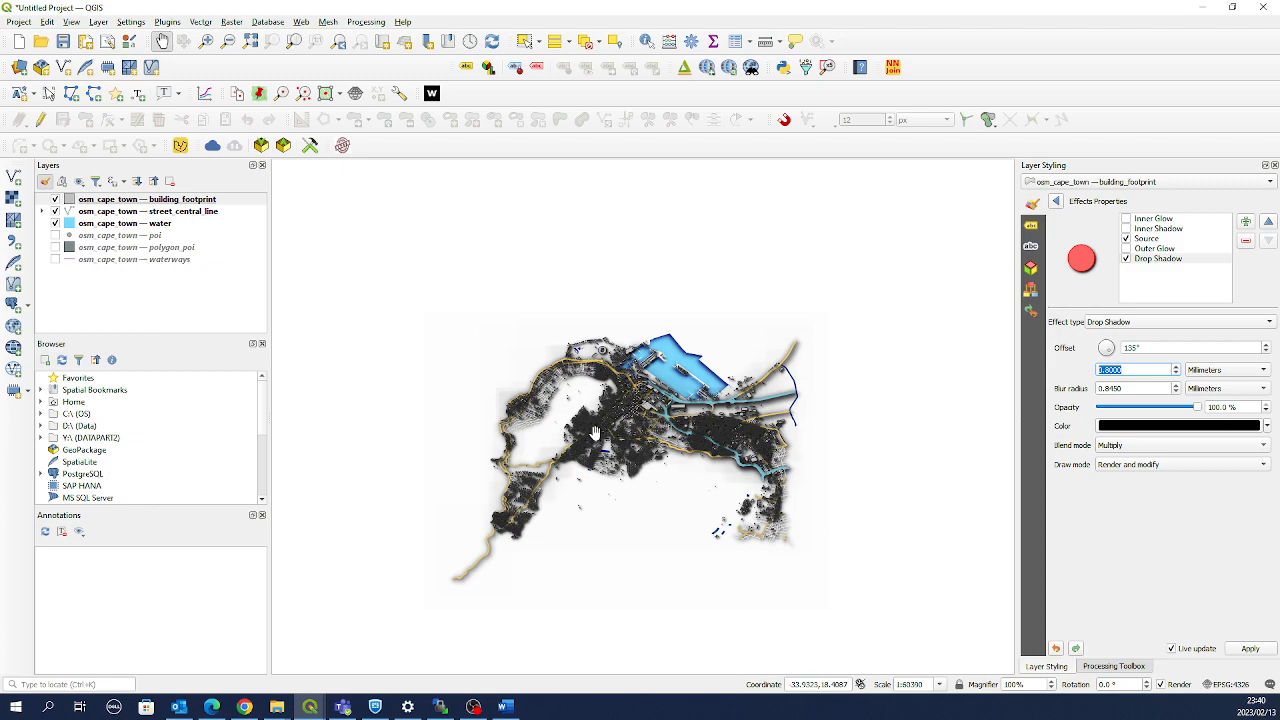
pyautogui.scroll(1, 606, 430)
pyautogui.scroll(1, 604, 427)
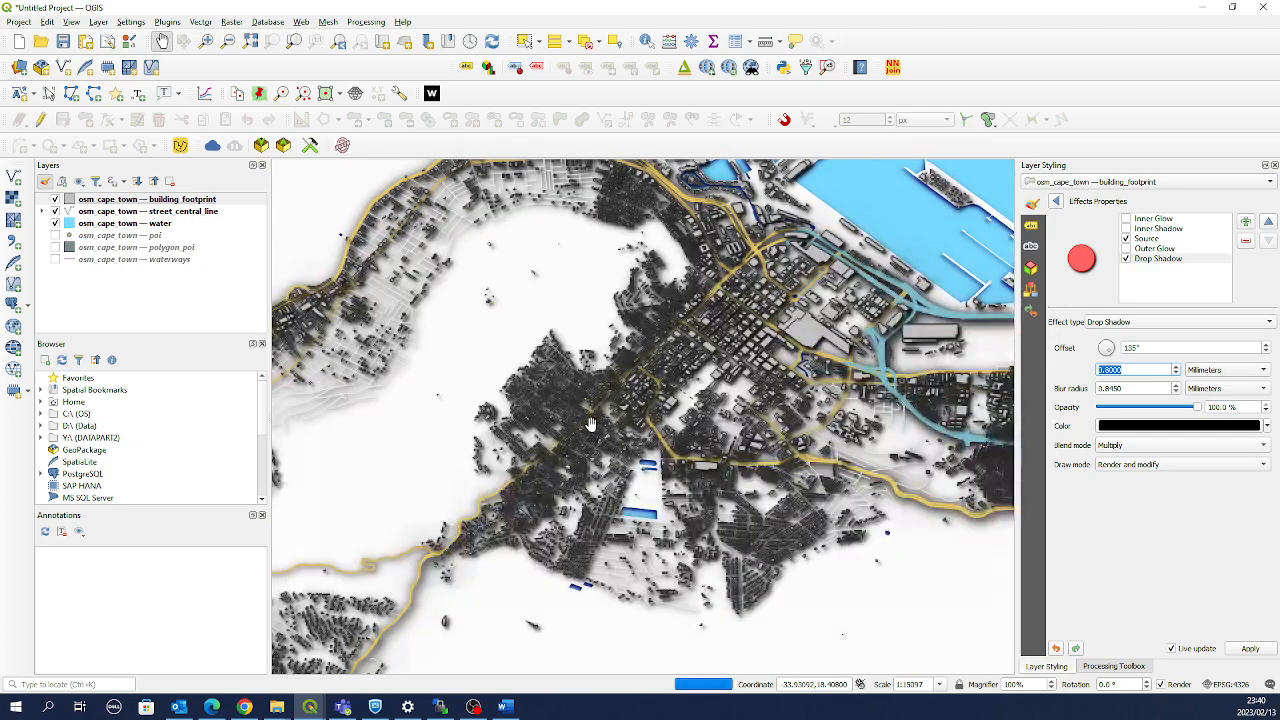
pyautogui.scroll(1, 591, 422)
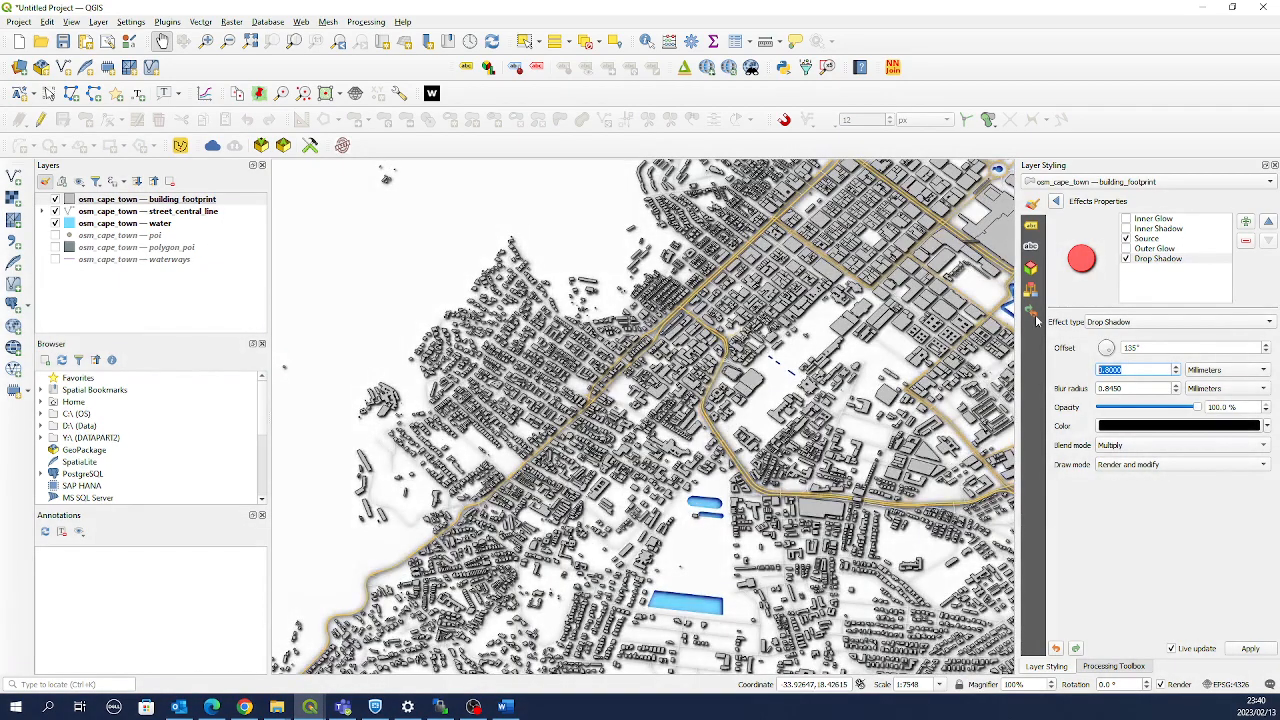
# Try the No Pen stroke style on the building footprints' simple fill and return it to Solid Line
pyautogui.click(1055, 201)
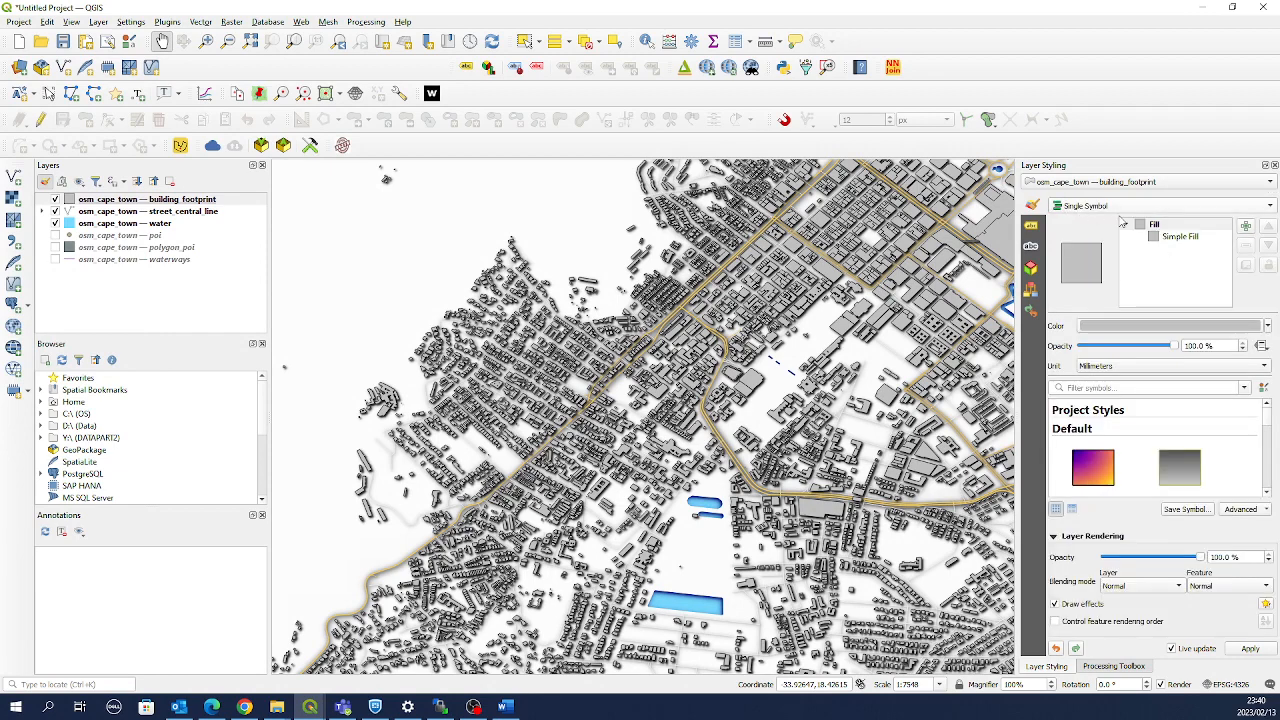
pyautogui.click(1177, 238)
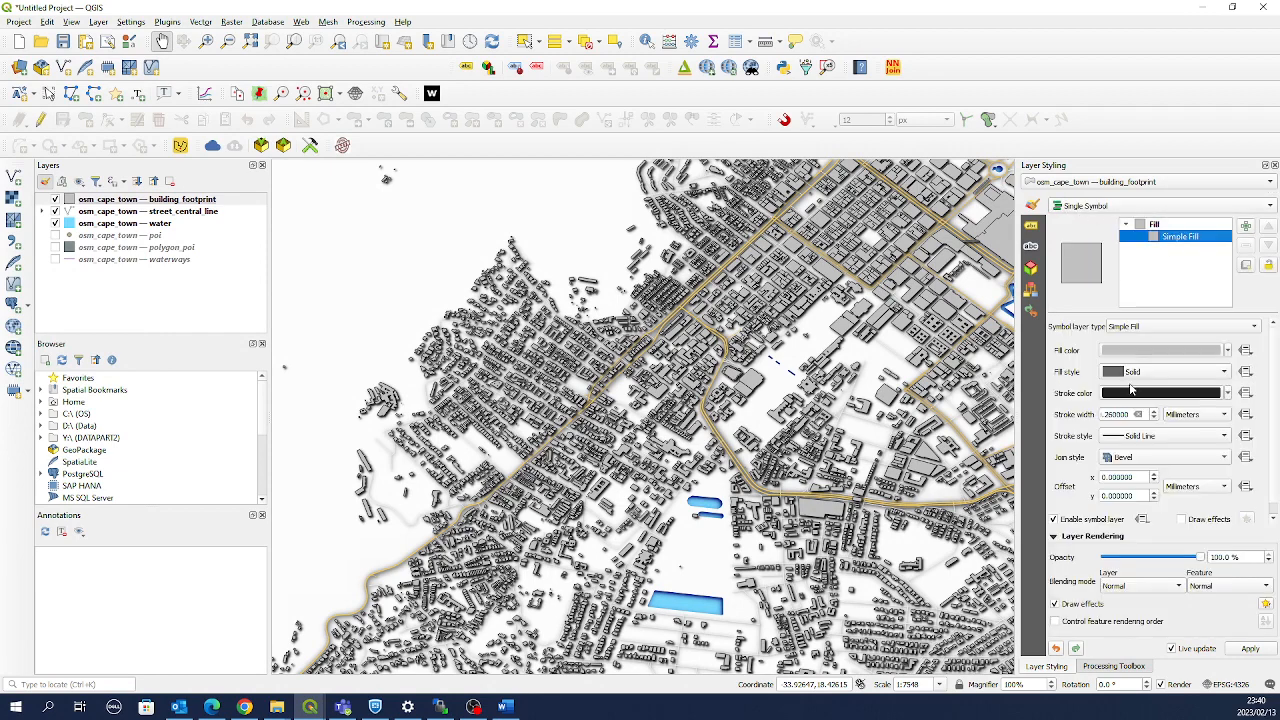
pyautogui.click(1149, 438)
pyautogui.click(1150, 450)
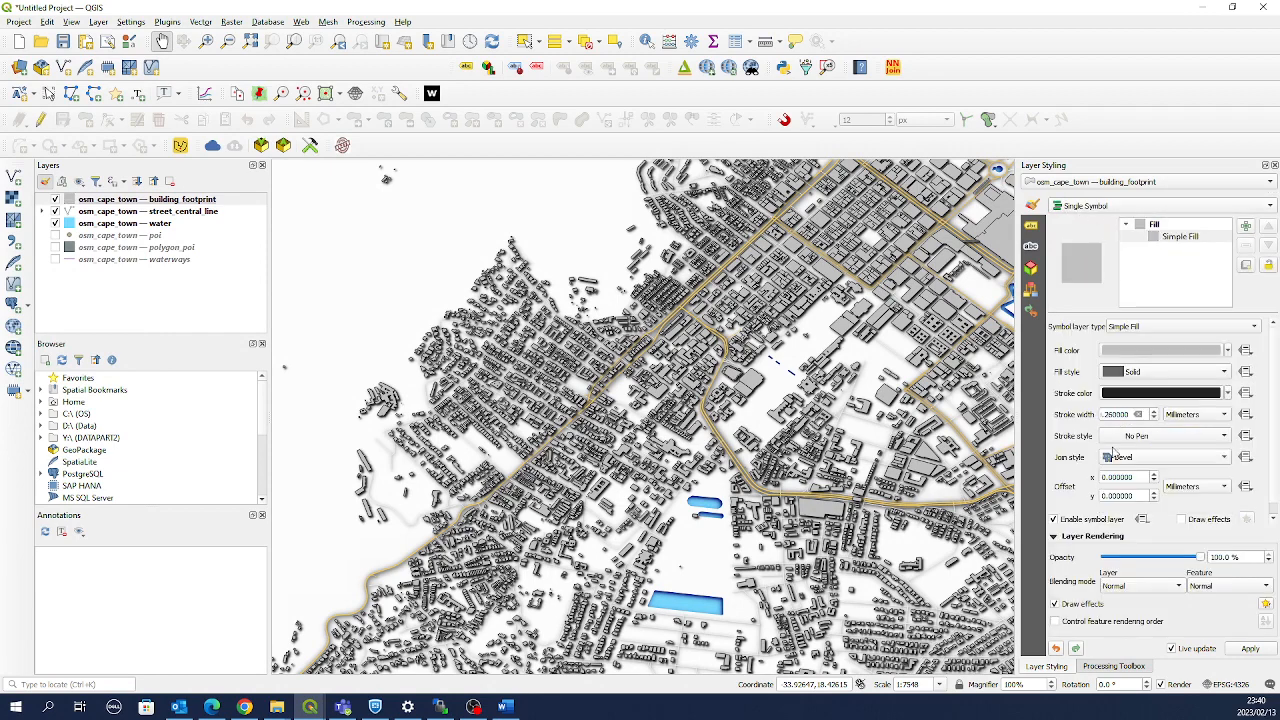
pyautogui.scroll(-3, 595, 374)
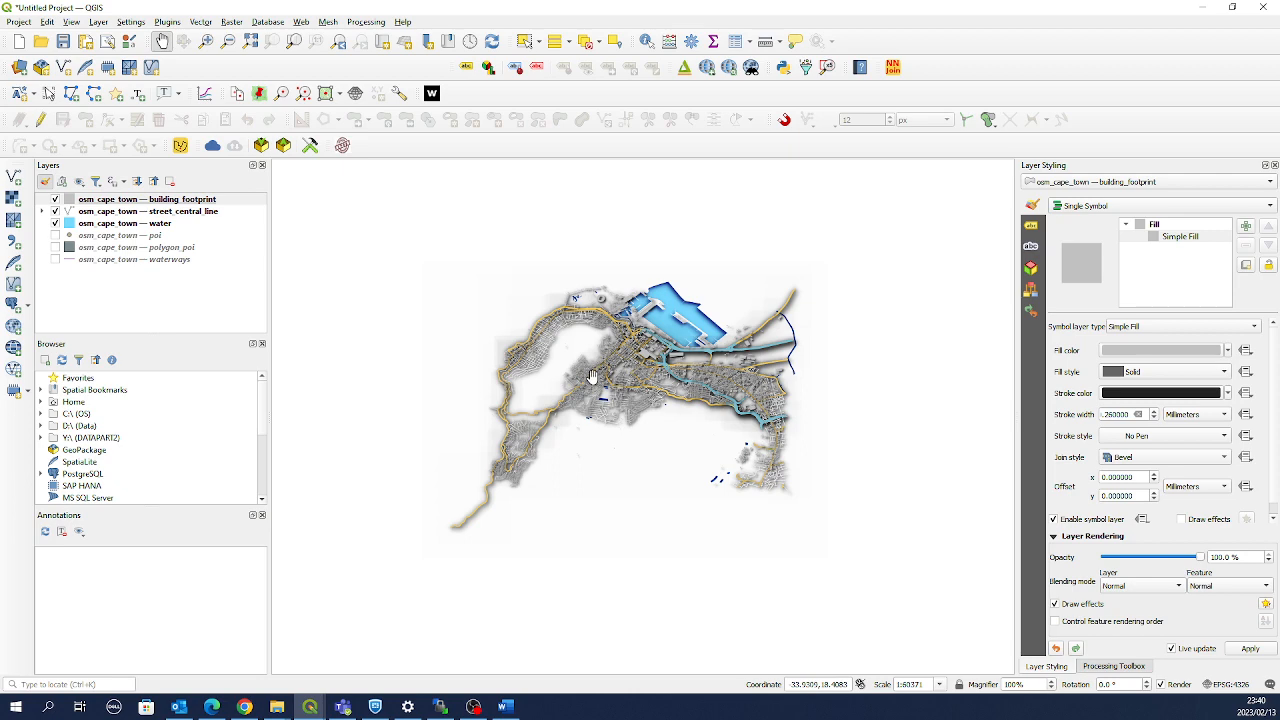
pyautogui.scroll(1, 592, 381)
pyautogui.click(1150, 435)
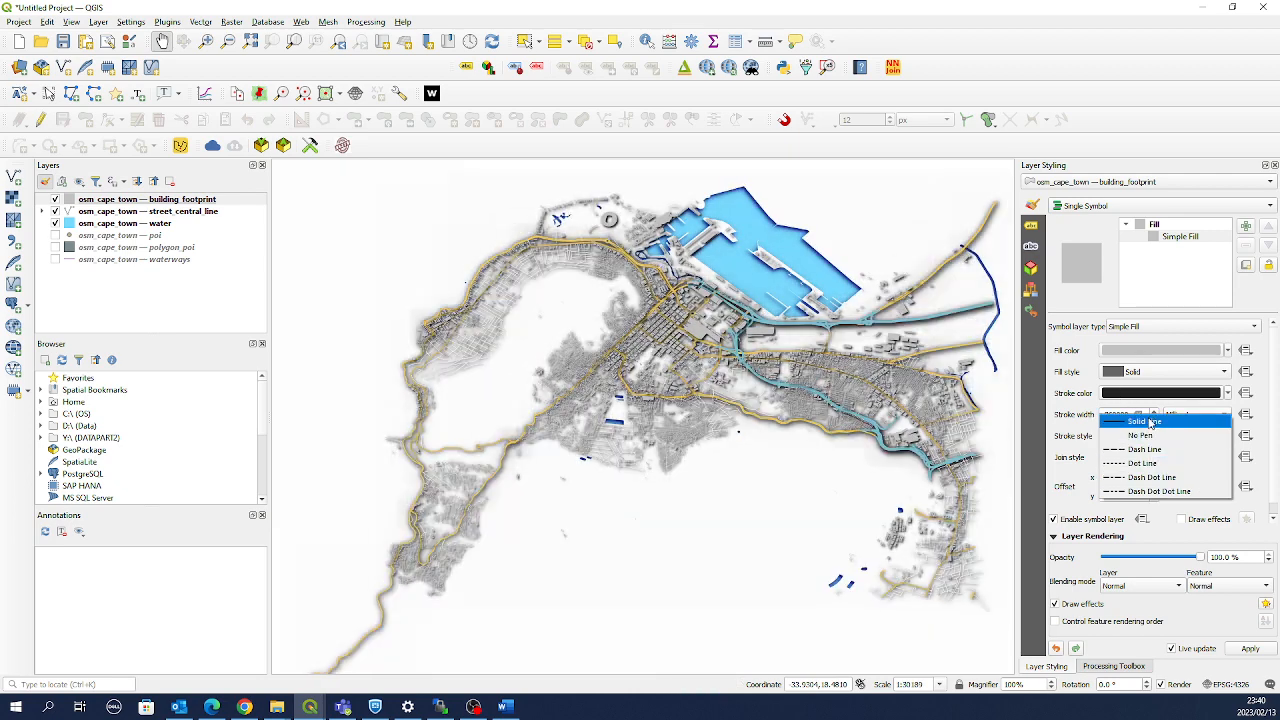
pyautogui.click(1140, 436)
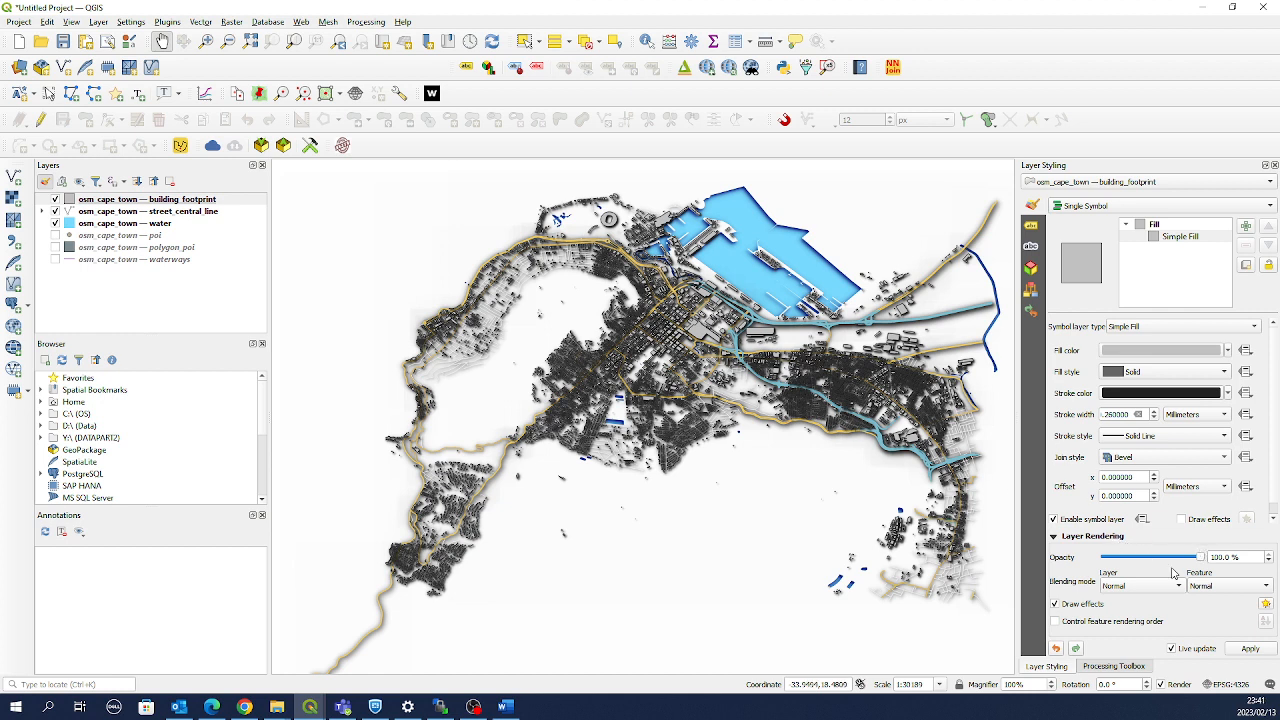
# Try the Lighten feature blending mode on the building footprint layer and inspect the city centre buildings
pyautogui.click(1213, 589)
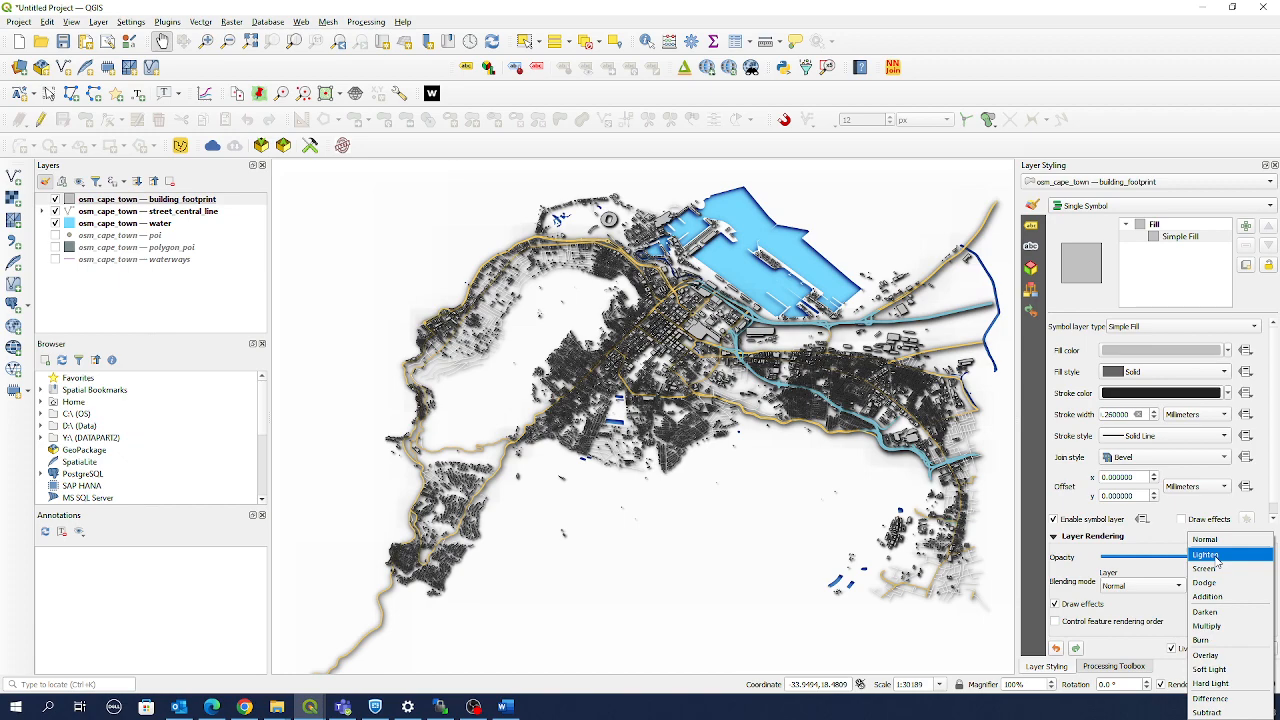
pyautogui.click(1206, 555)
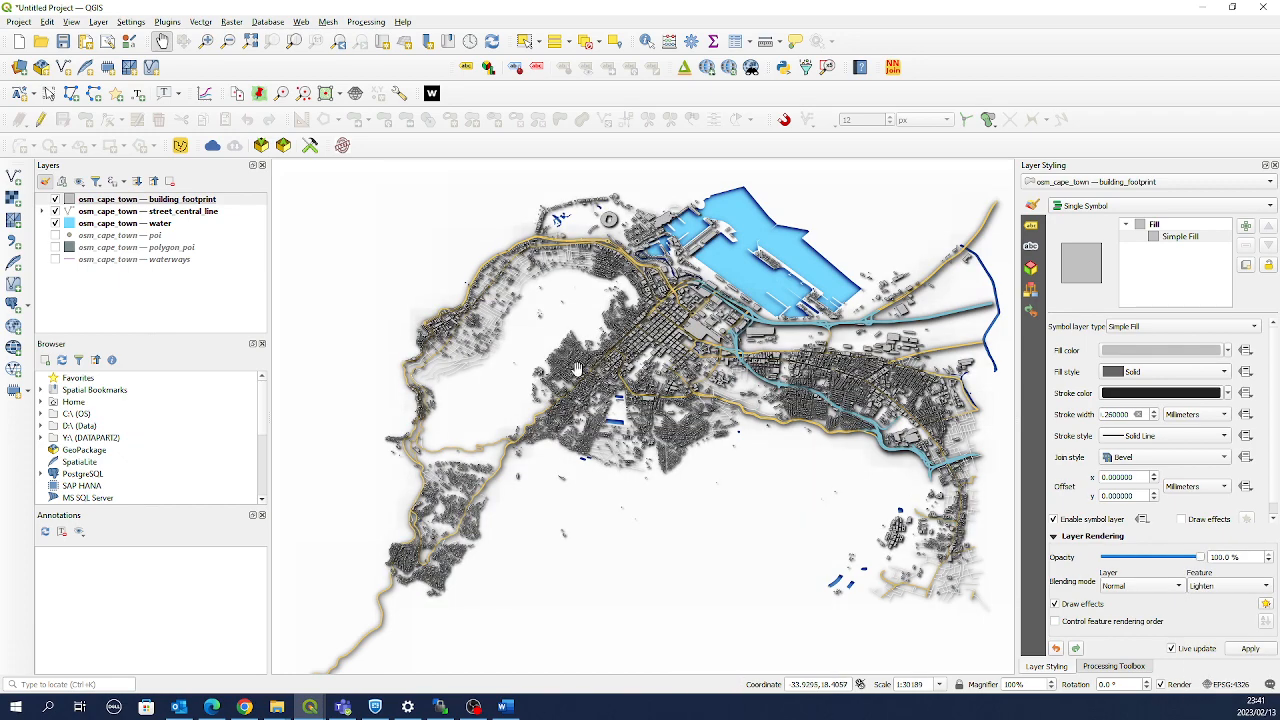
pyautogui.scroll(2, 577, 370)
pyautogui.moveTo(577, 370); pyautogui.dragTo(541, 457)
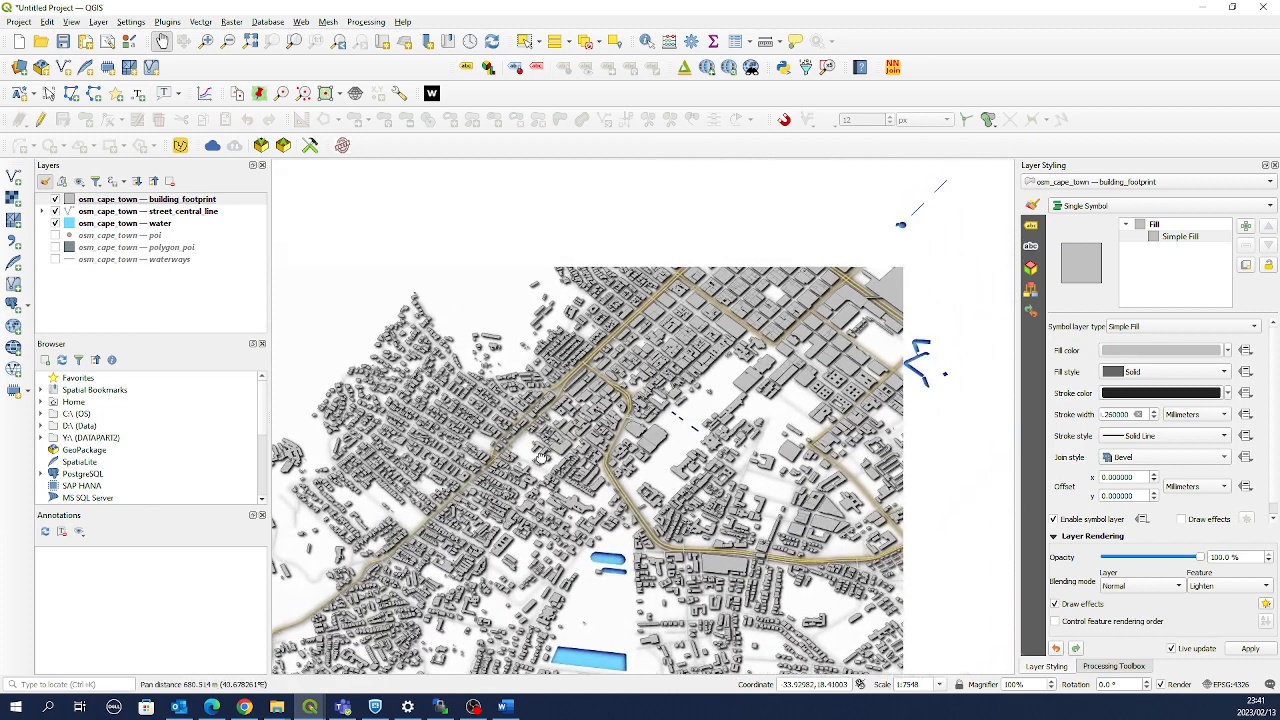
pyautogui.scroll(1, 684, 355)
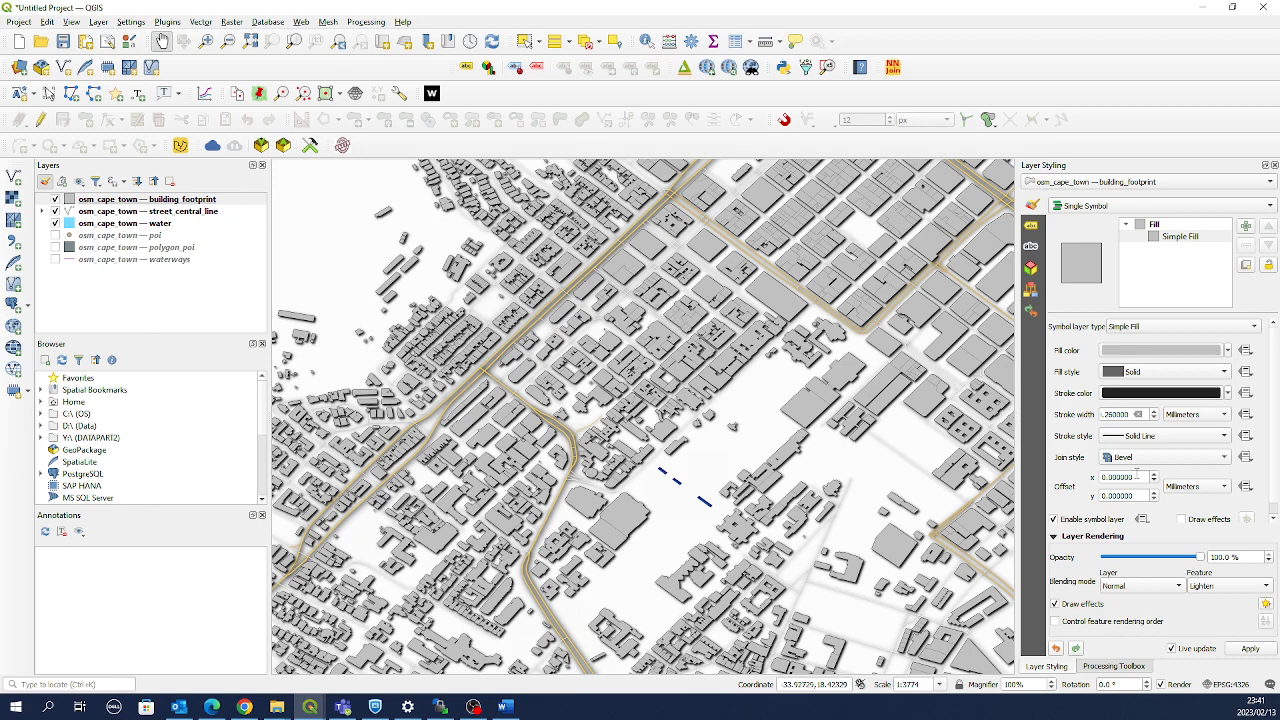
# Set the building footprint layer's feature blending mode to Screen and inspect the buildings up close and at city scale
pyautogui.click(1220, 586)
pyautogui.click(1215, 575)
pyautogui.scroll(2, 695, 345)
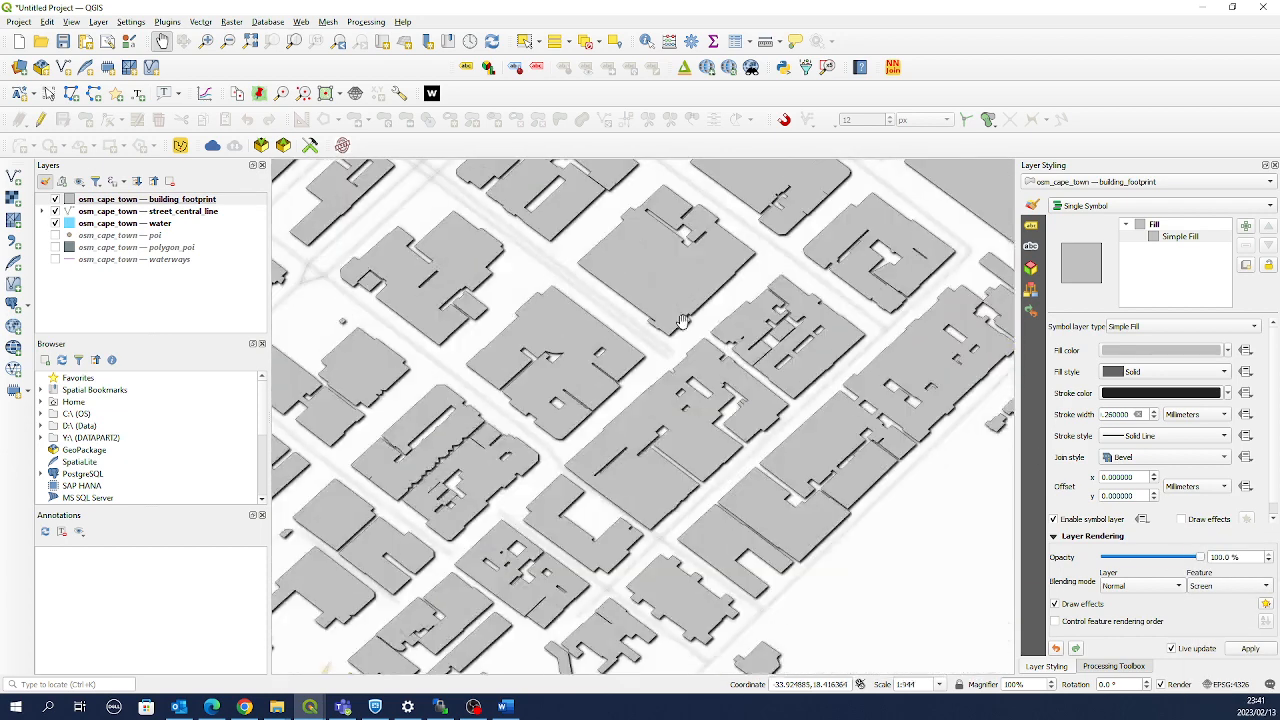
pyautogui.scroll(-2, 620, 340)
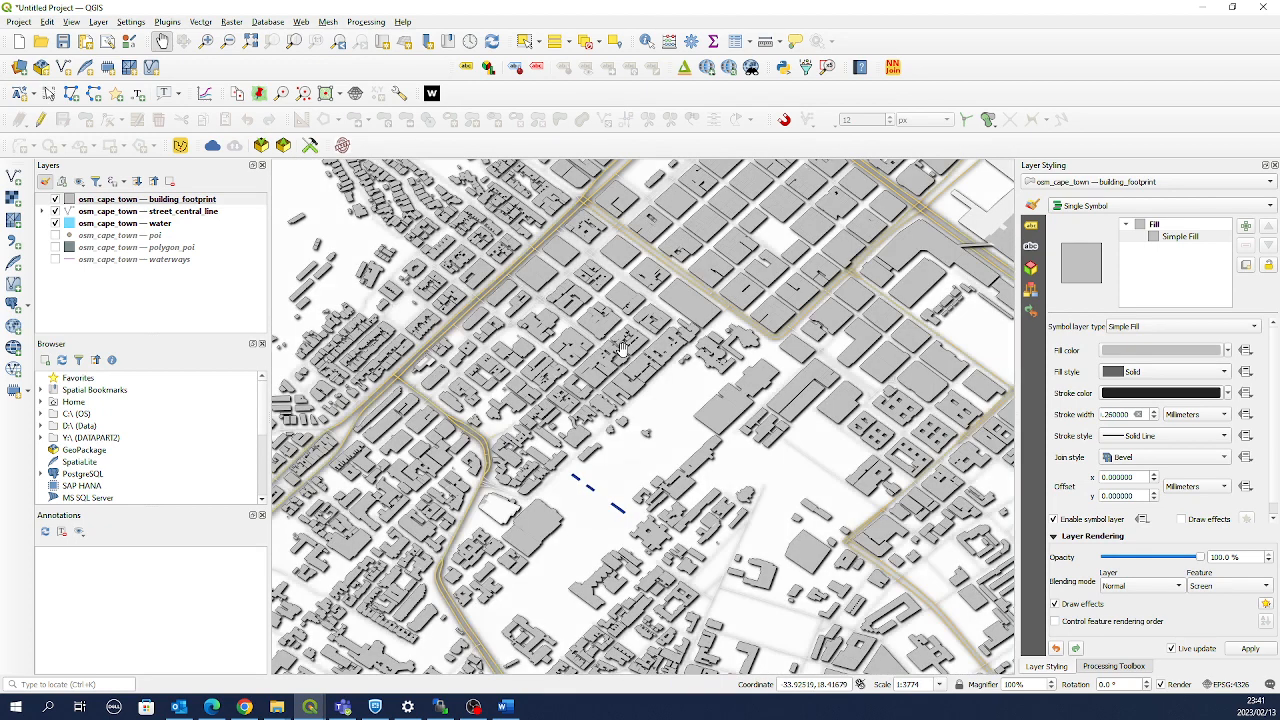
pyautogui.scroll(-1, 620, 348)
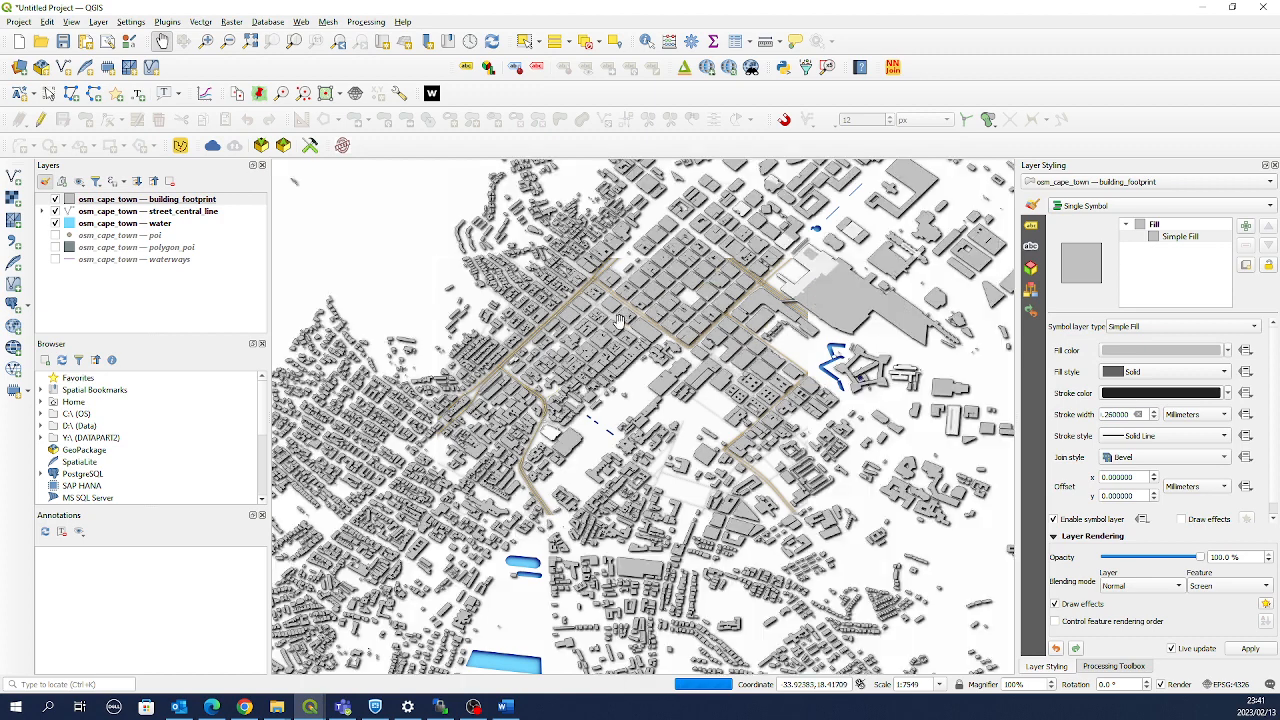
pyautogui.scroll(-1, 600, 330)
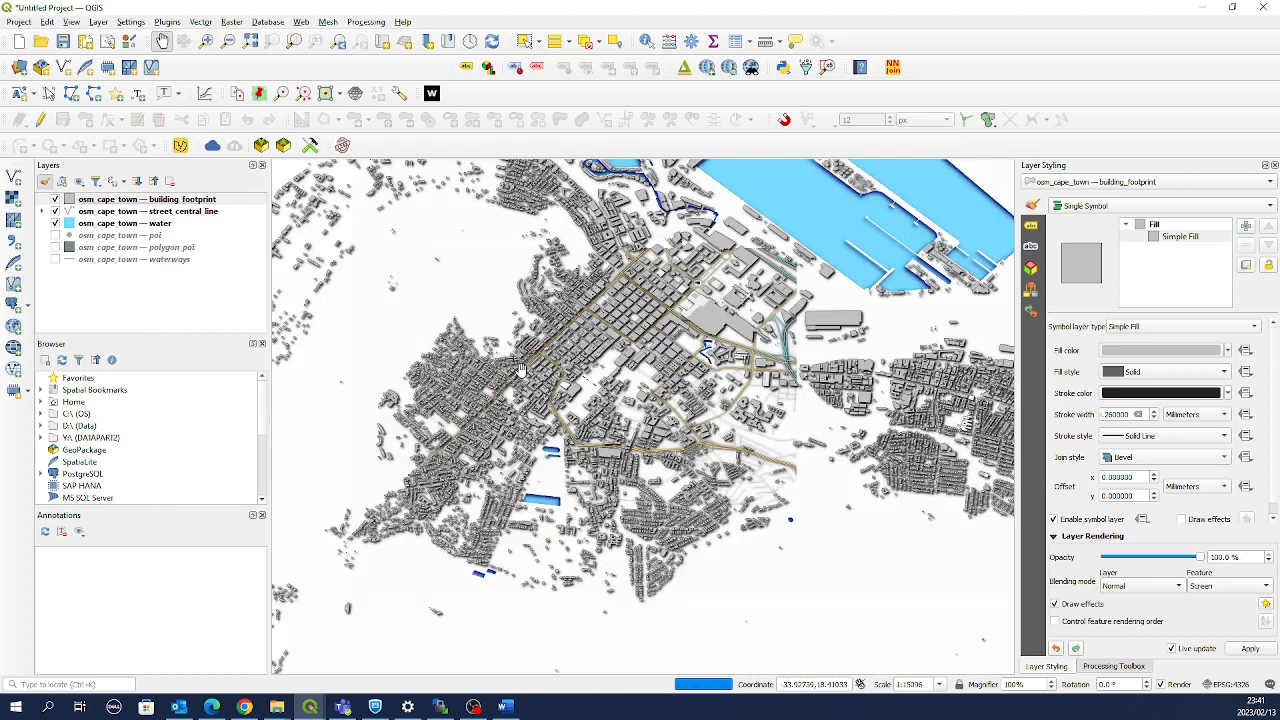
pyautogui.moveTo(520, 370); pyautogui.dragTo(580, 400)
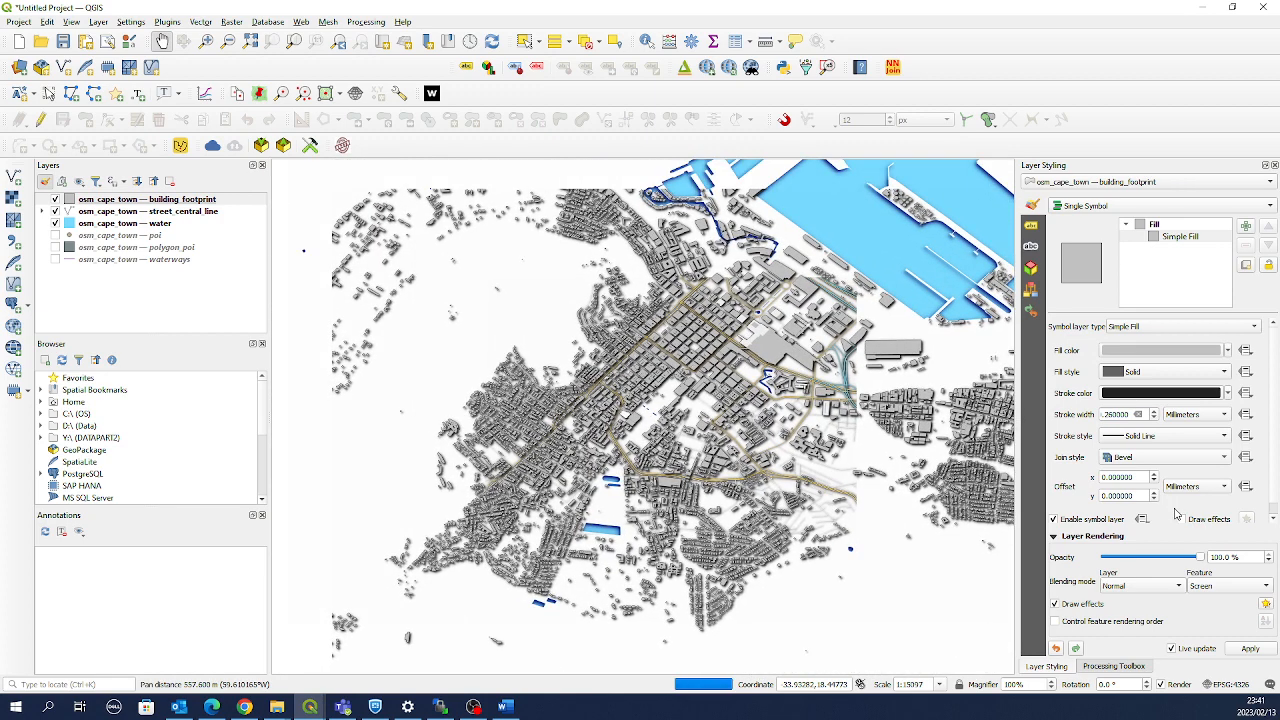
# Compare the Lighten feature blending mode on the buildings once more and return it to Screen
pyautogui.click(1222, 585)
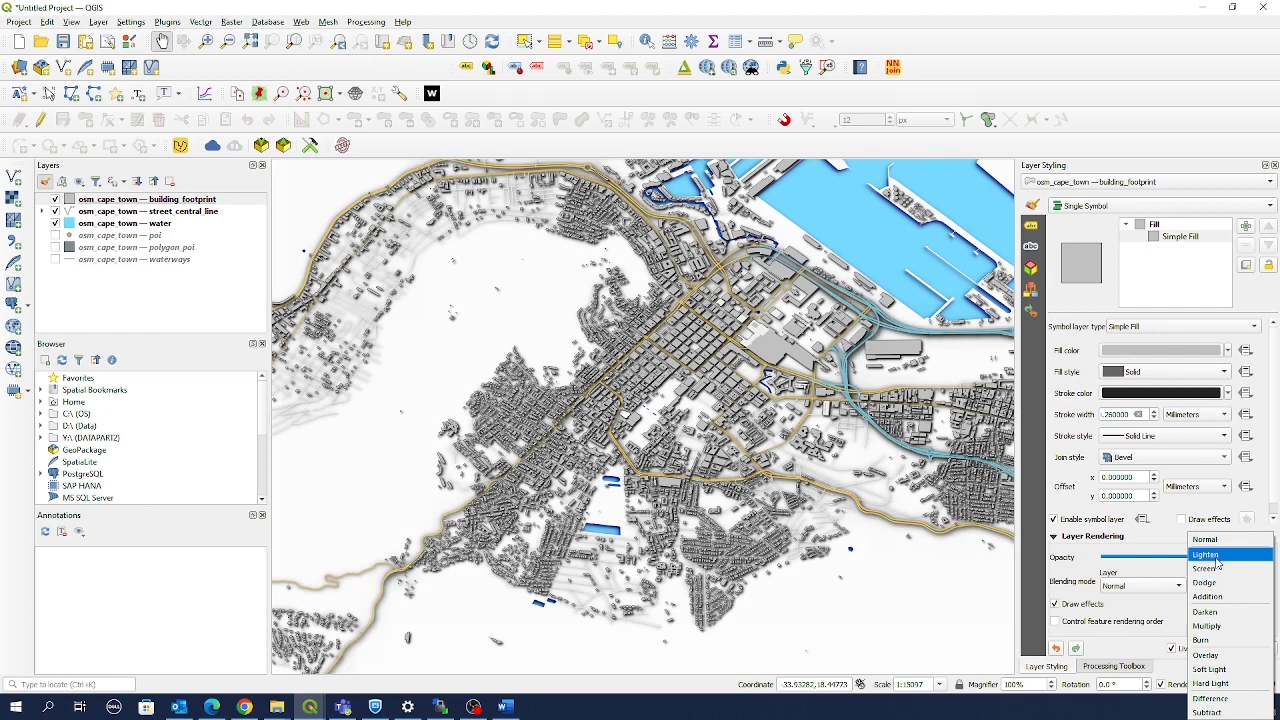
pyautogui.click(1217, 556)
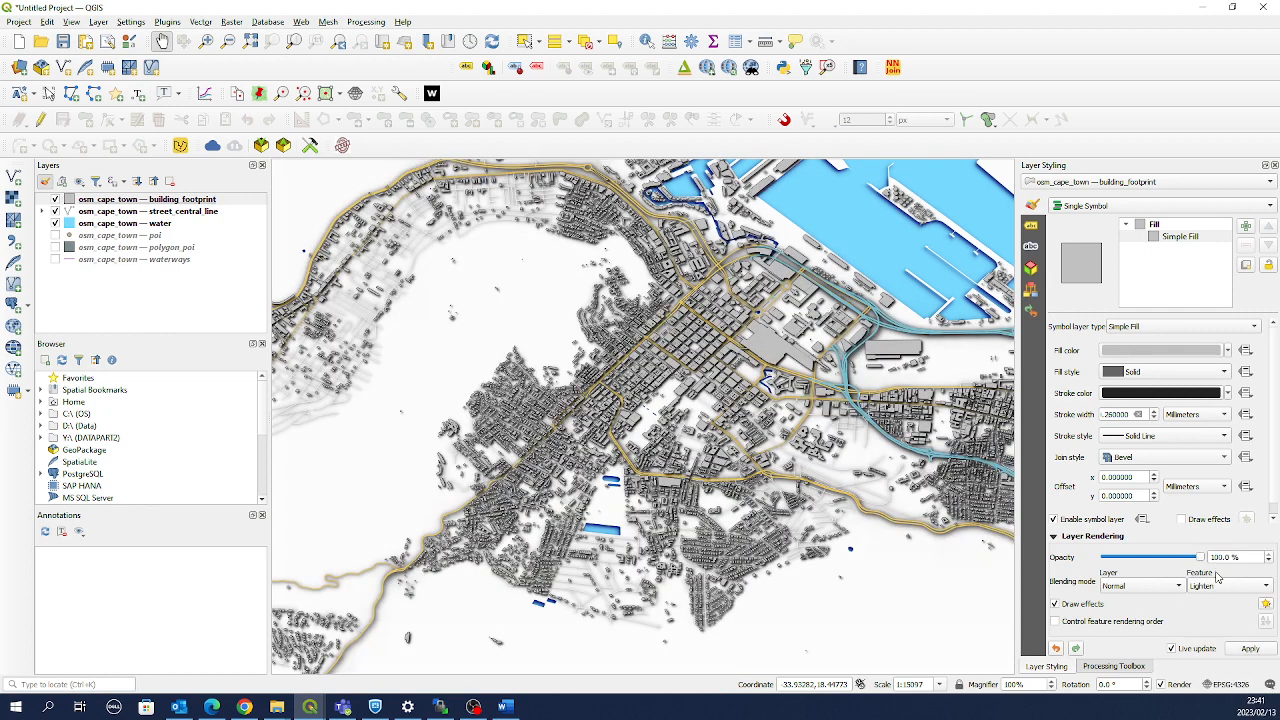
pyautogui.click(1217, 580)
pyautogui.click(1205, 569)
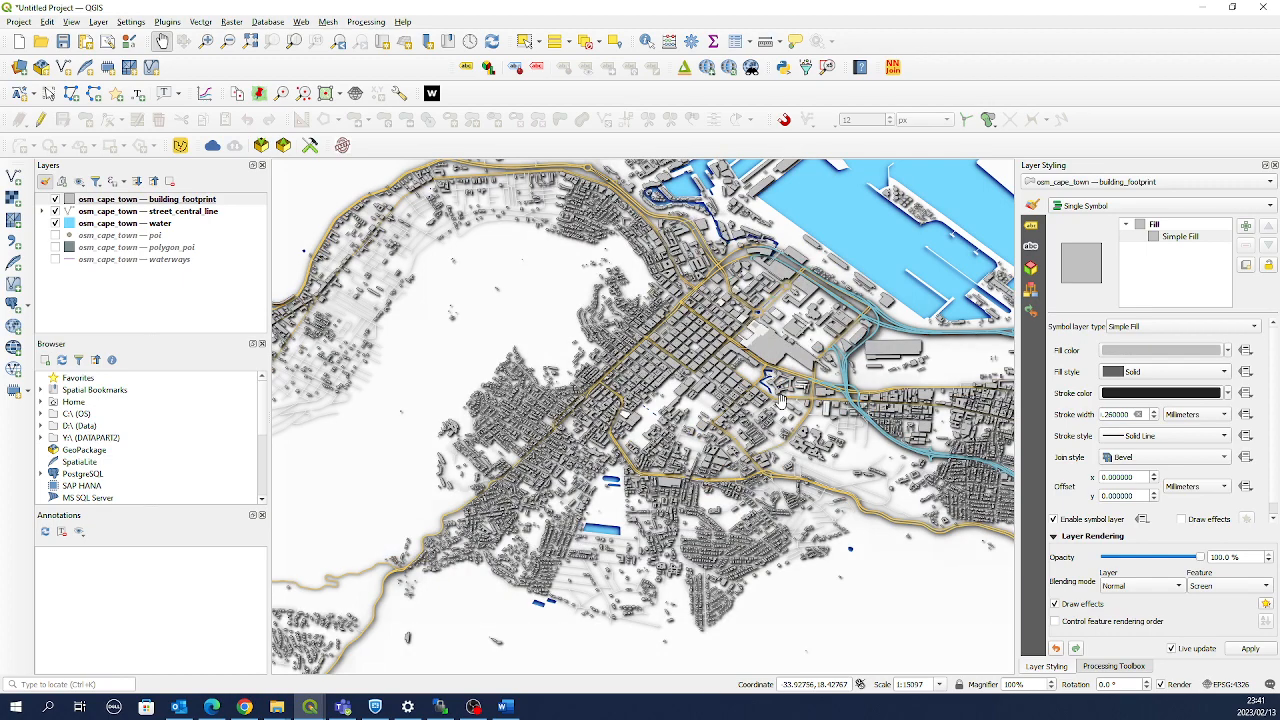
pyautogui.moveTo(715, 302); pyautogui.dragTo(658, 333)
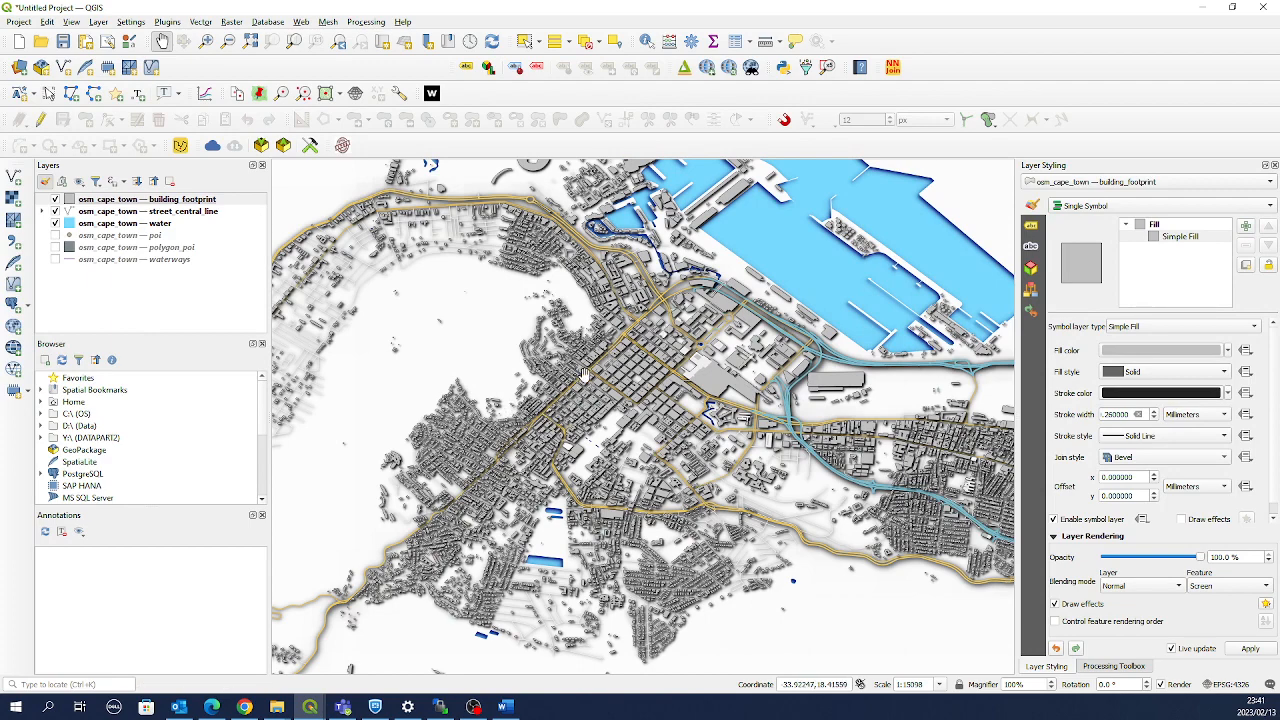
pyautogui.moveTo(584, 362); pyautogui.dragTo(646, 374)
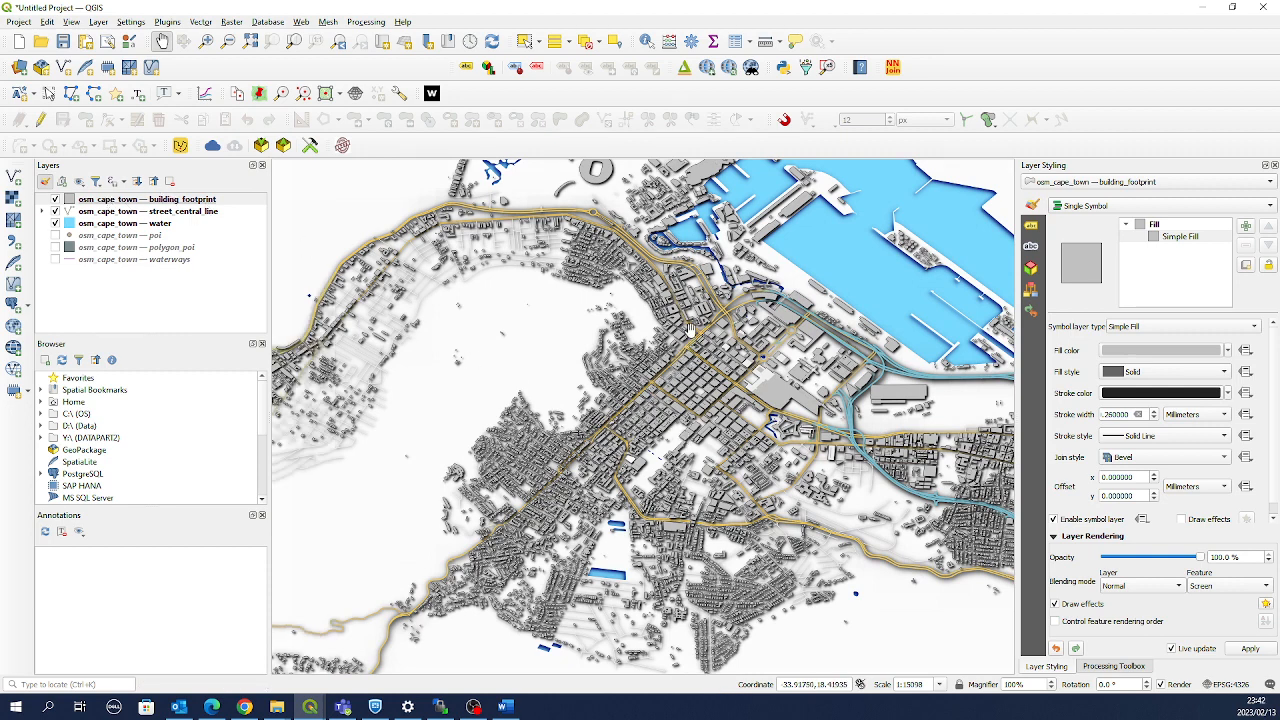
# Set the building footprint layer's layer blending mode to Multiply and review the city centre and harbour
pyautogui.click(115, 203)
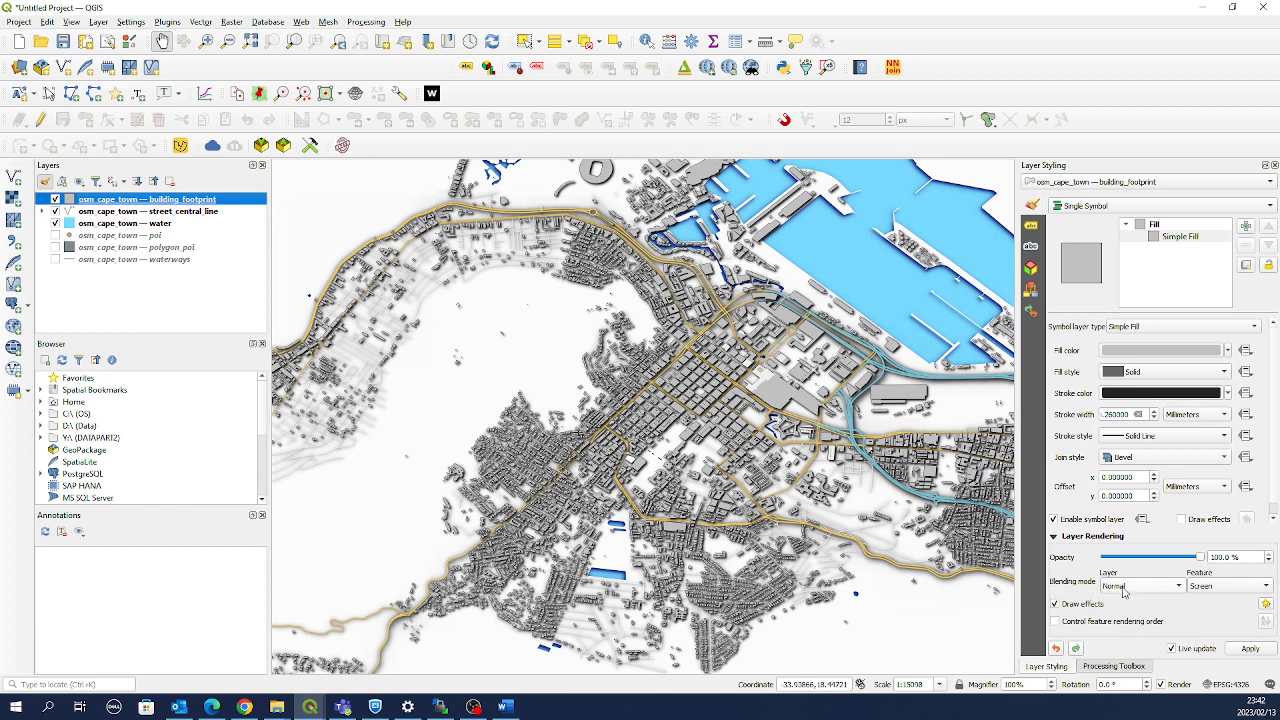
pyautogui.click(1124, 591)
pyautogui.click(1122, 626)
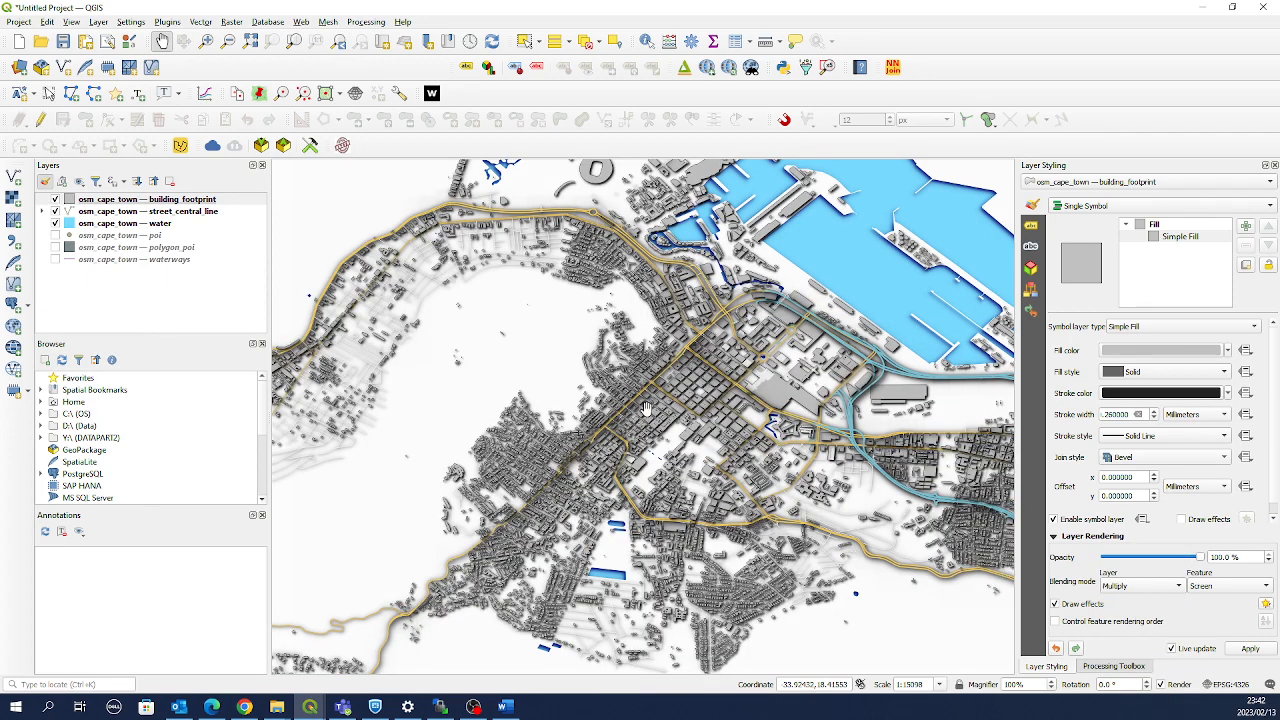
pyautogui.moveTo(672, 376); pyautogui.dragTo(637, 403)
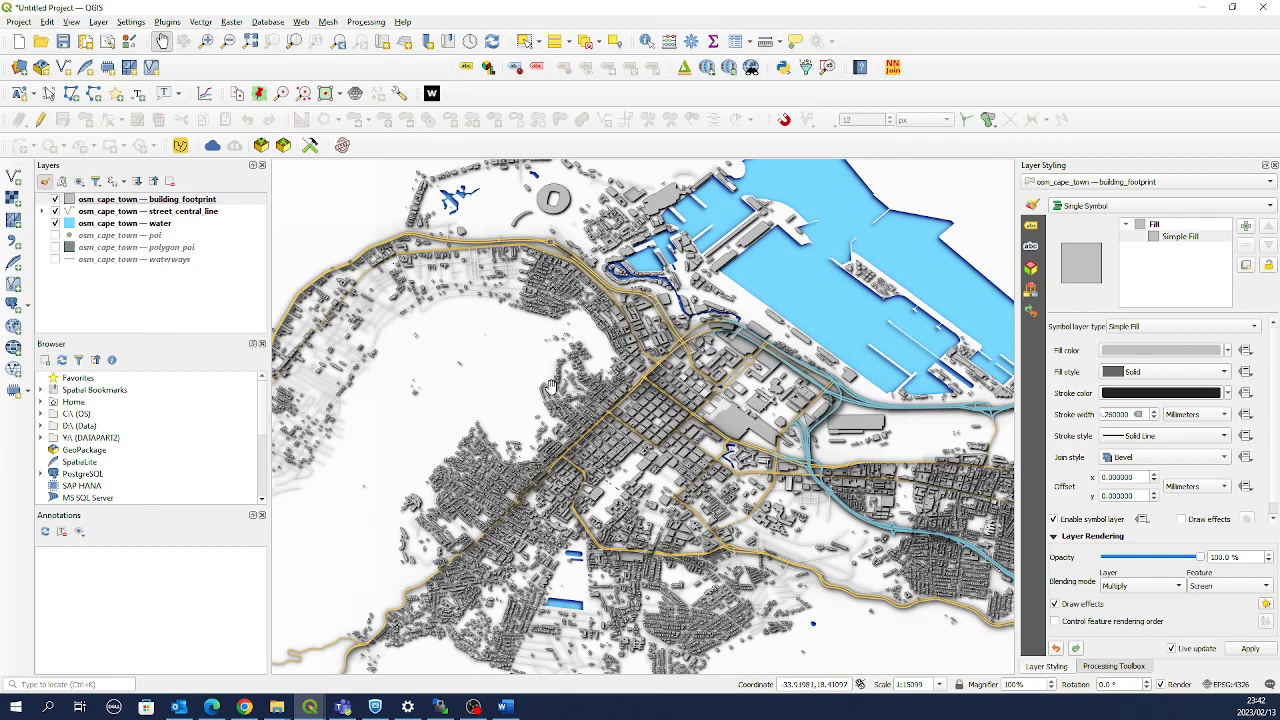
pyautogui.moveTo(556, 371); pyautogui.dragTo(578, 401)
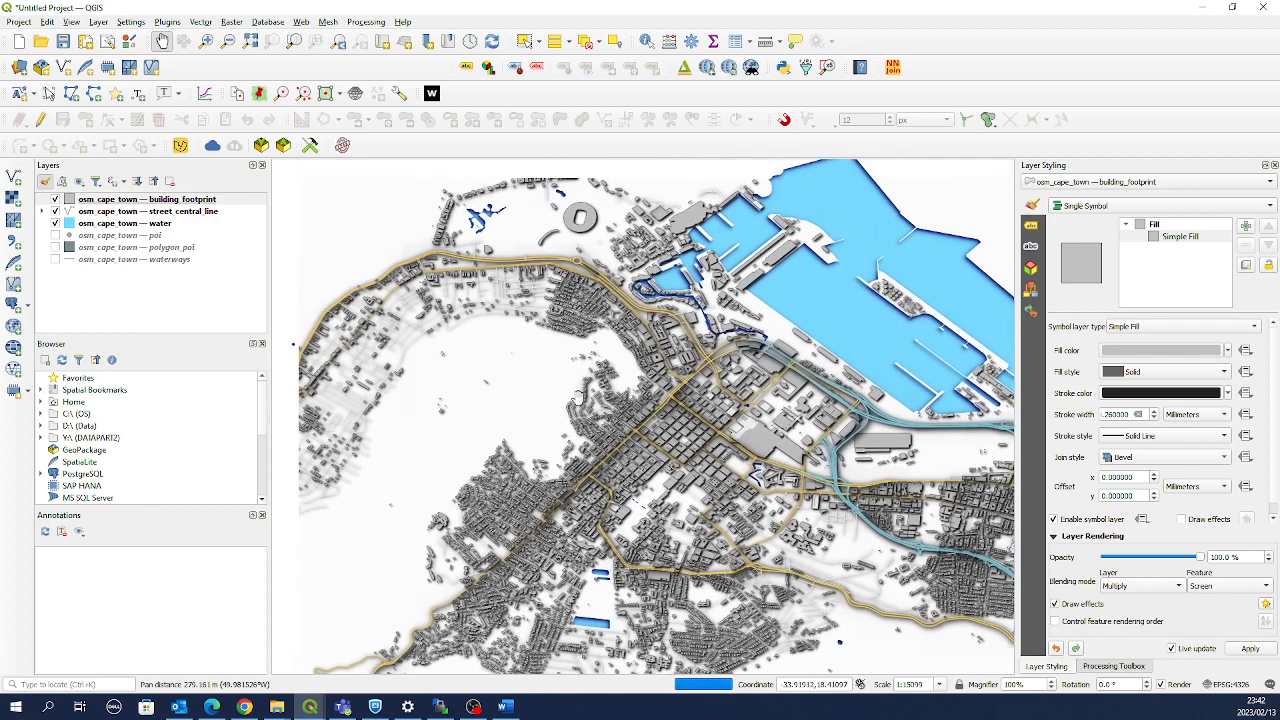
# Move the waterways layer between the street centre lines and the water layer and make it visible
pyautogui.scroll(-1, 603, 377)
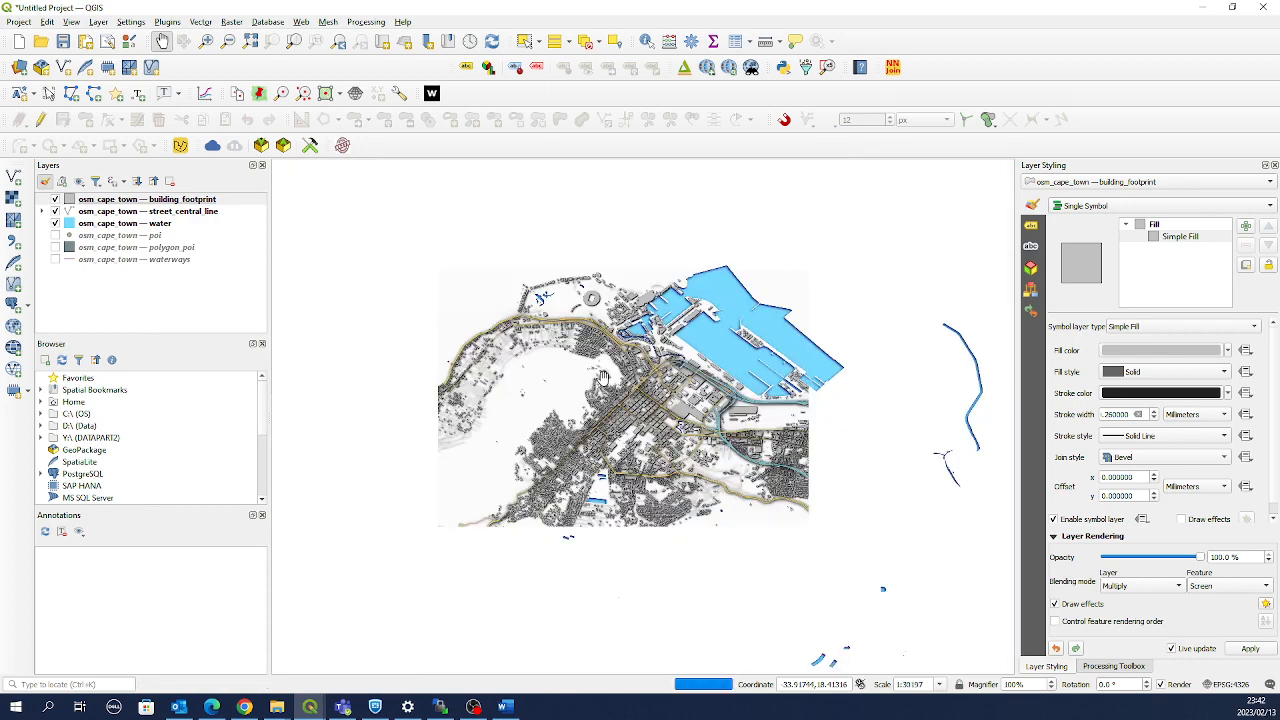
pyautogui.moveTo(677, 418); pyautogui.dragTo(677, 382)
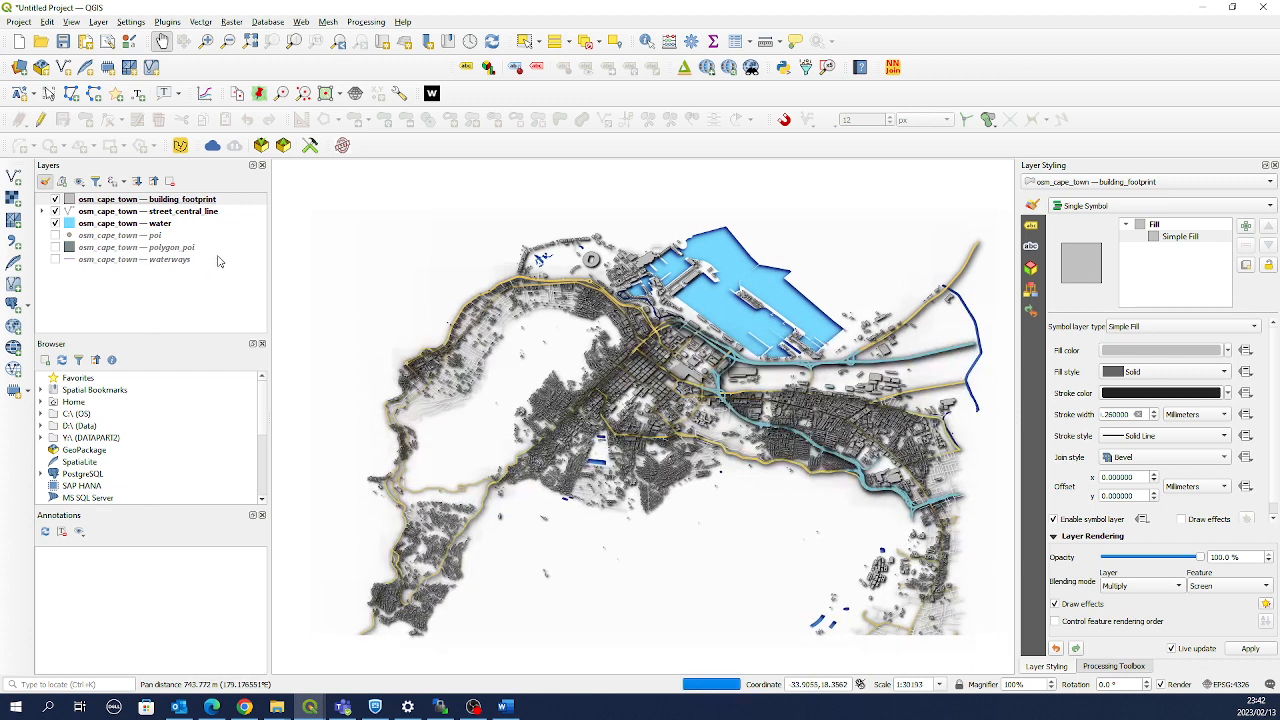
pyautogui.moveTo(125, 260); pyautogui.dragTo(128, 226)
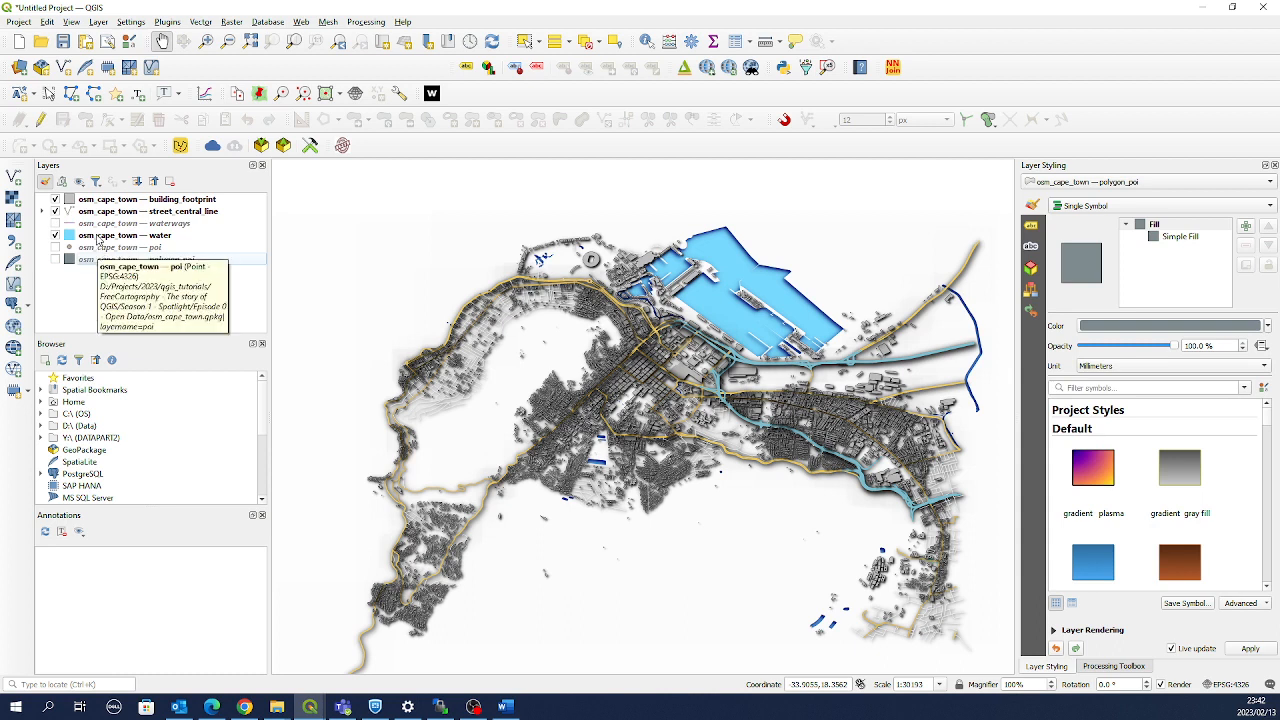
pyautogui.click(62, 225)
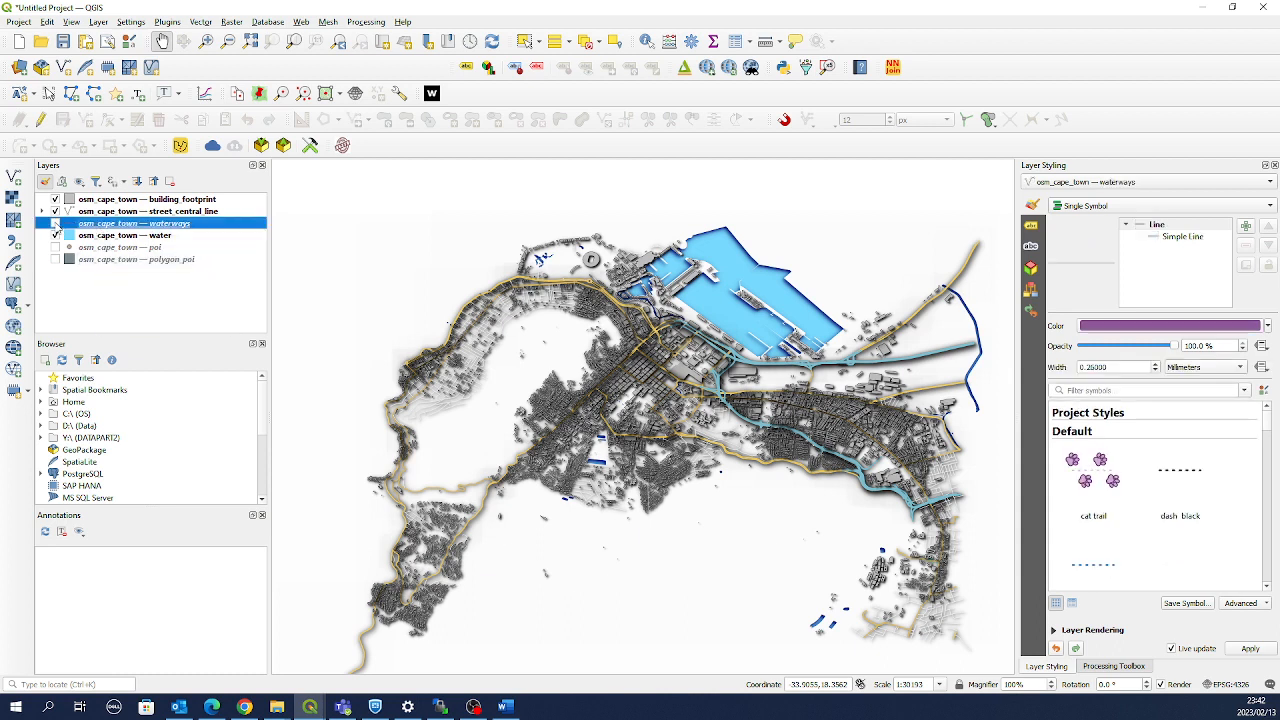
pyautogui.click(56, 224)
# Recolour the waterways lines light blue, #48dbf5
pyautogui.click(1102, 327)
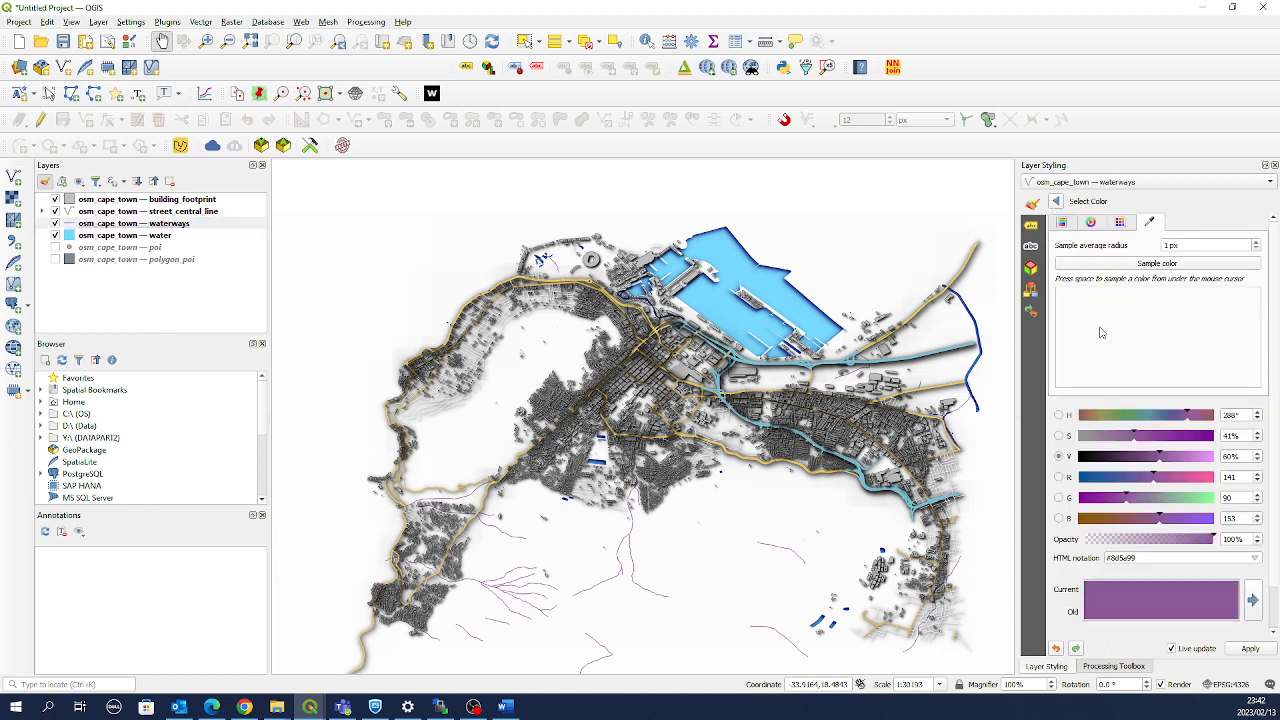
pyautogui.click(1113, 478)
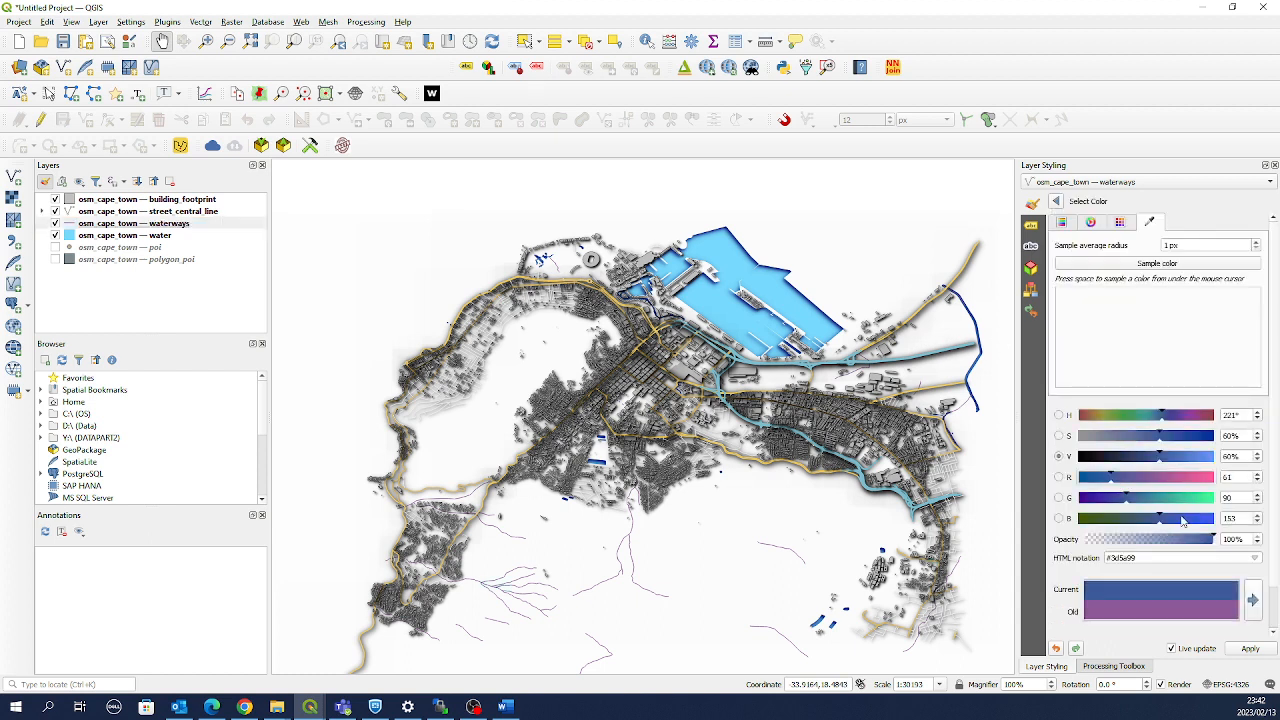
pyautogui.moveTo(1183, 521); pyautogui.dragTo(1190, 527)
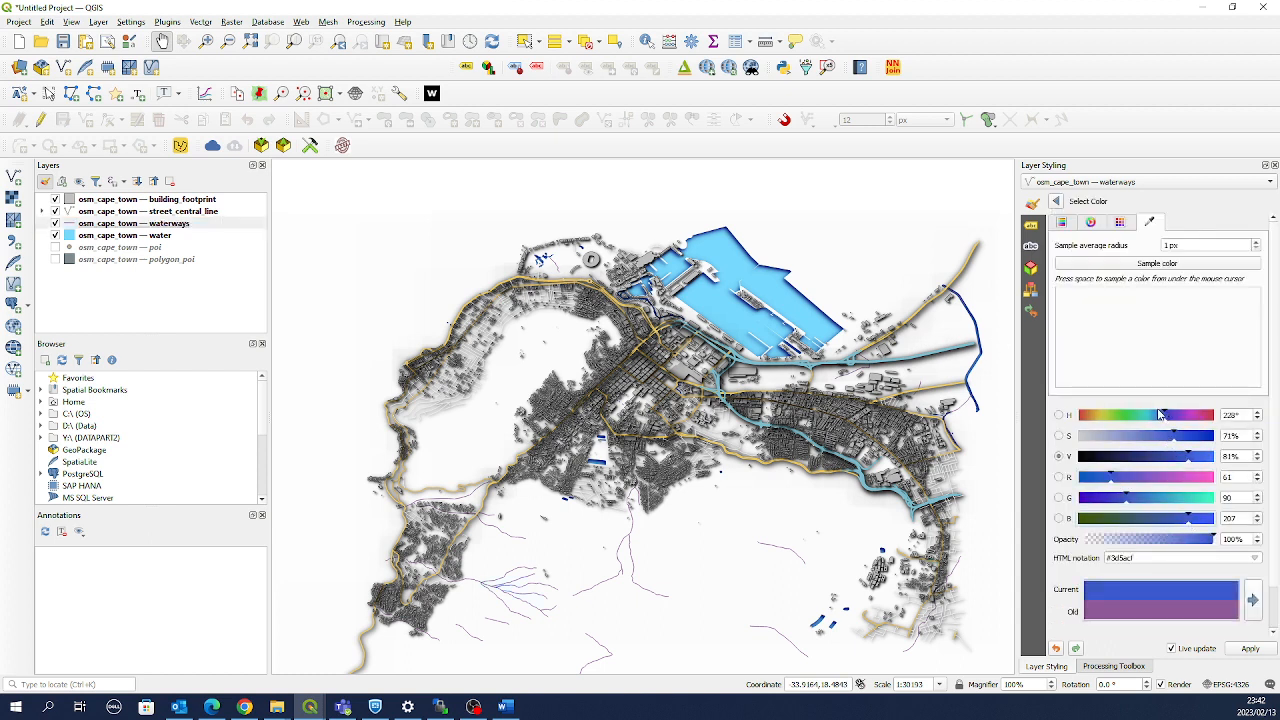
pyautogui.moveTo(1159, 414); pyautogui.dragTo(1151, 418)
pyautogui.moveTo(1192, 465); pyautogui.dragTo(1210, 458)
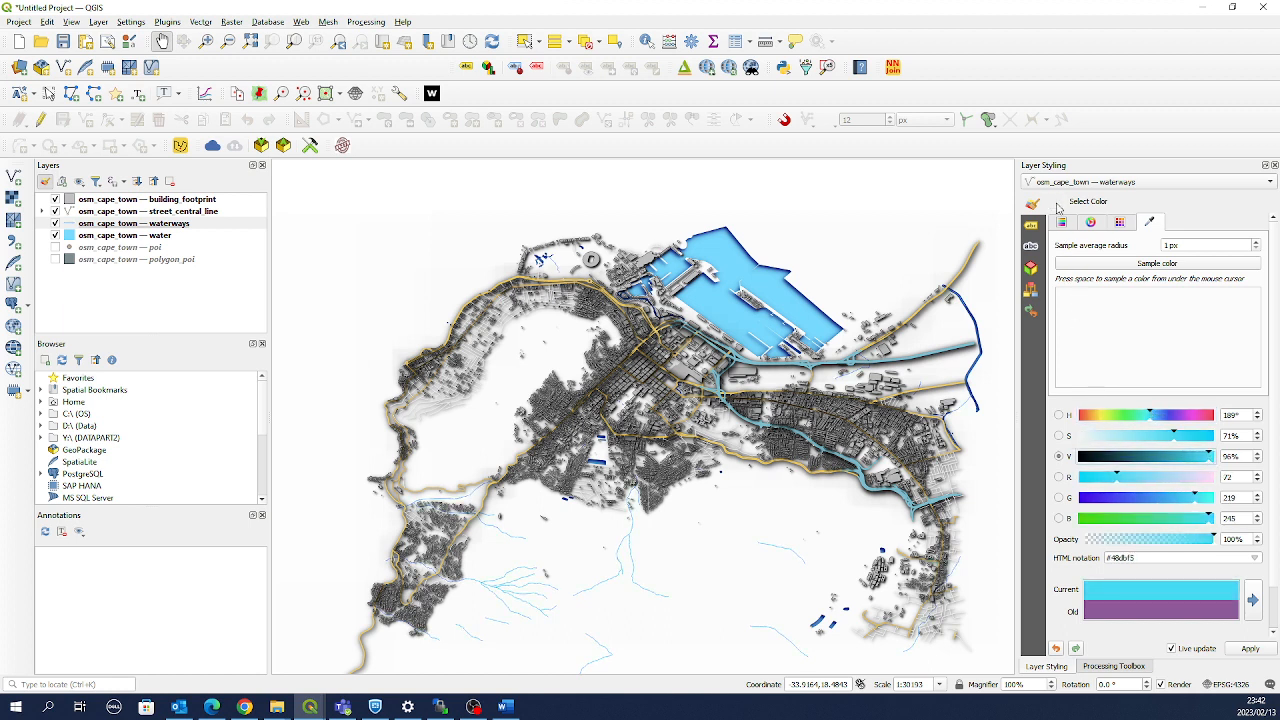
pyautogui.click(1055, 201)
# Enable draw effects on the waterways layer and add an outer glow to them
pyautogui.click(1054, 631)
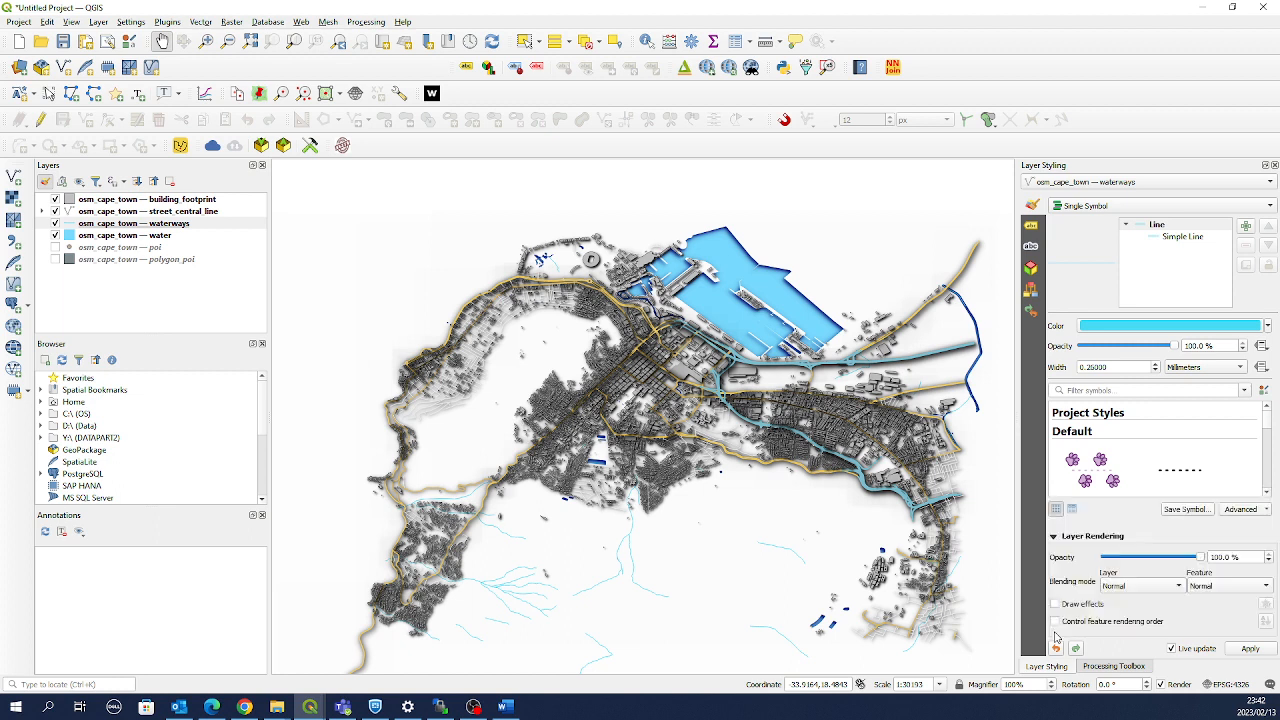
pyautogui.click(1074, 606)
pyautogui.click(1265, 605)
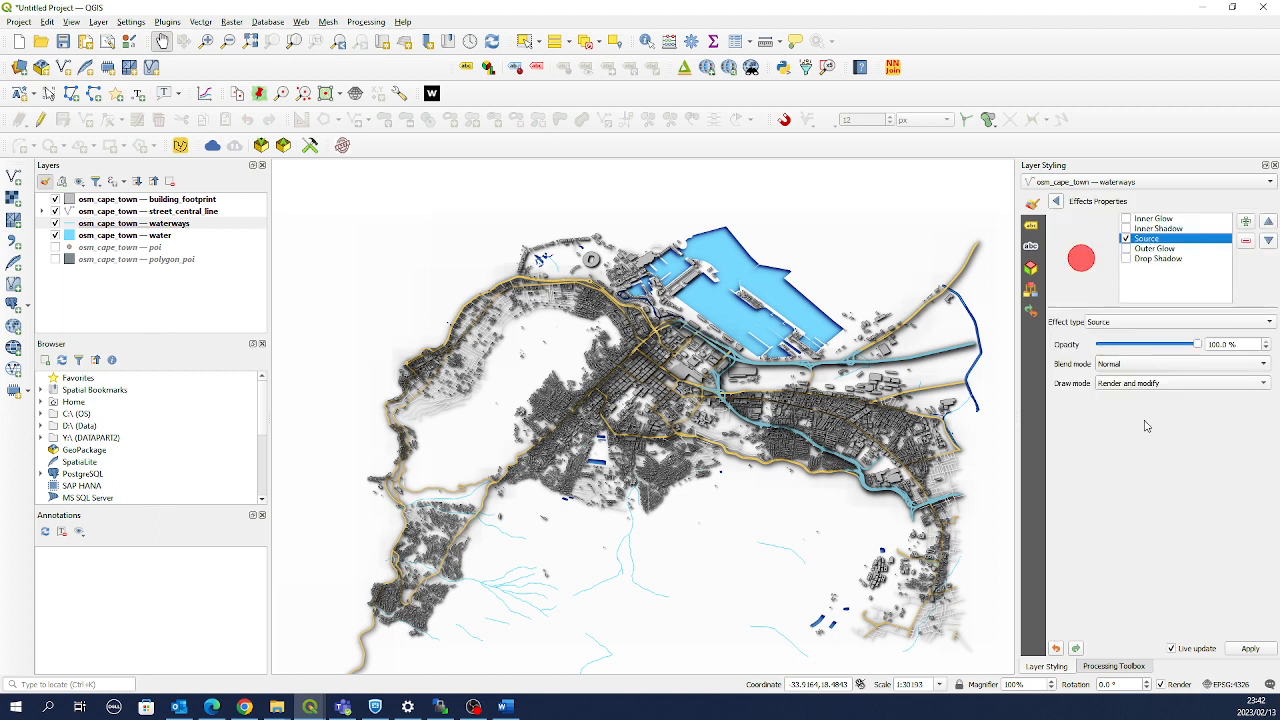
pyautogui.click(1126, 248)
pyautogui.click(1153, 250)
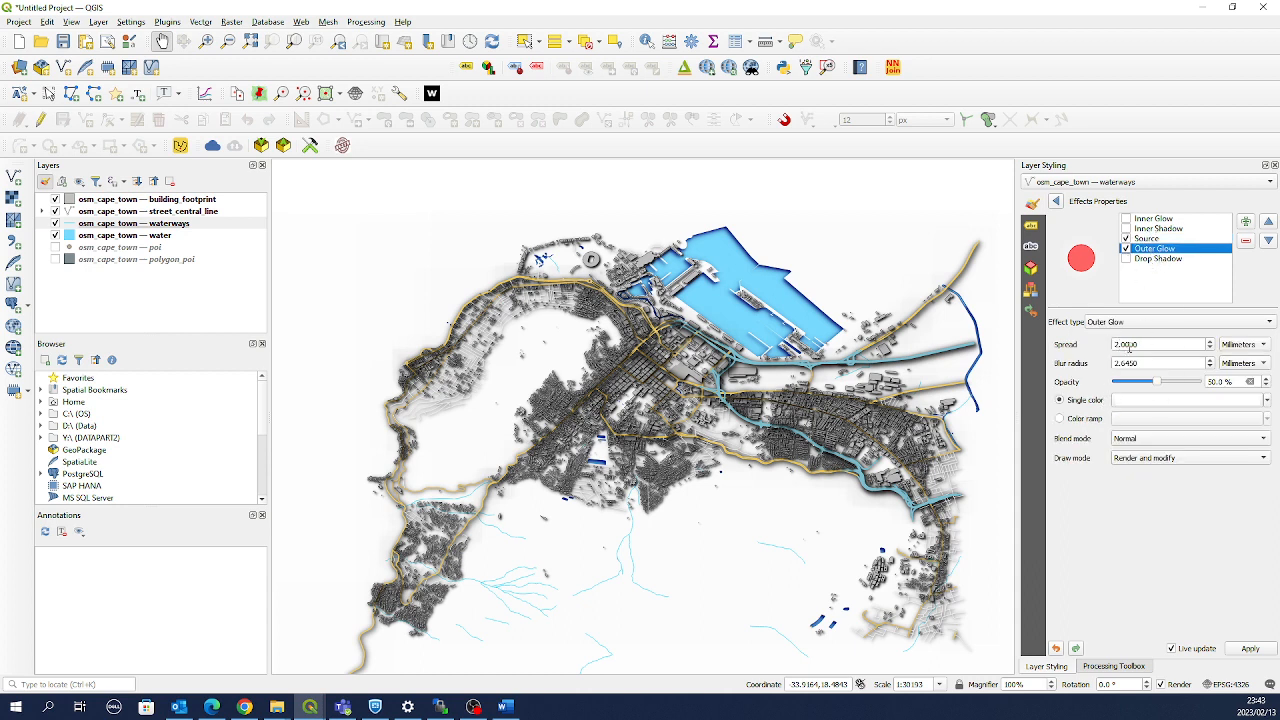
# Give the waterways' outer glow the cyan colour #25ffff, a spread of 1.2 mm and a blur radius of 1.445 mm
pyautogui.click(1124, 401)
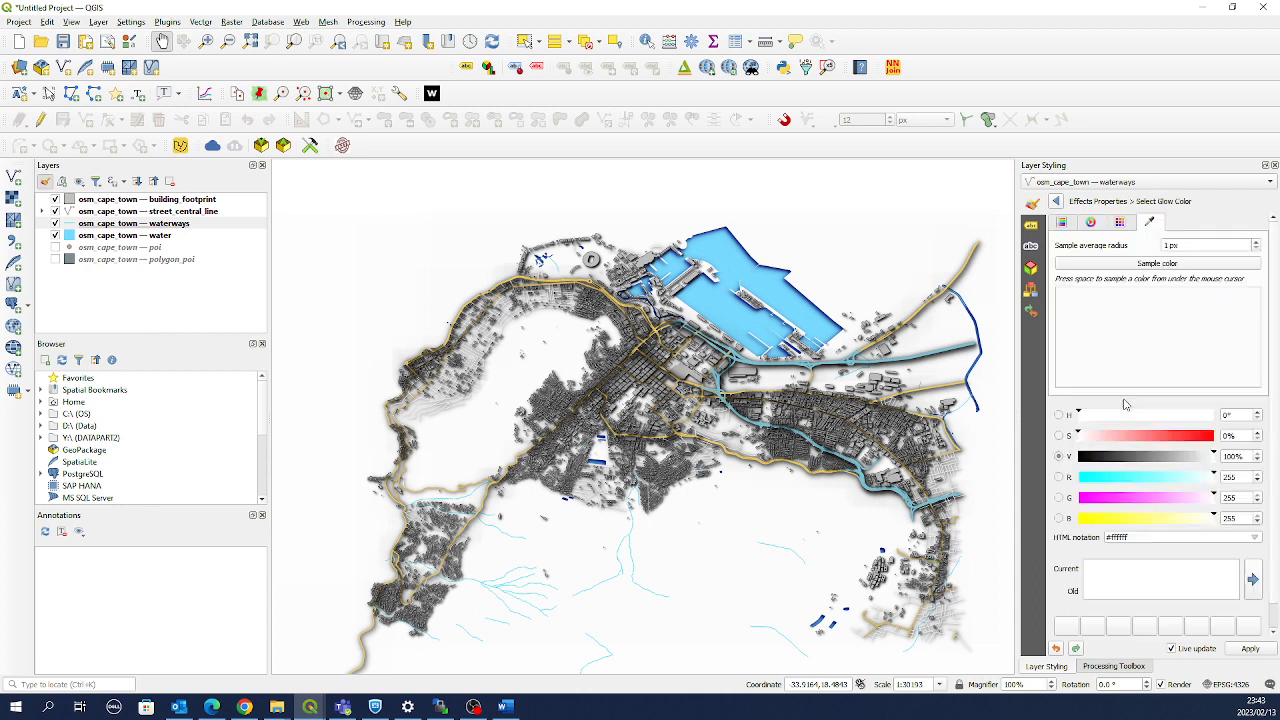
pyautogui.moveTo(1120, 477); pyautogui.dragTo(1100, 483)
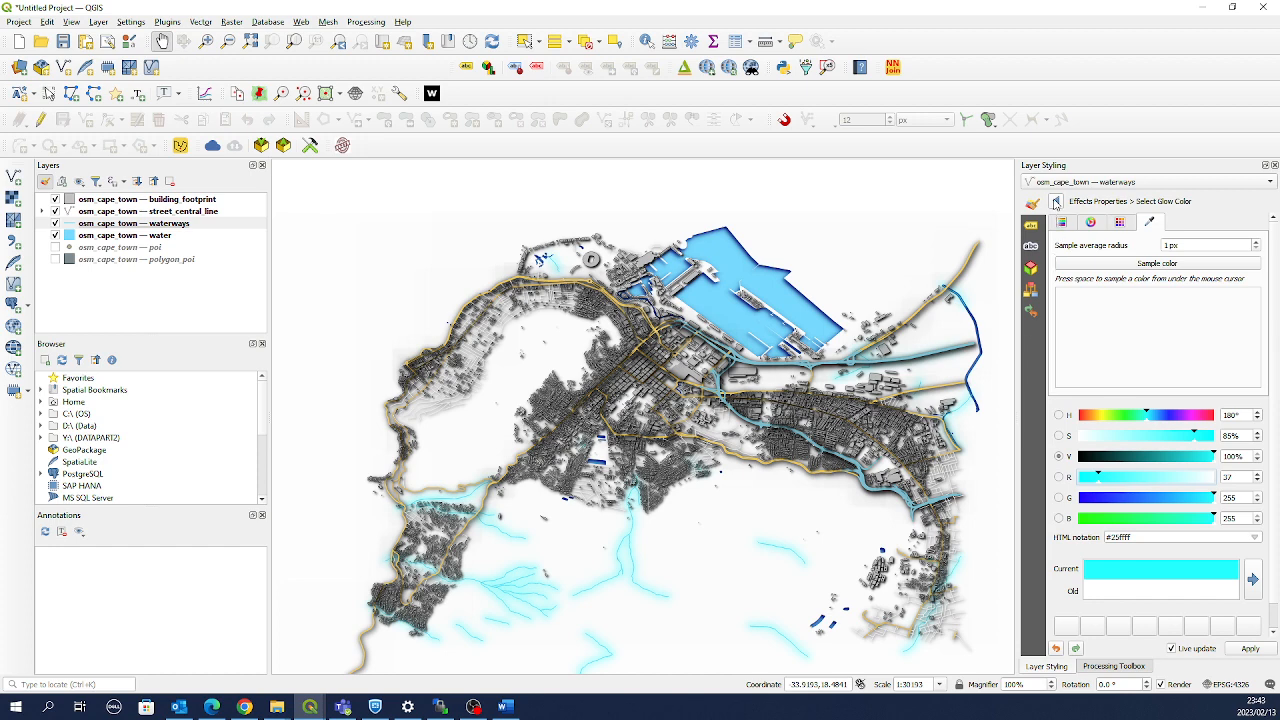
pyautogui.click(1056, 203)
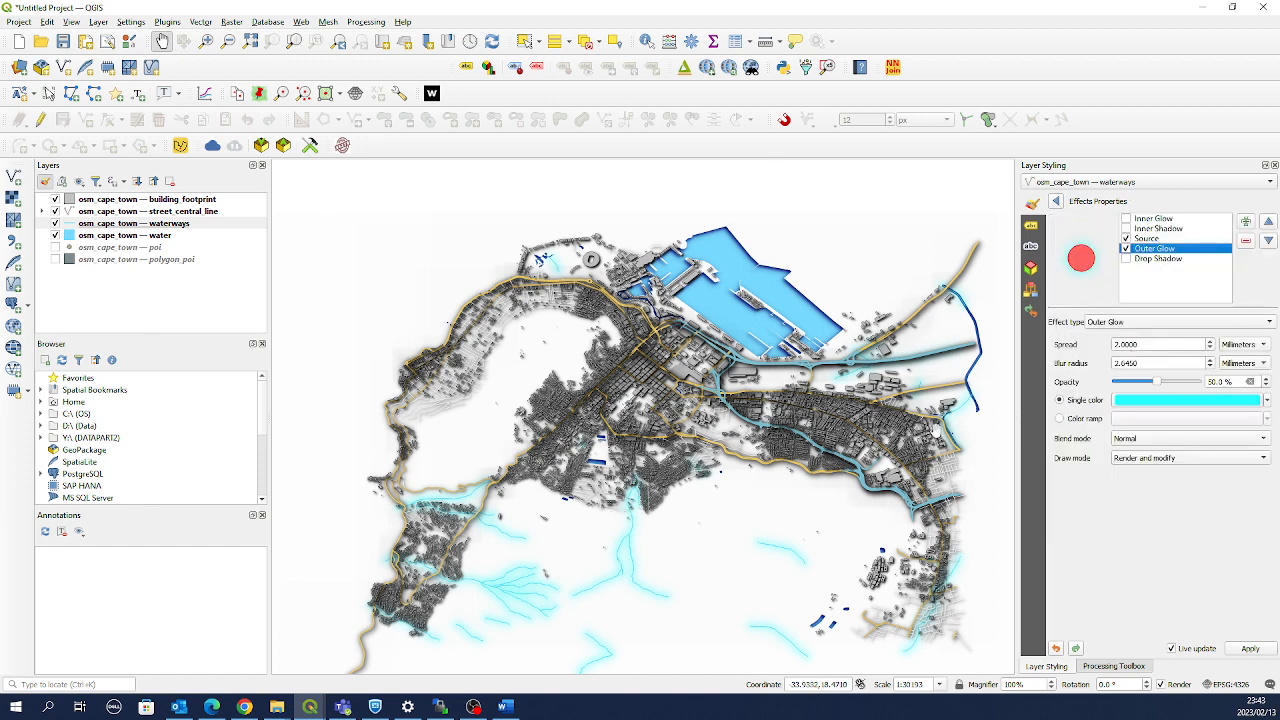
pyautogui.click(1212, 347)
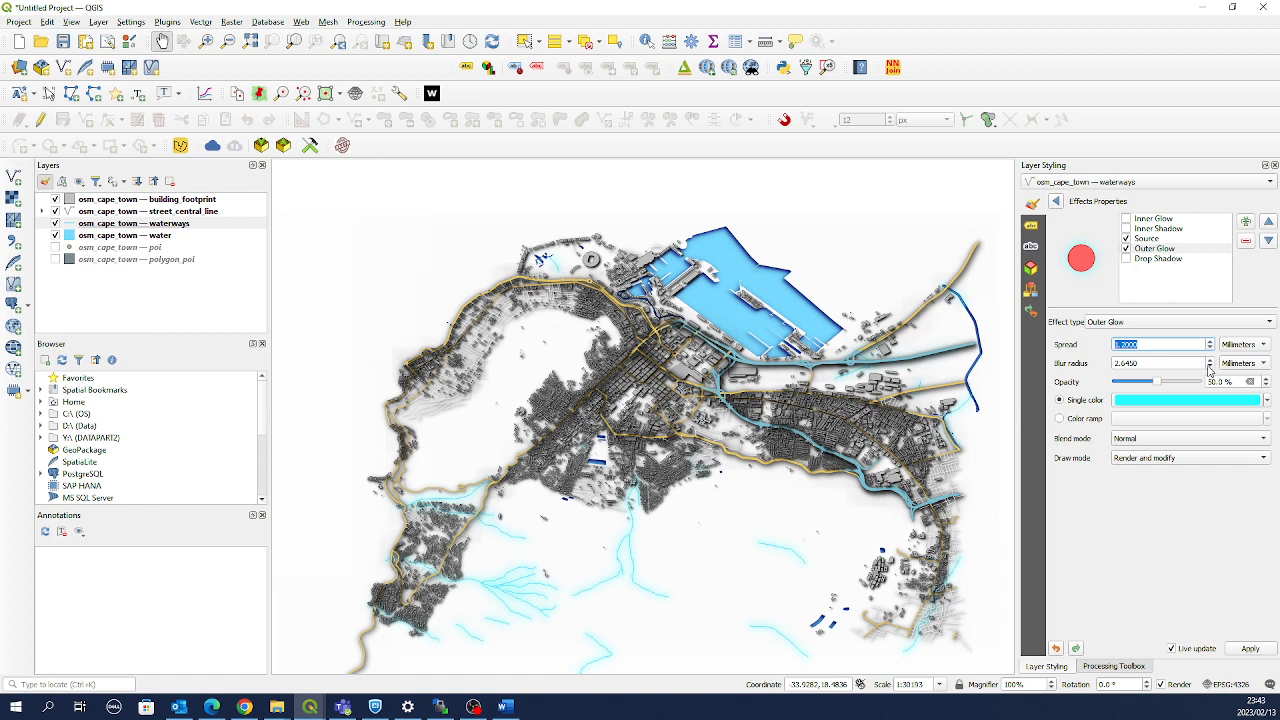
pyautogui.click(1210, 367)
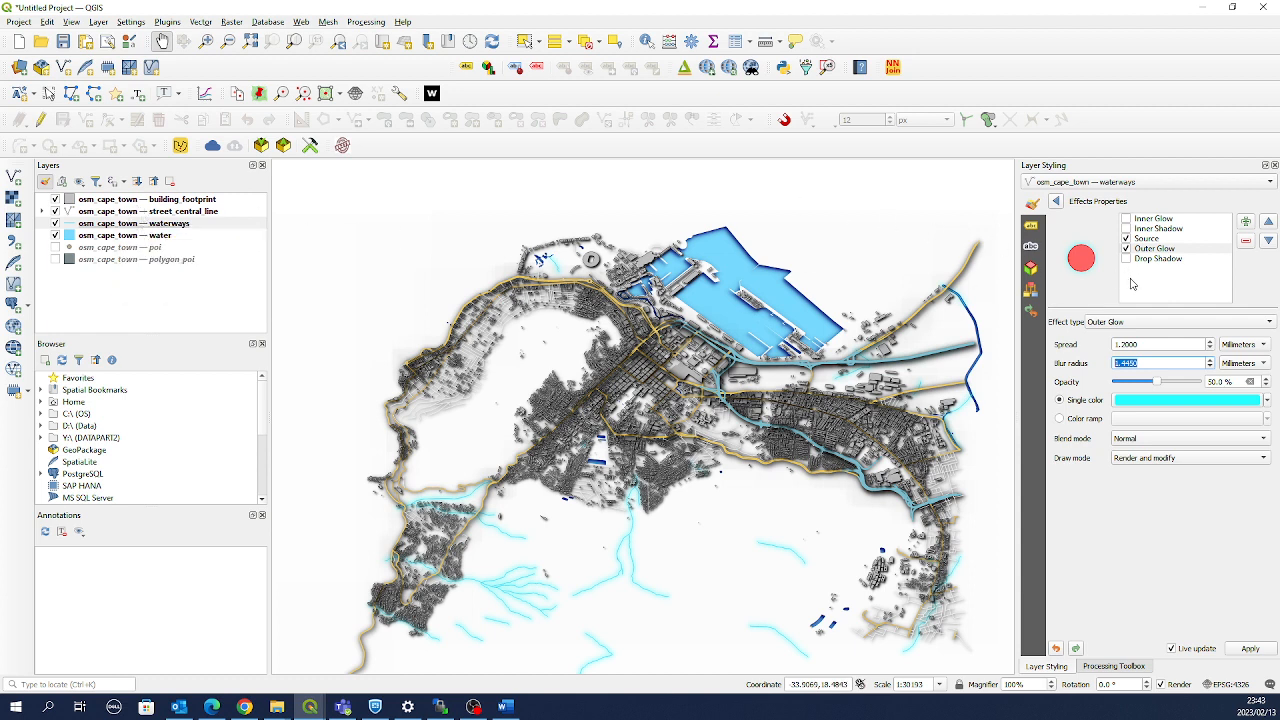
# Try a drop shadow instead of the outer glow on the waterways, with a 0.8 mm offset and 0.845 mm blur radius
pyautogui.click(1127, 249)
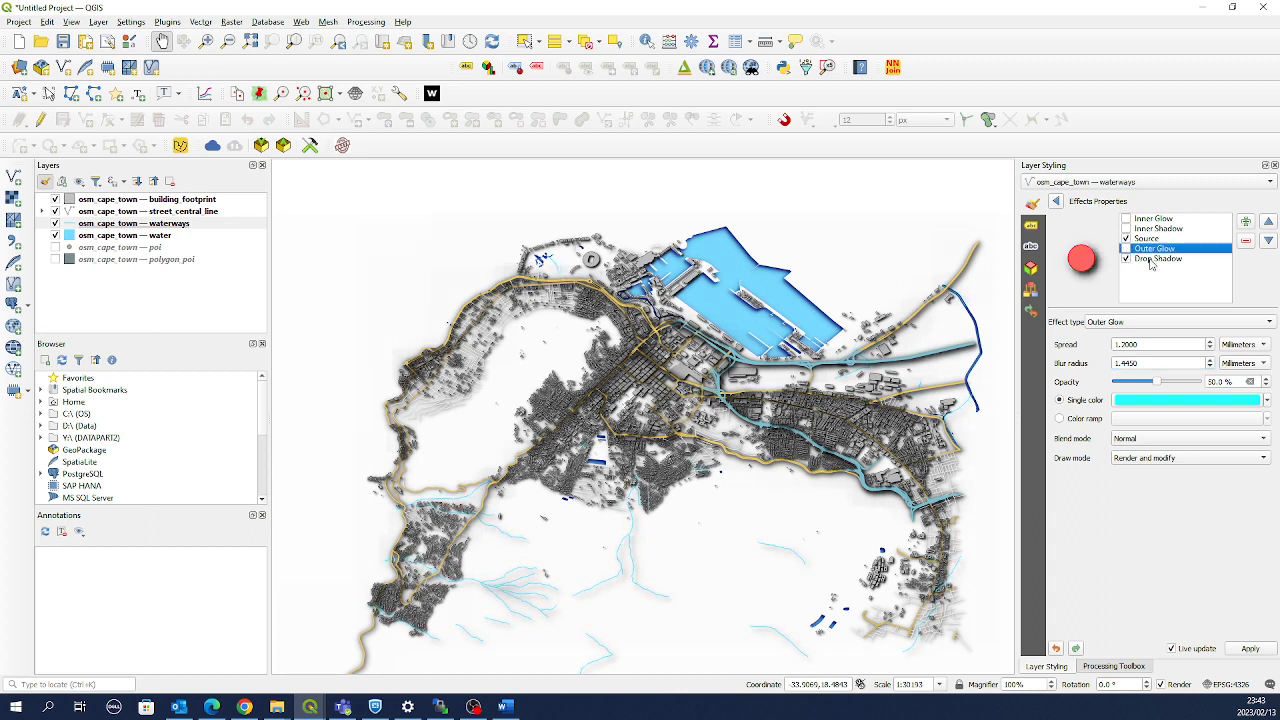
pyautogui.click(1151, 260)
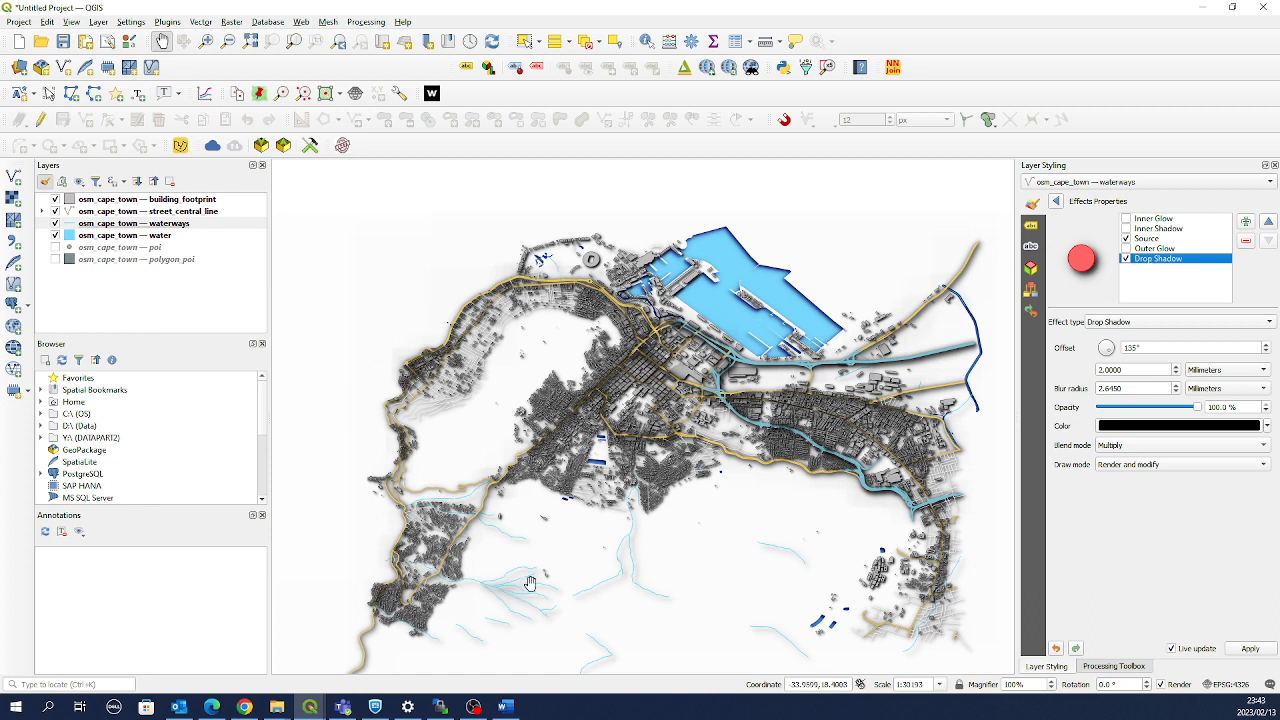
pyautogui.click(1177, 372)
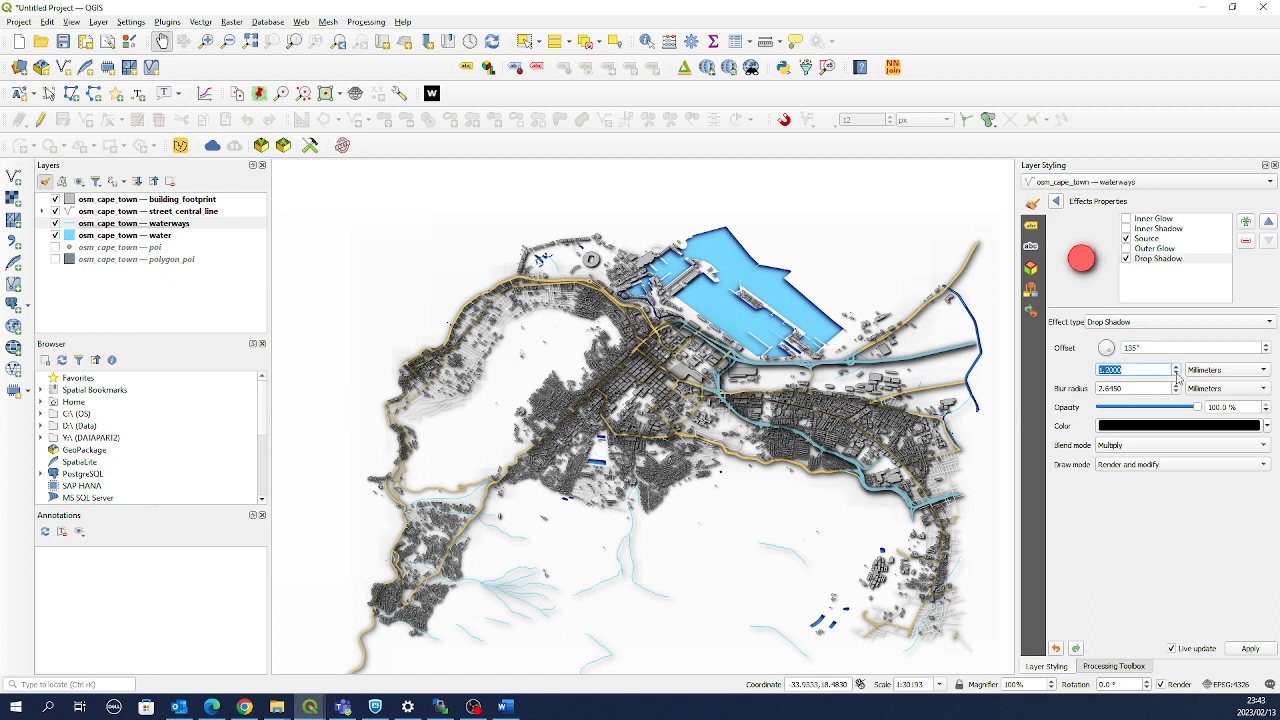
pyautogui.click(1177, 392)
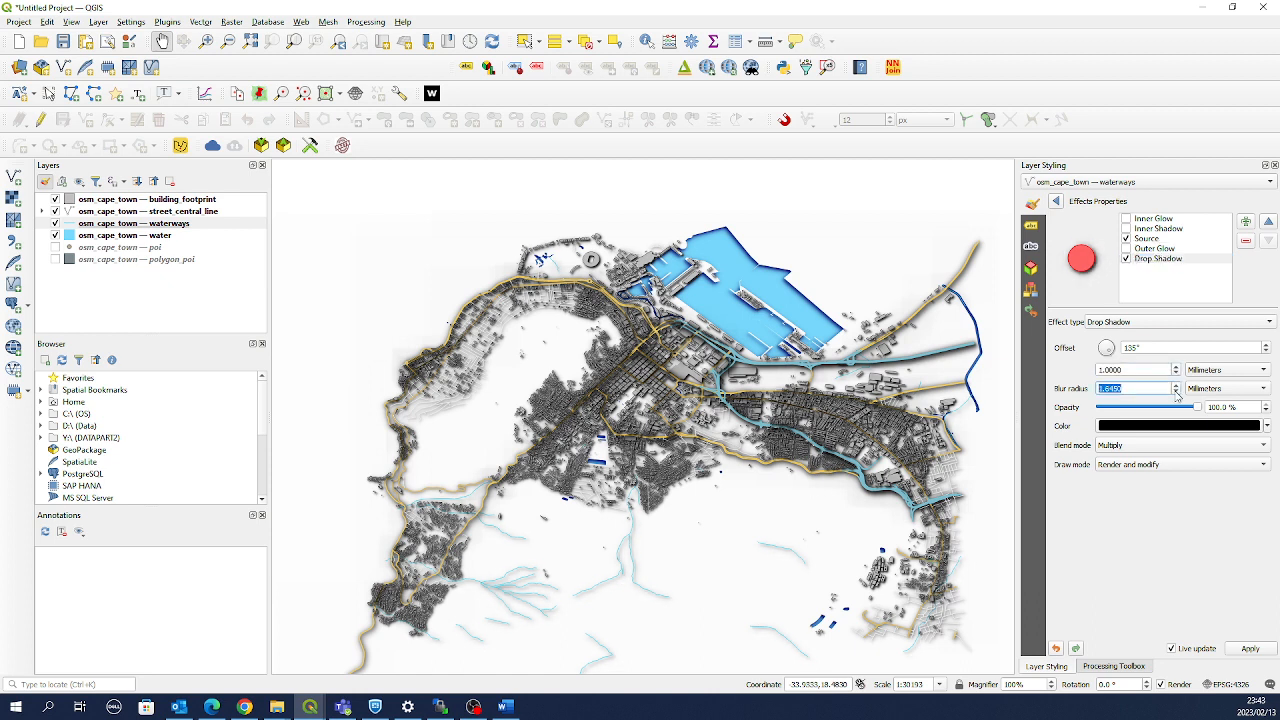
pyautogui.click(1177, 392)
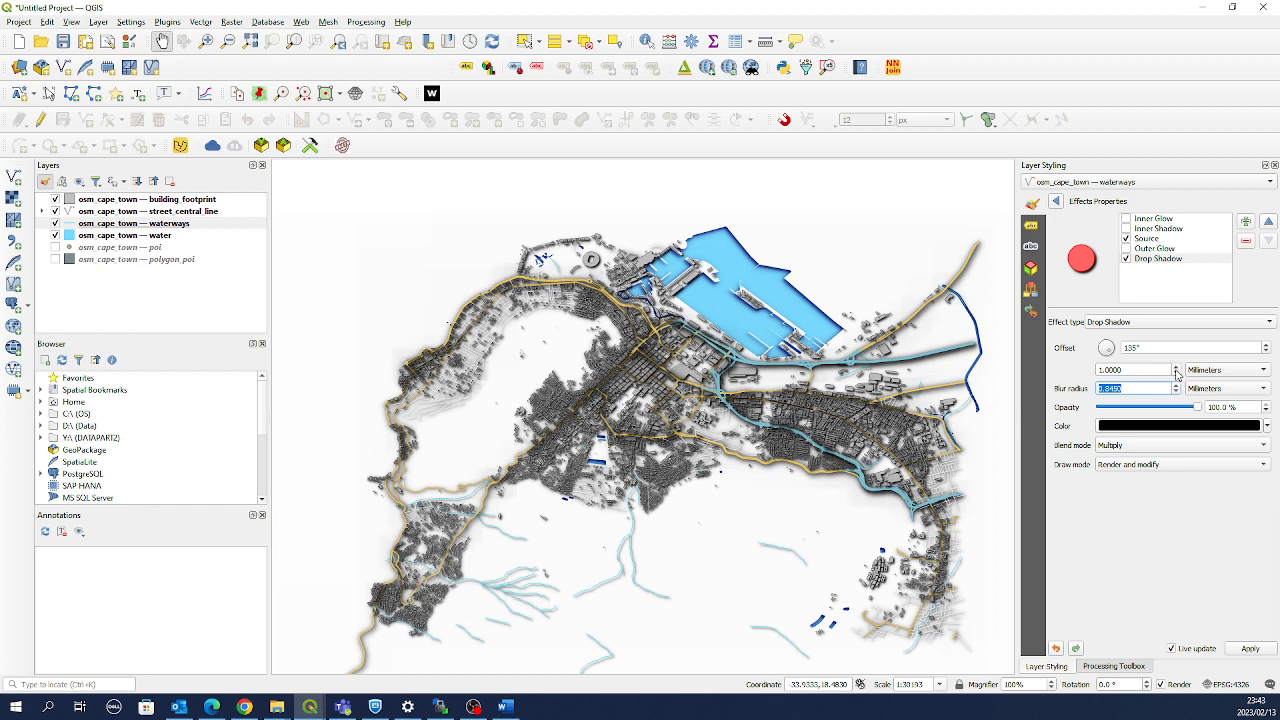
pyautogui.click(1177, 373)
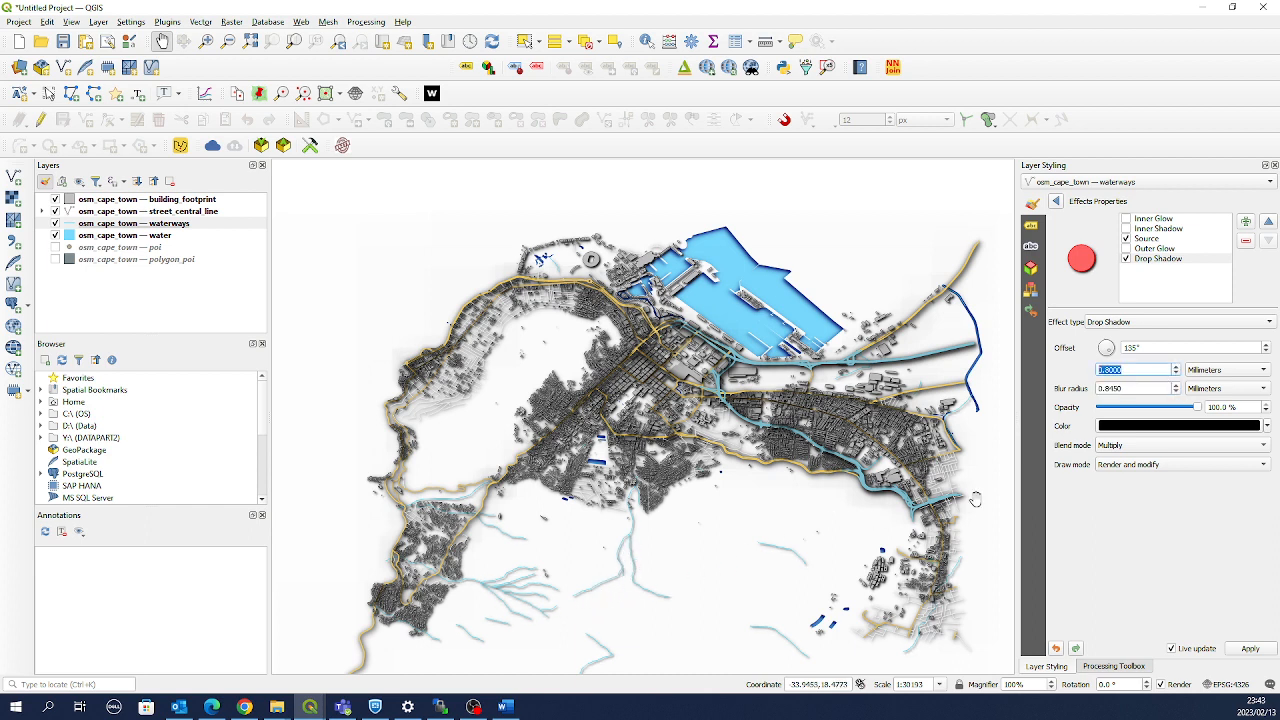
# Try a dark blue #0000c4 colour for the waterways' drop shadow
pyautogui.click(1120, 426)
pyautogui.moveTo(1145, 524); pyautogui.dragTo(1184, 530)
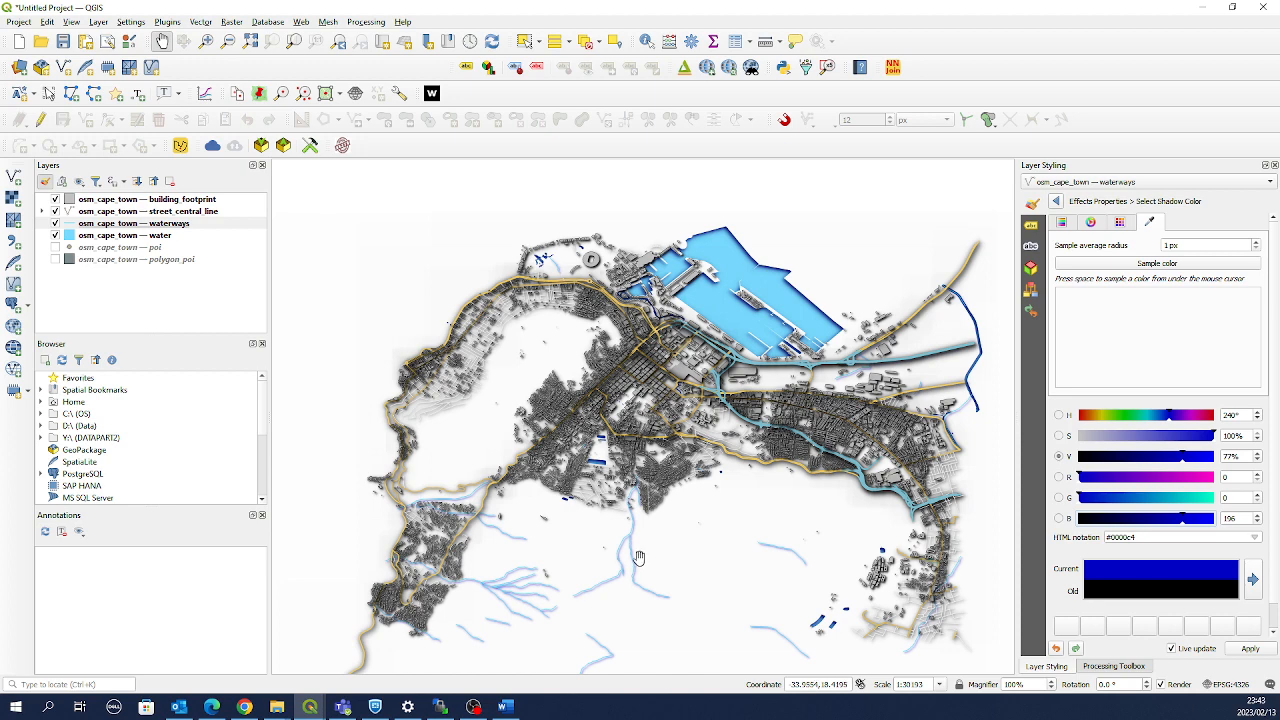
pyautogui.click(1056, 202)
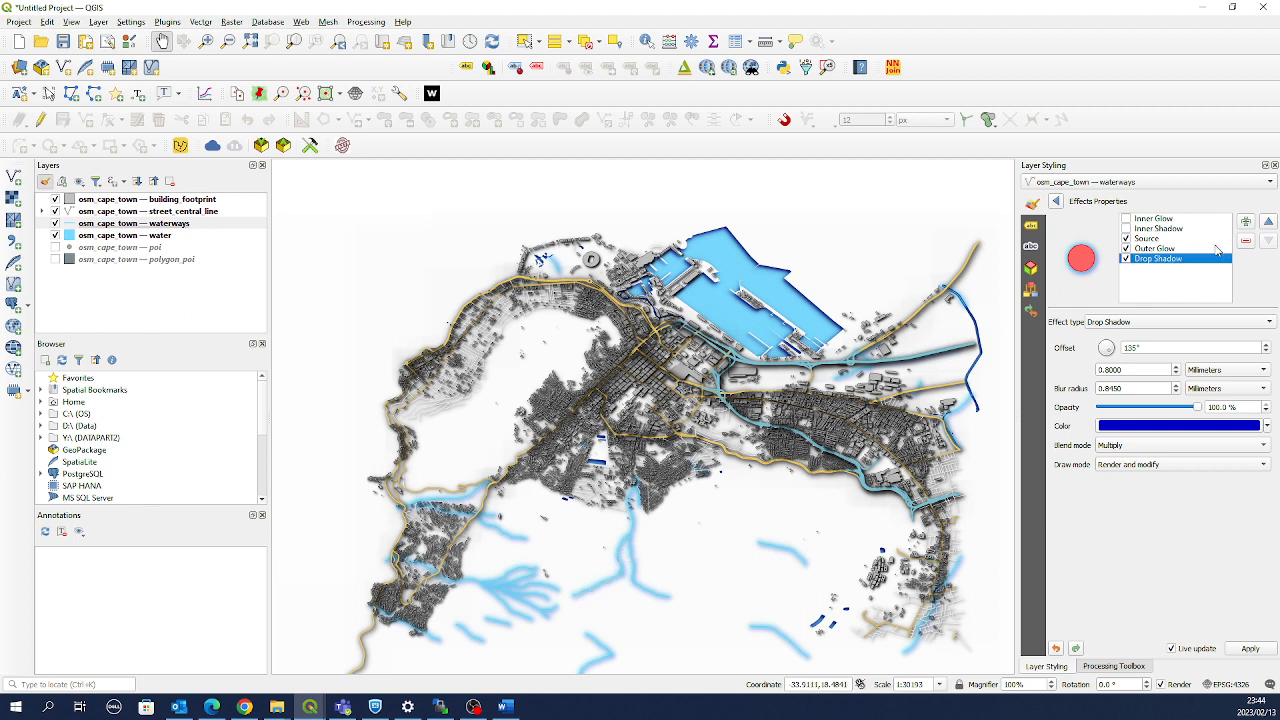
# Reorder the waterways' drop shadow ahead of the outer glow and disable the shadow, leaving the outer glow enabled
pyautogui.click(1269, 222)
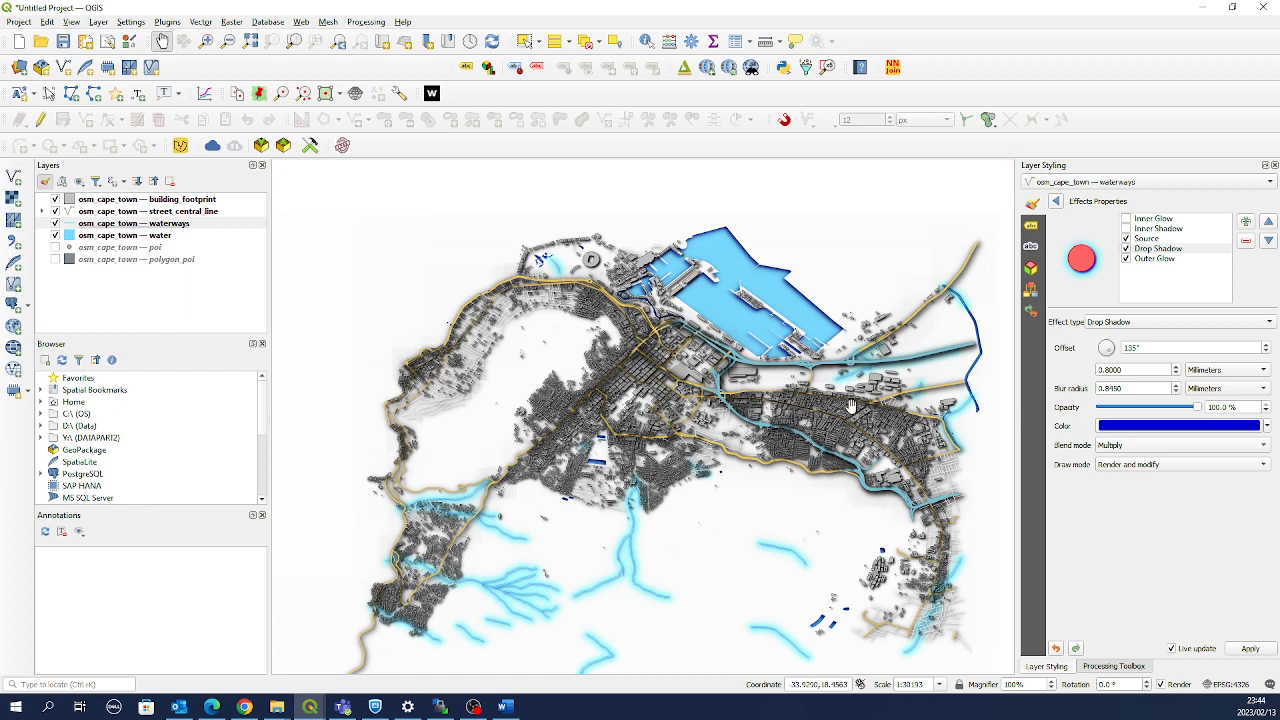
pyautogui.click(1127, 258)
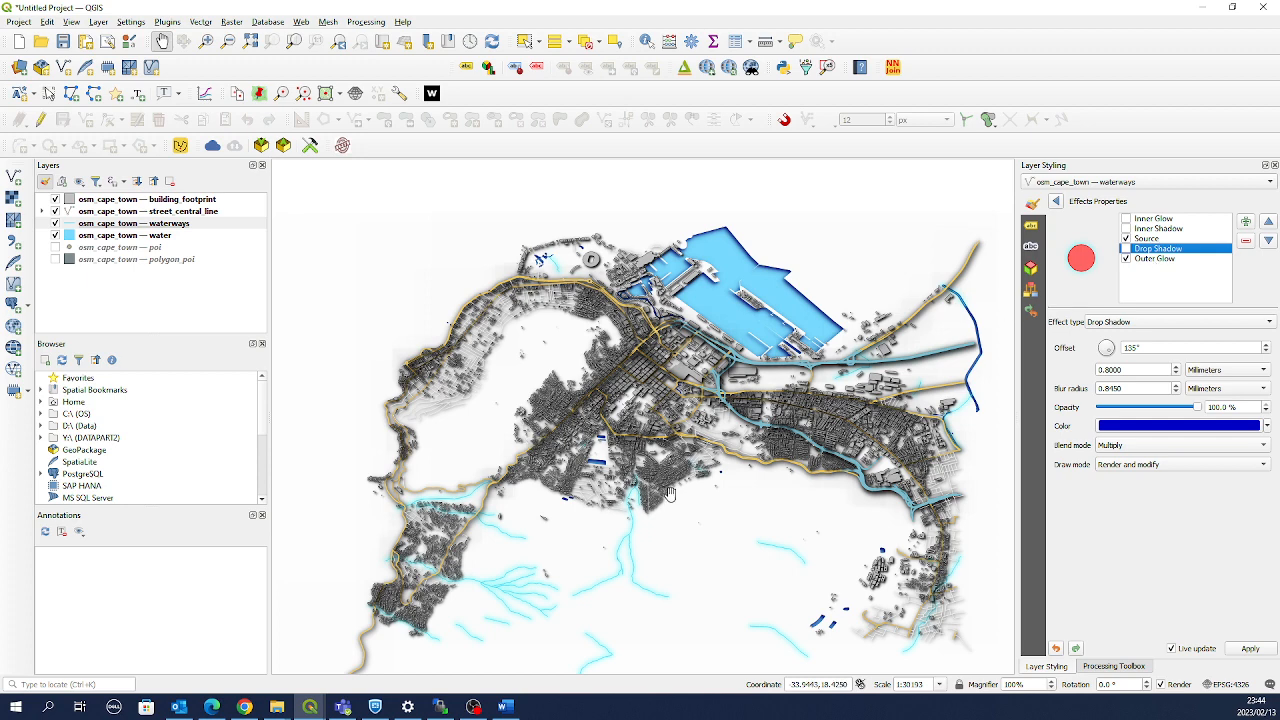
pyautogui.moveTo(670, 493); pyautogui.dragTo(643, 441)
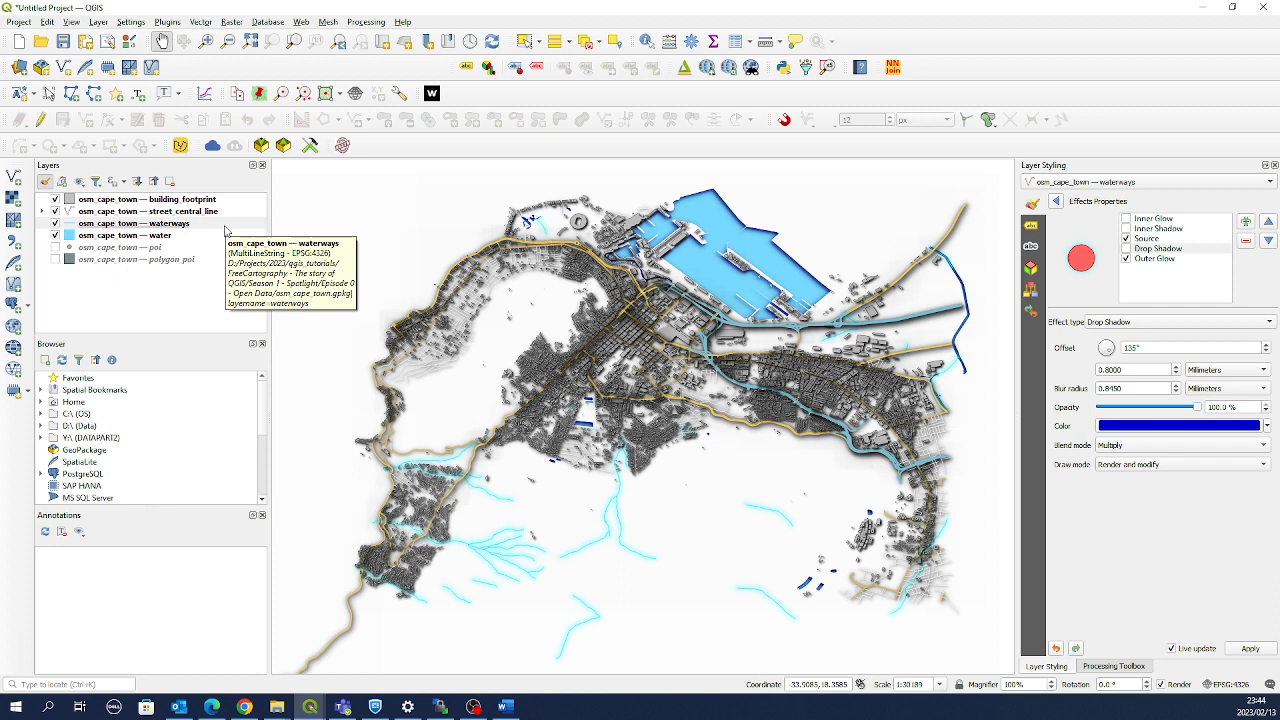
# Switch to the 3_spotlight_map project, compare the map with its light heatmap layer off and on, and return to the untitled project
pyautogui.click(310, 707)
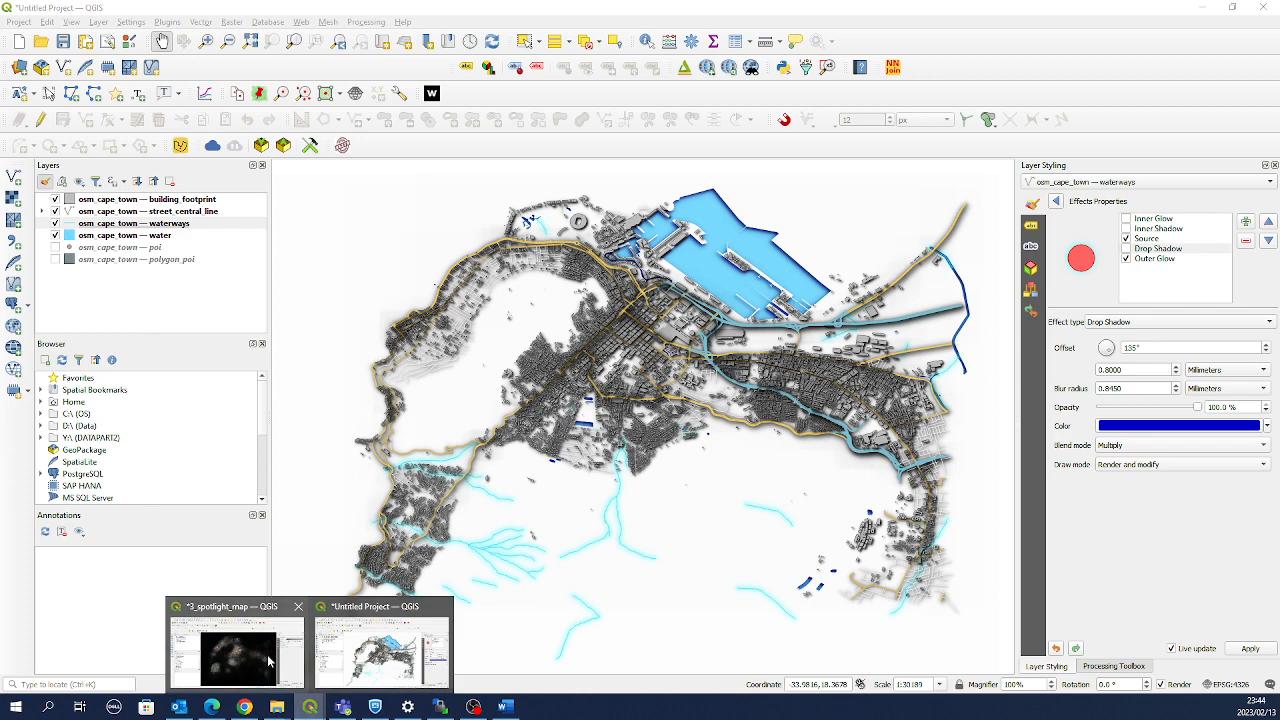
pyautogui.click(268, 660)
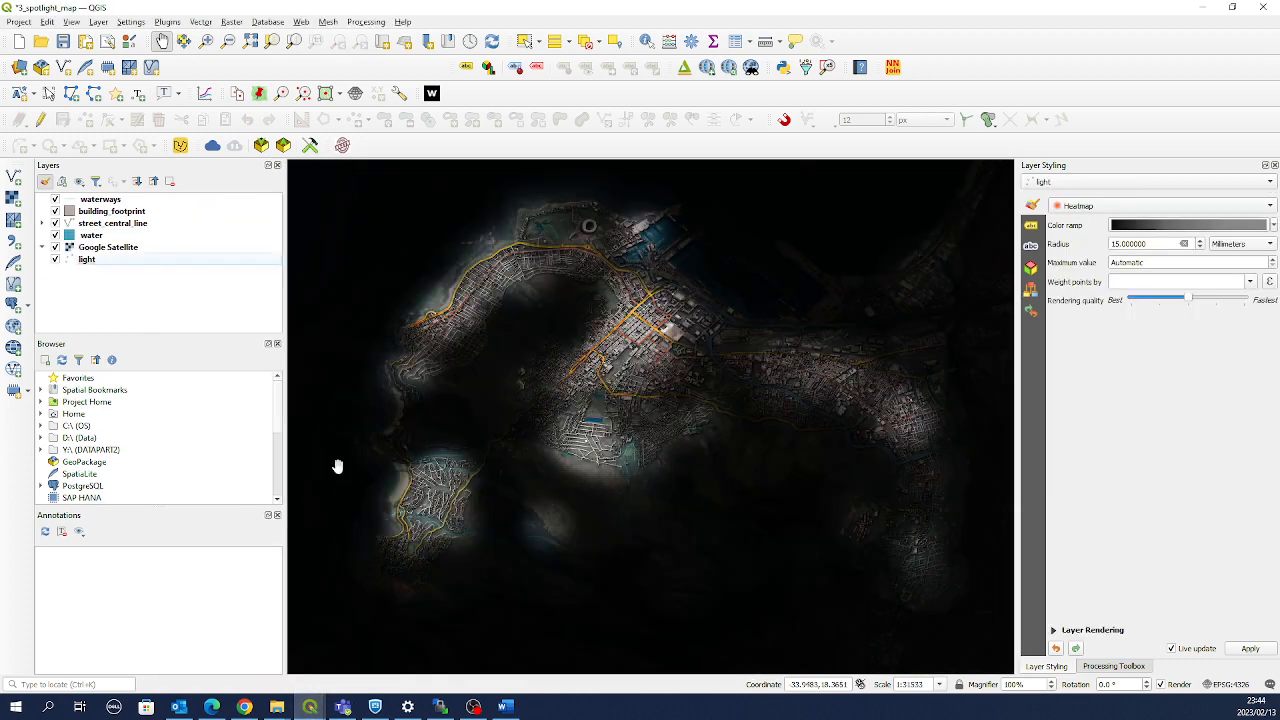
pyautogui.click(55, 260)
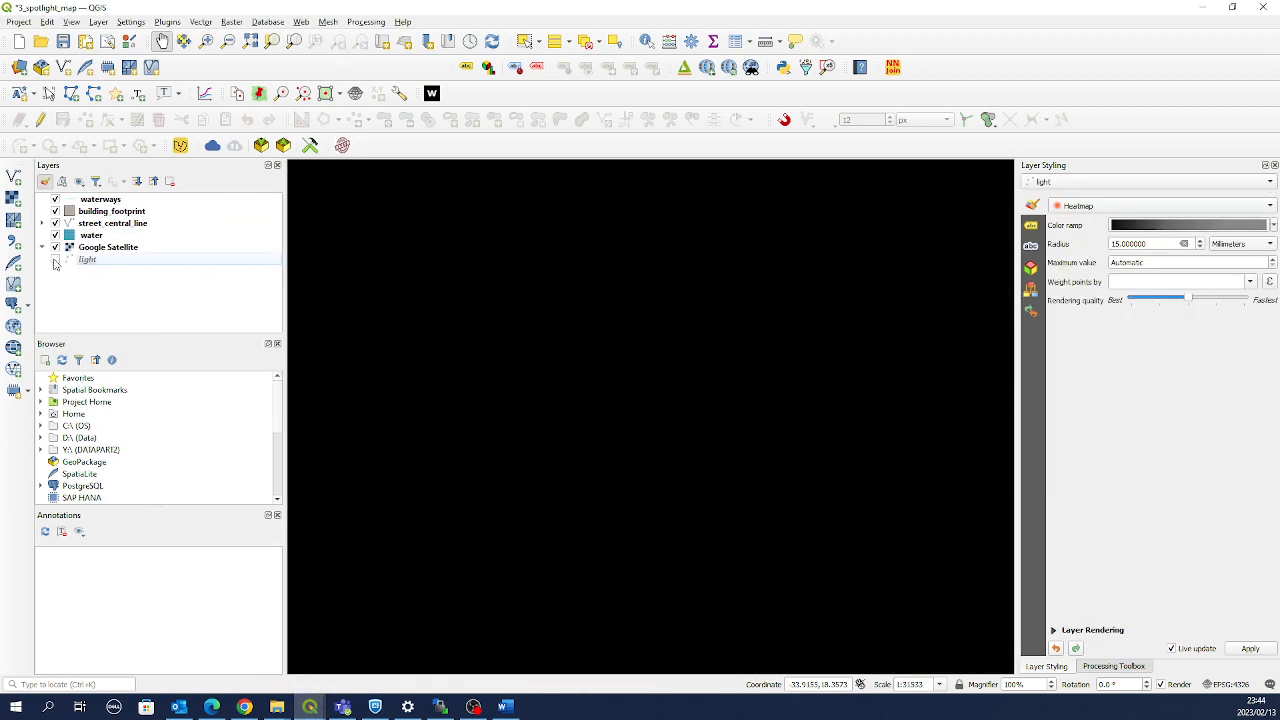
pyautogui.click(55, 260)
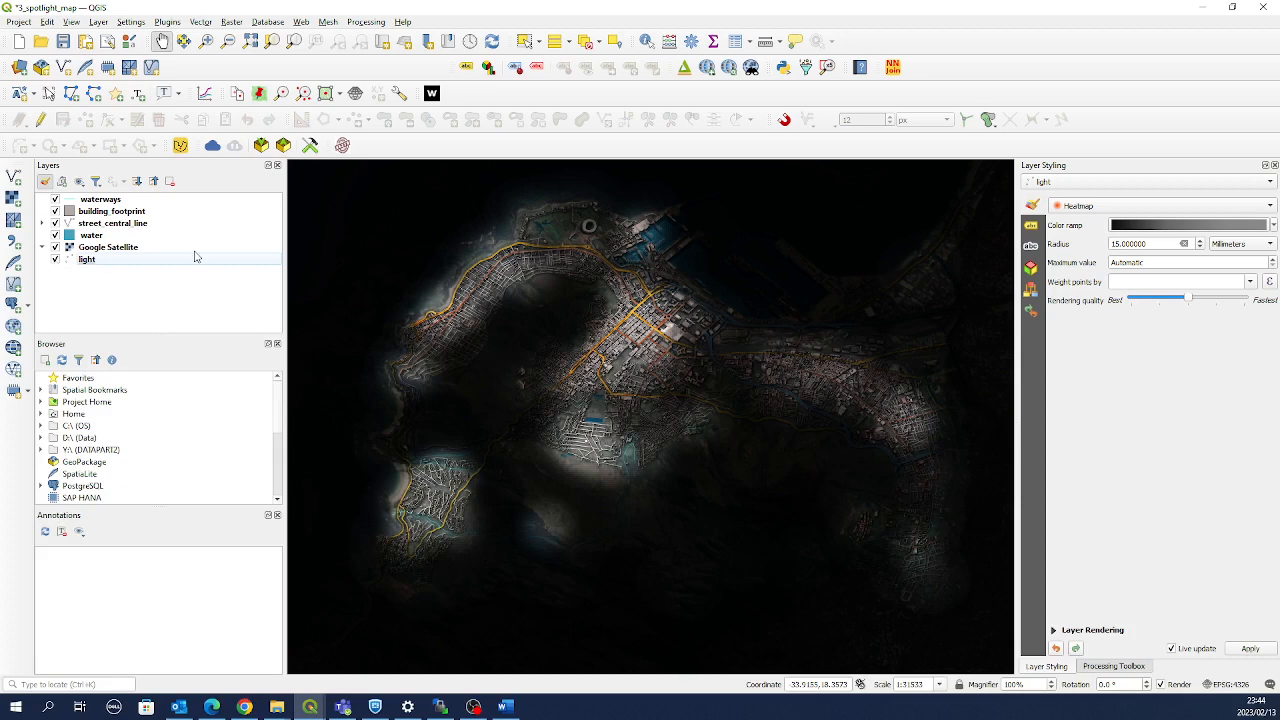
pyautogui.hotkey('alt', 'Tab')
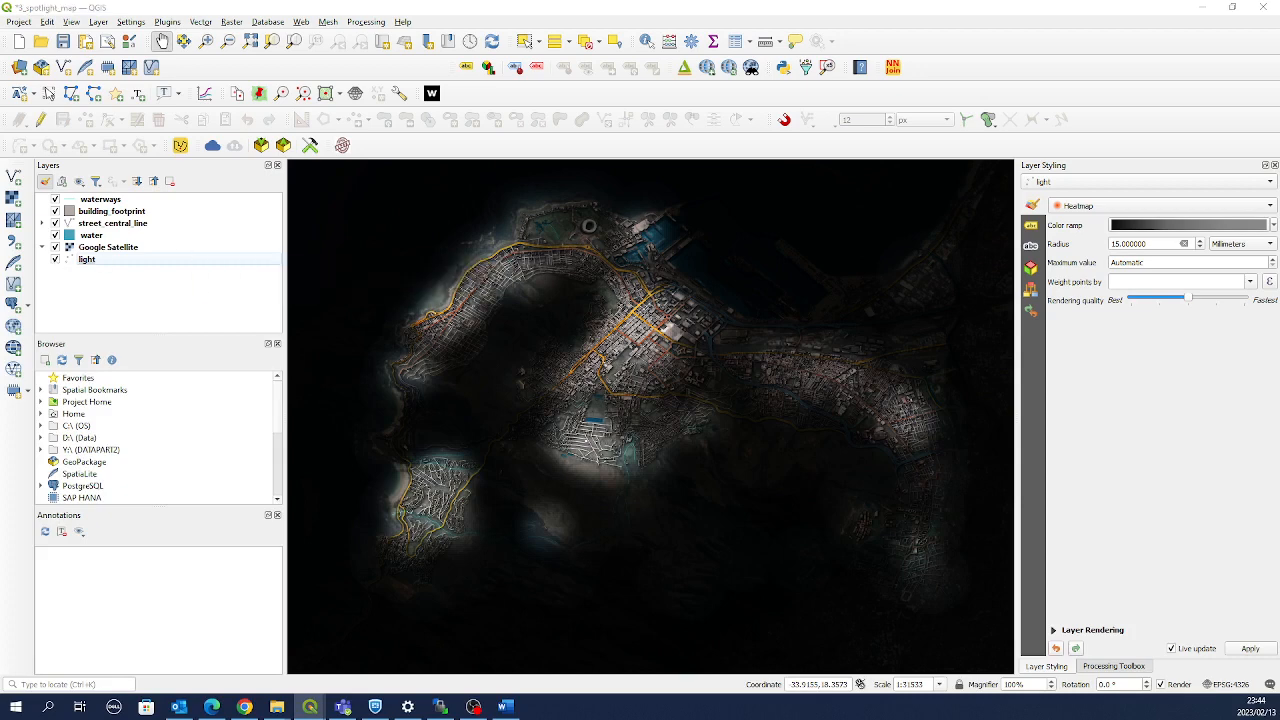